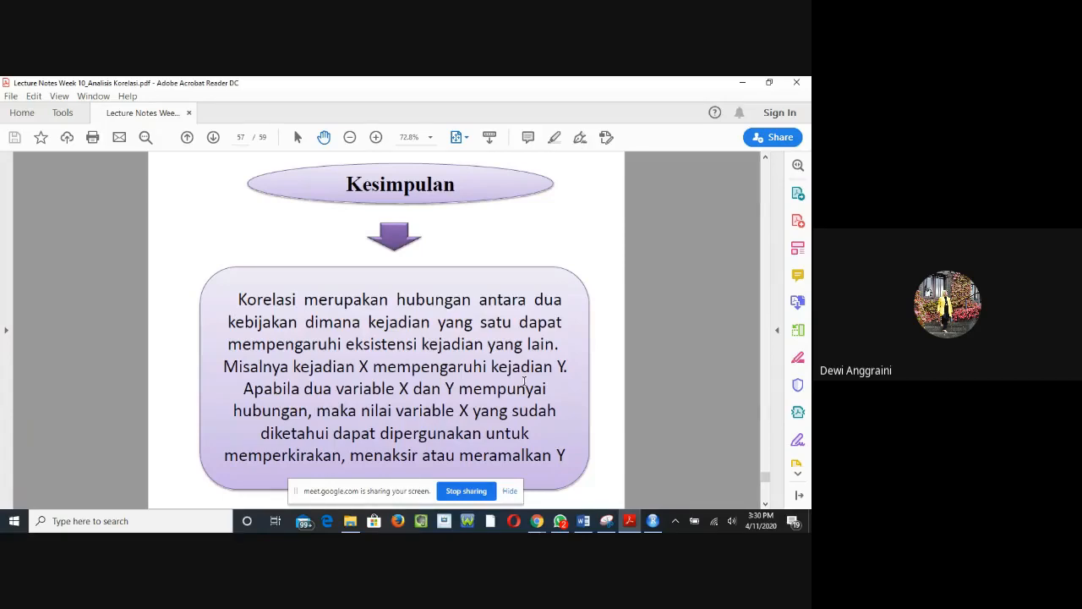
Step: Show the slide listing the R correlation tutorial links and review the R Tutorial's Correlation Coefficient page in Chrome, including its worked solution
{"action": "scroll", "coordinate": [525, 381], "scroll_direction": "down", "scroll_amount": 1}
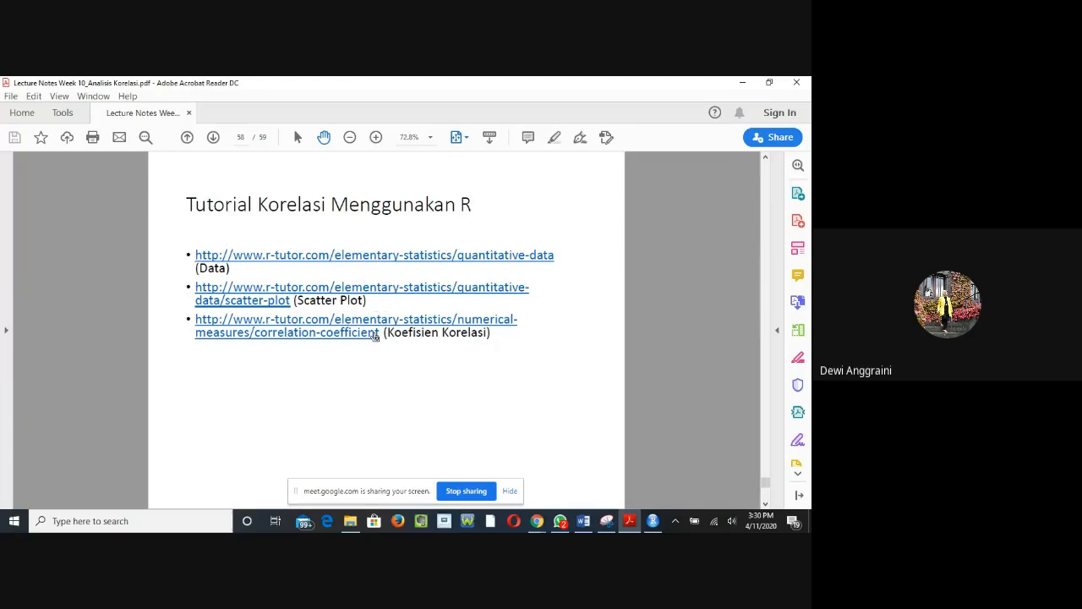
{"action": "left_click", "coordinate": [539, 523]}
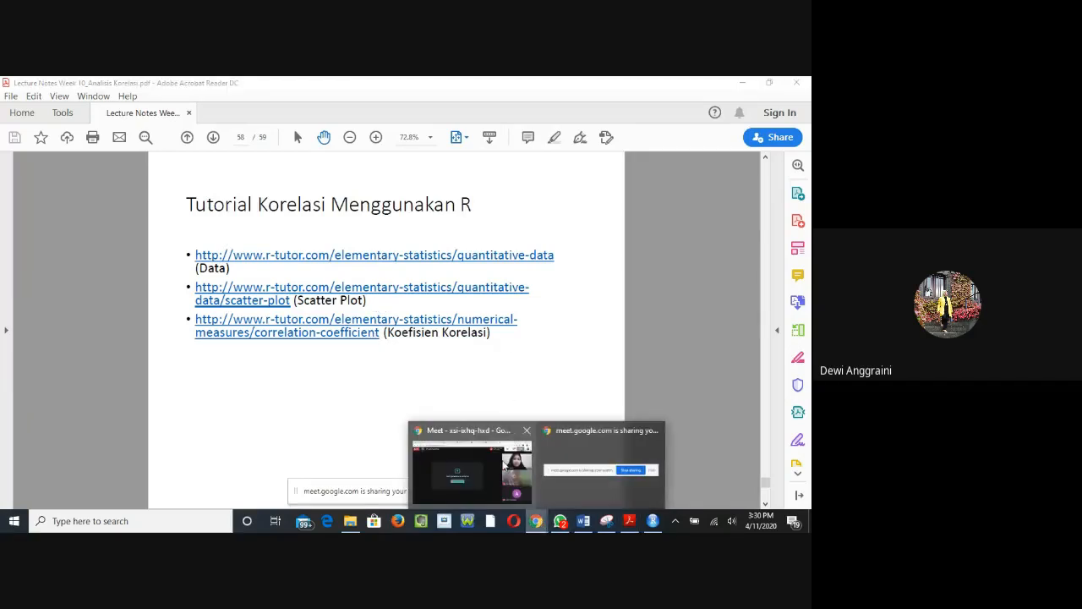
{"action": "mouse_move", "coordinate": [484, 470]}
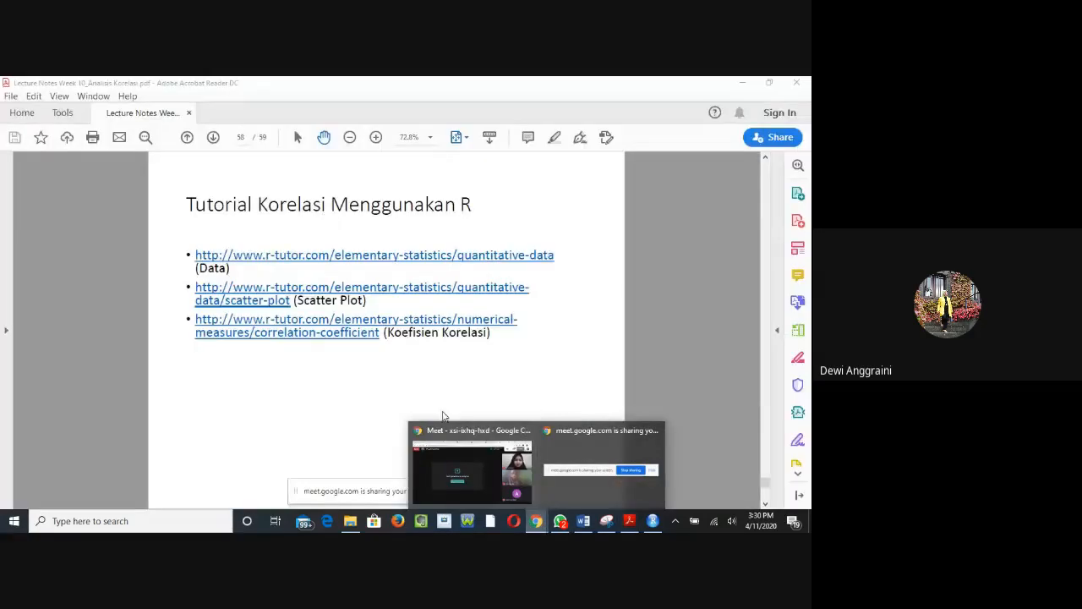
{"action": "left_click", "coordinate": [494, 453]}
{"action": "left_click", "coordinate": [247, 86]}
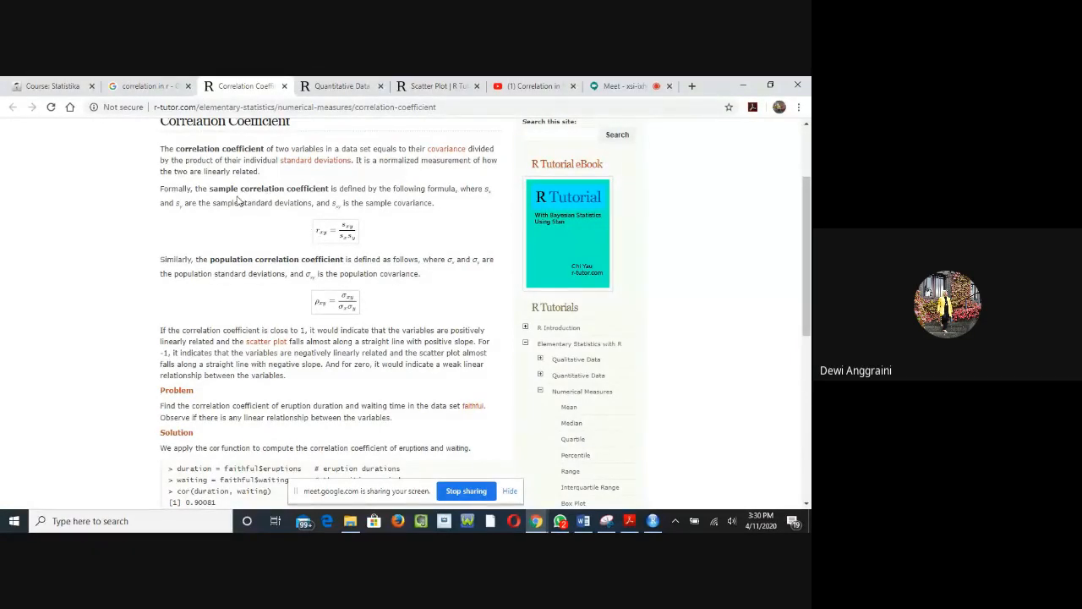
{"action": "scroll", "coordinate": [290, 397], "scroll_direction": "down", "scroll_amount": 1}
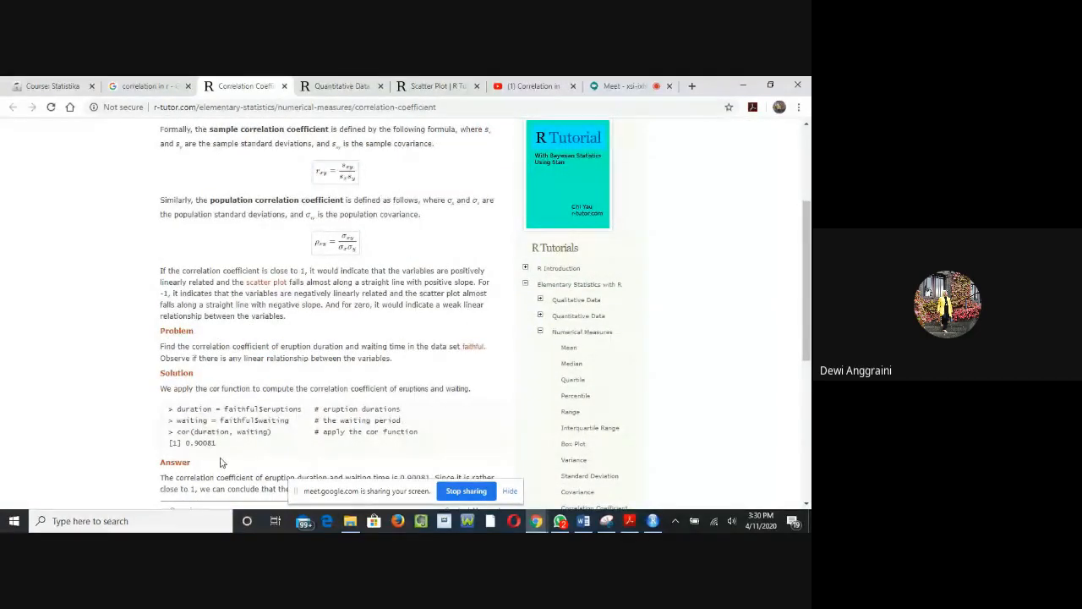
{"action": "scroll", "coordinate": [224, 462], "scroll_direction": "down", "scroll_amount": 1}
{"action": "scroll", "coordinate": [394, 313], "scroll_direction": "up", "scroll_amount": 3}
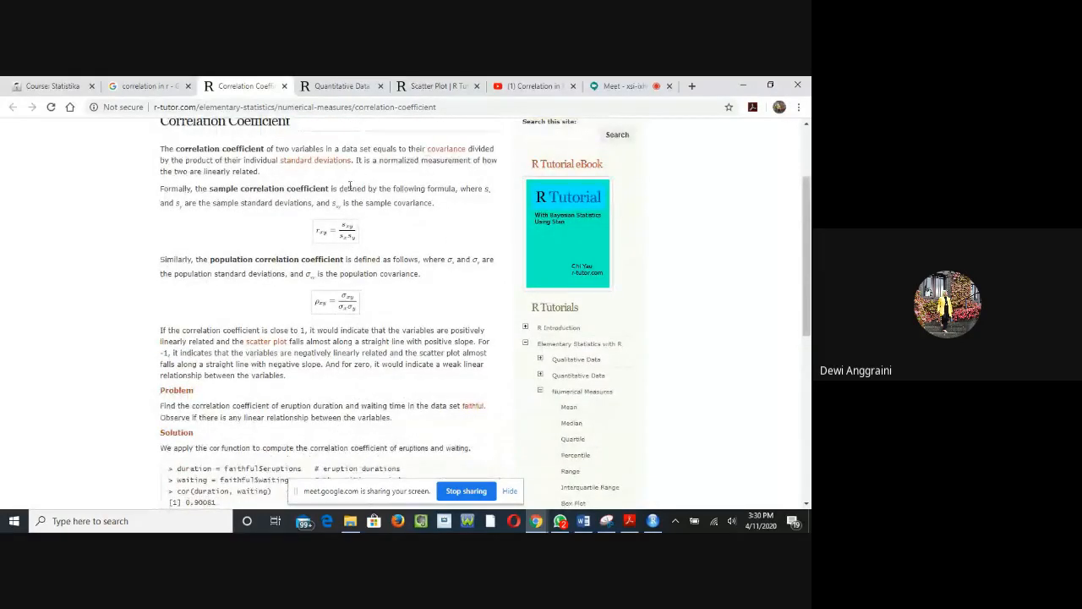
{"action": "scroll", "coordinate": [349, 173], "scroll_direction": "up", "scroll_amount": 1}
Step: Review the Quantitative Data page and the Scatter Plot page's plot code, scatter plot and trend-line example
{"action": "left_click", "coordinate": [338, 86]}
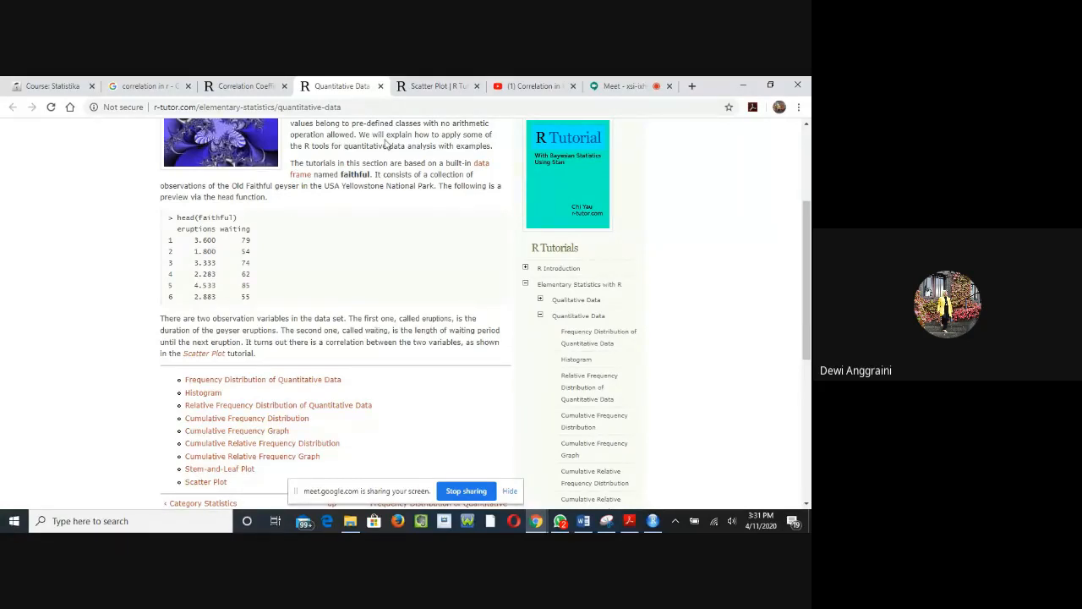
{"action": "left_click", "coordinate": [423, 87]}
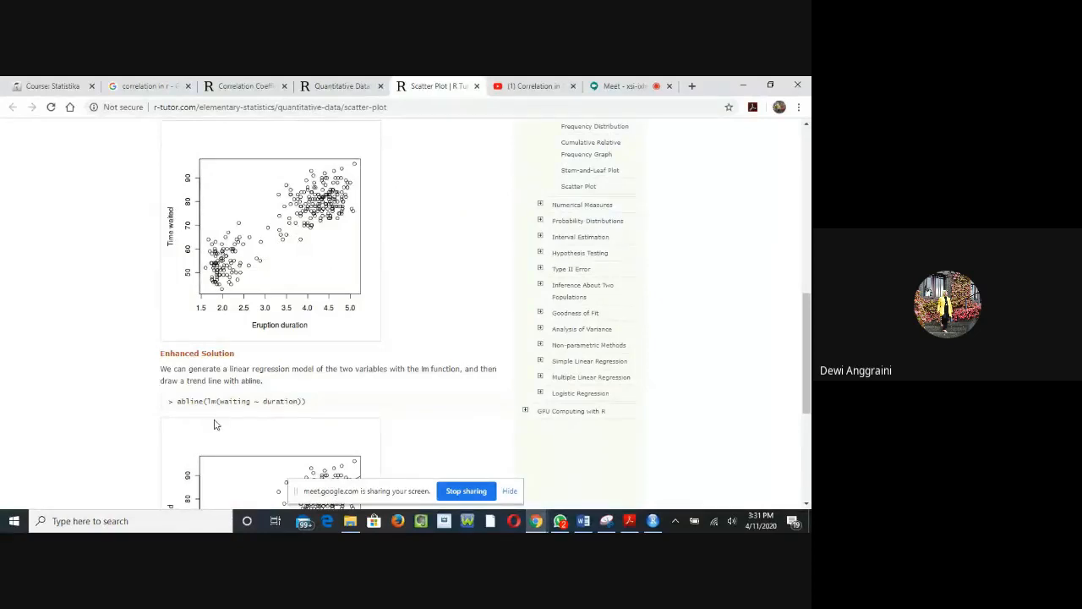
{"action": "scroll", "coordinate": [216, 411], "scroll_direction": "up", "scroll_amount": 3}
{"action": "scroll", "coordinate": [218, 406], "scroll_direction": "down", "scroll_amount": 4}
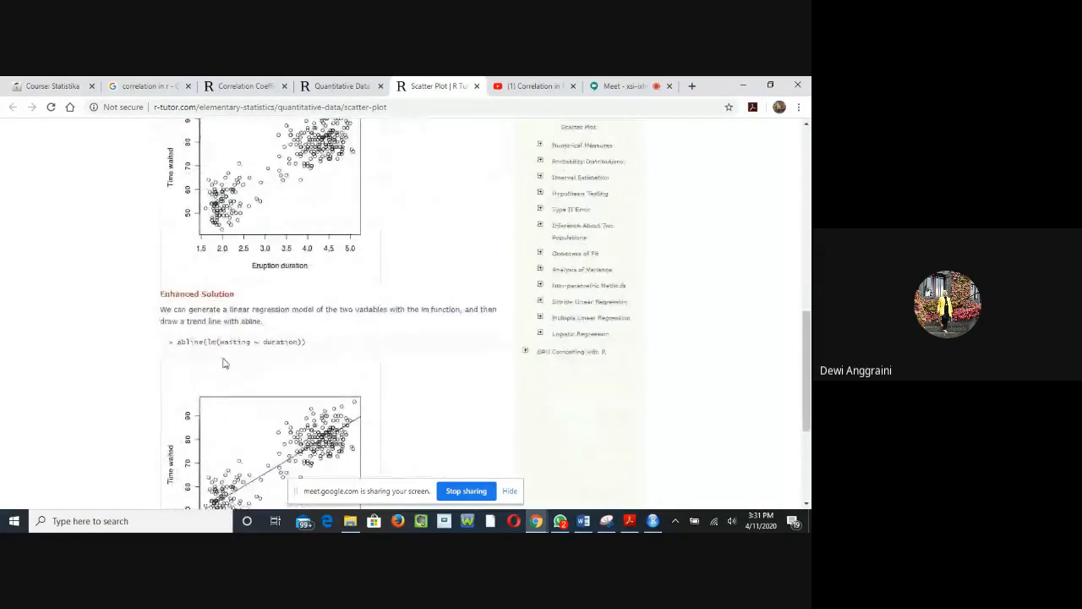
{"action": "scroll", "coordinate": [185, 168], "scroll_direction": "up", "scroll_amount": 3}
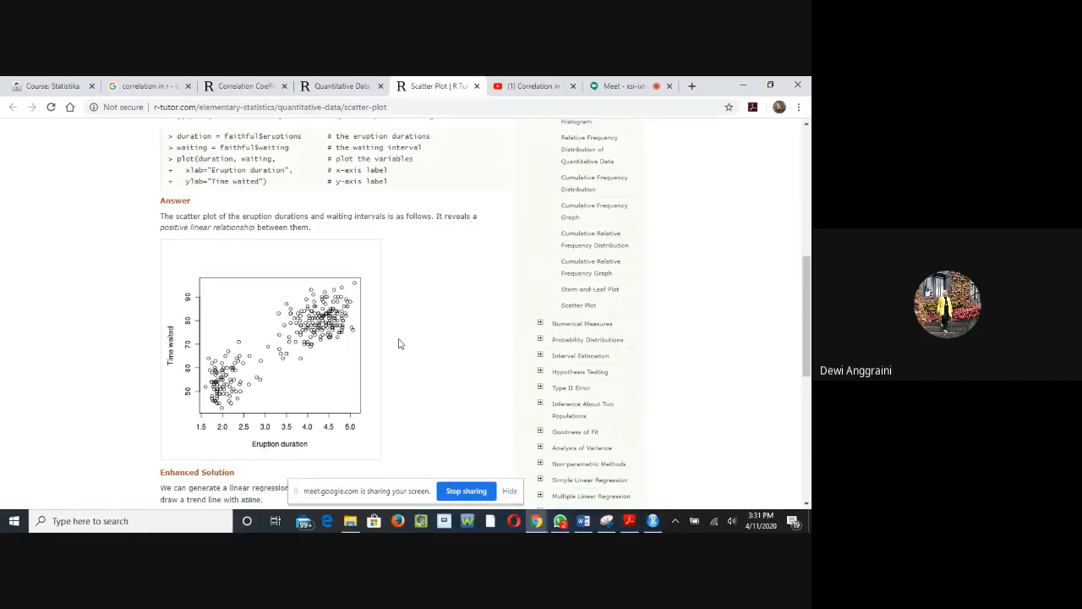
Step: Switch to RStudio to show its workspace and return to the tutorial links slide in Adobe Acrobat Reader
{"action": "mouse_move", "coordinate": [658, 524]}
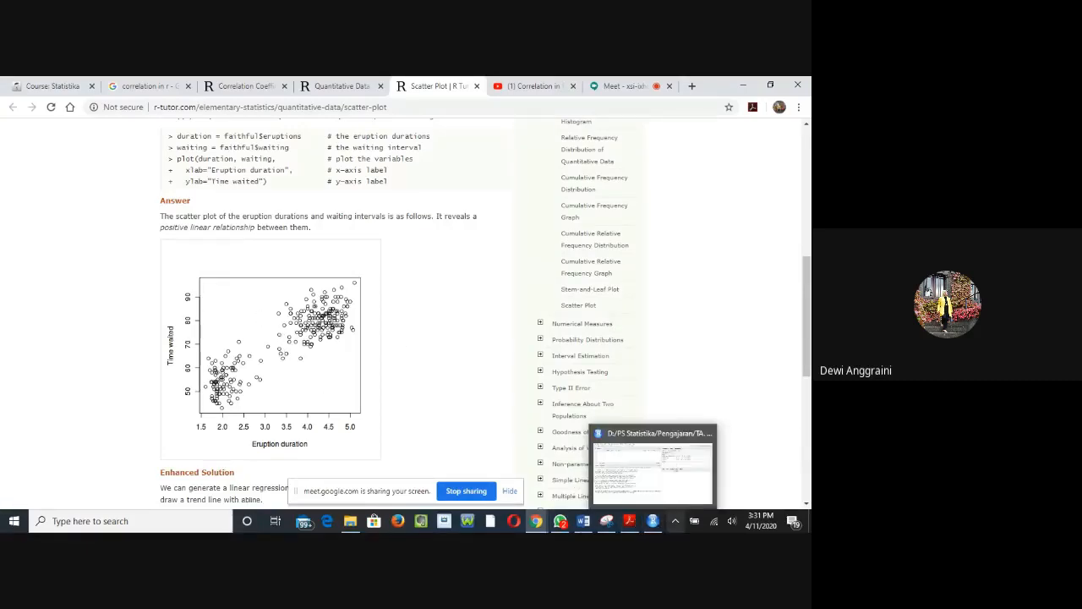
{"action": "left_click", "coordinate": [658, 524]}
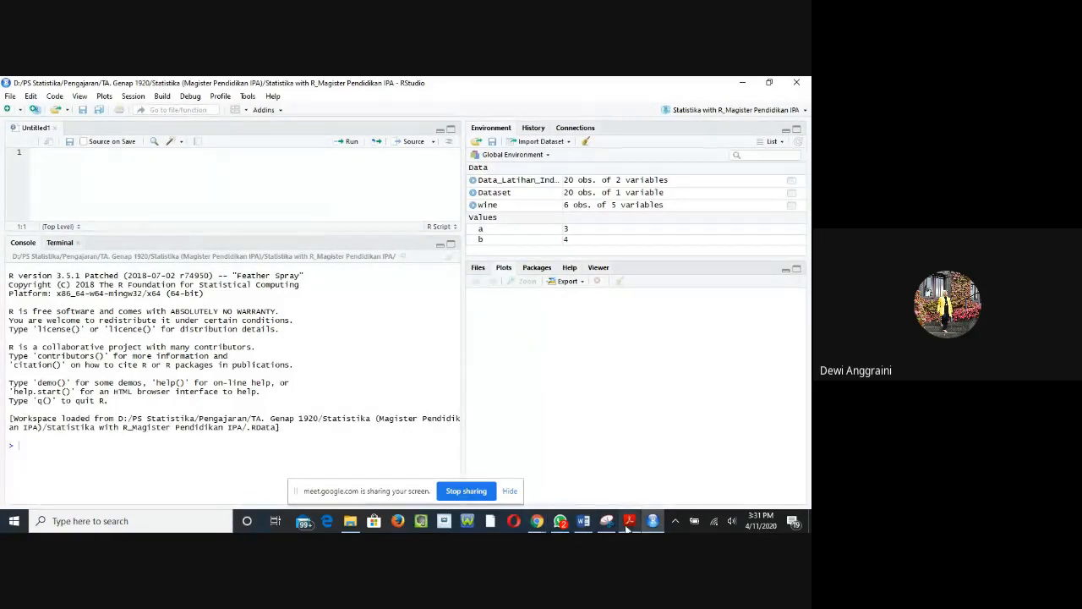
{"action": "mouse_move", "coordinate": [536, 525]}
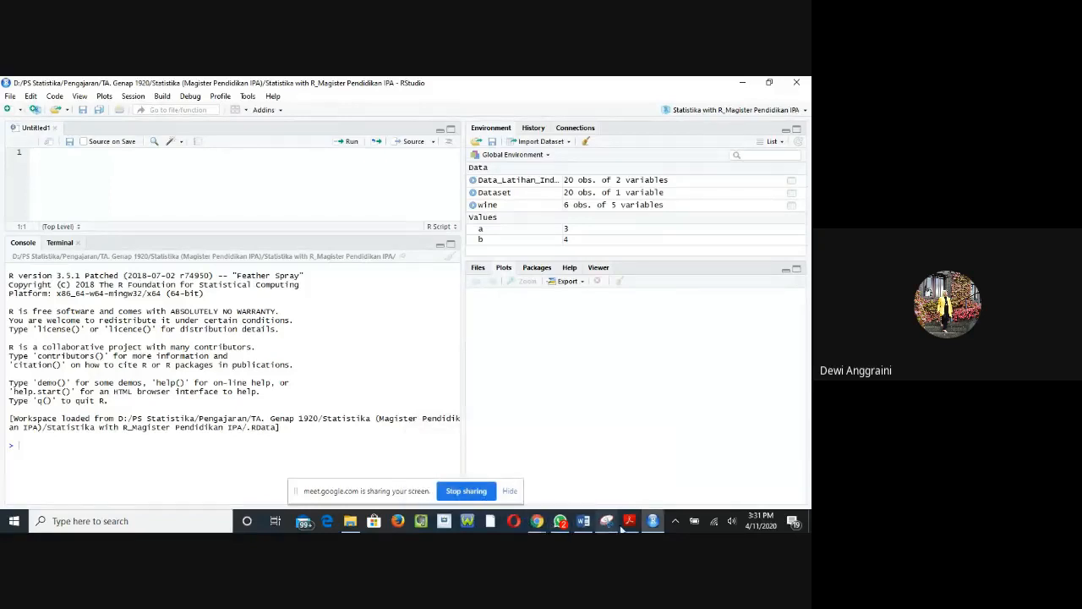
{"action": "mouse_move", "coordinate": [629, 527]}
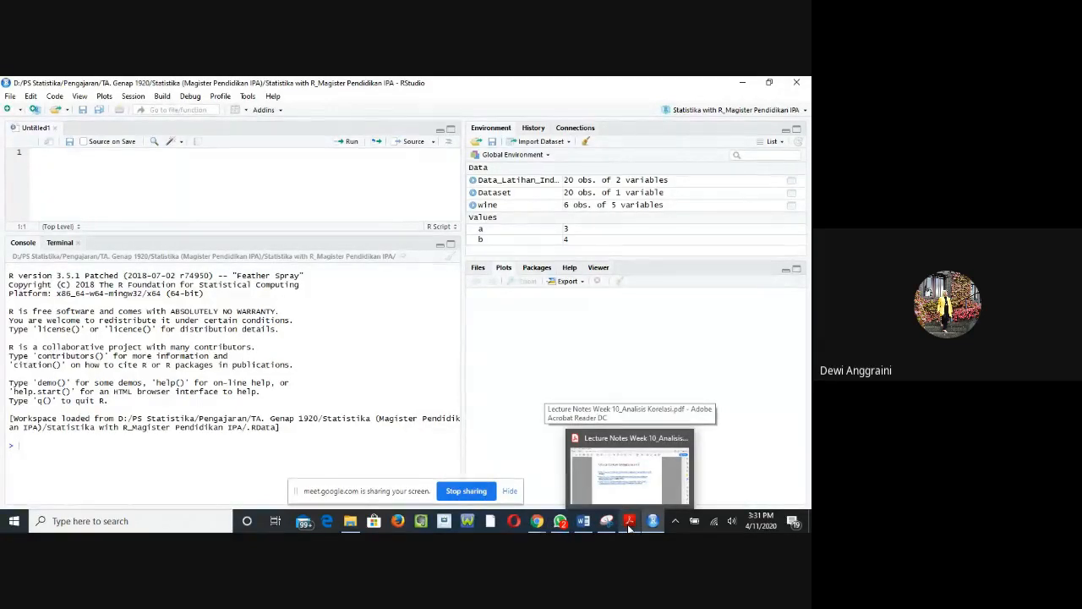
{"action": "left_click", "coordinate": [630, 474]}
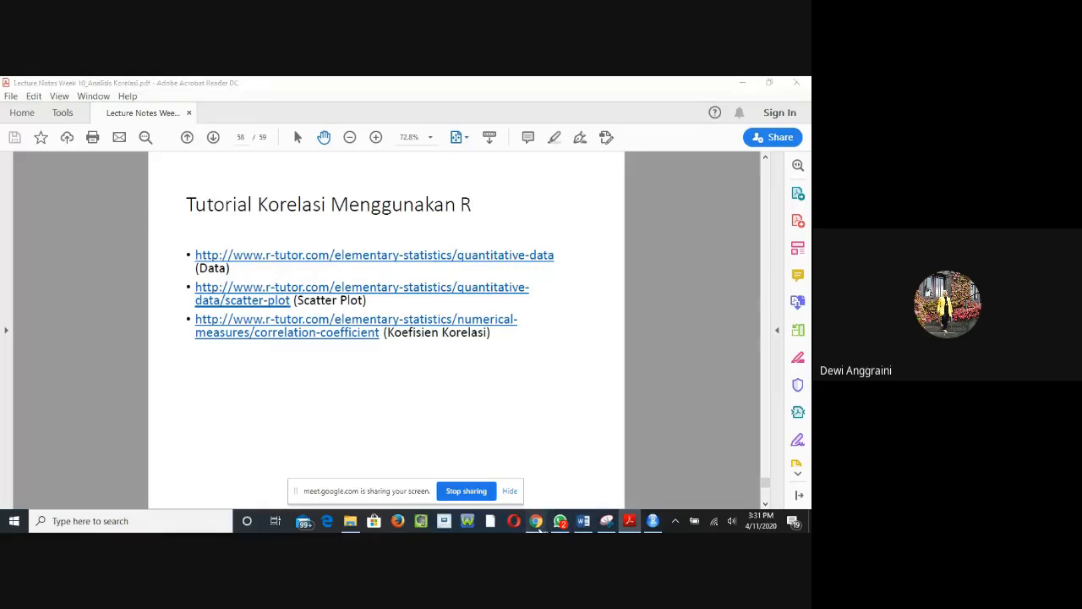
Step: Switch to Chrome and review the Scatter Plot page's plot code and the data preview in its example
{"action": "left_click", "coordinate": [471, 468]}
{"action": "scroll", "coordinate": [251, 277], "scroll_direction": "up", "scroll_amount": 1}
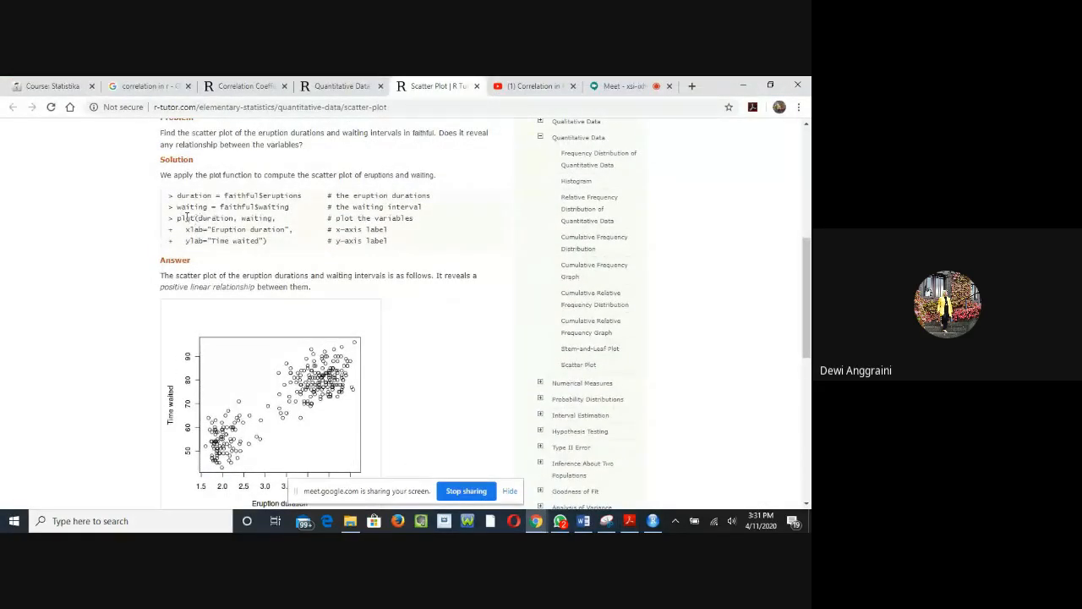
{"action": "scroll", "coordinate": [188, 221], "scroll_direction": "up", "scroll_amount": 3}
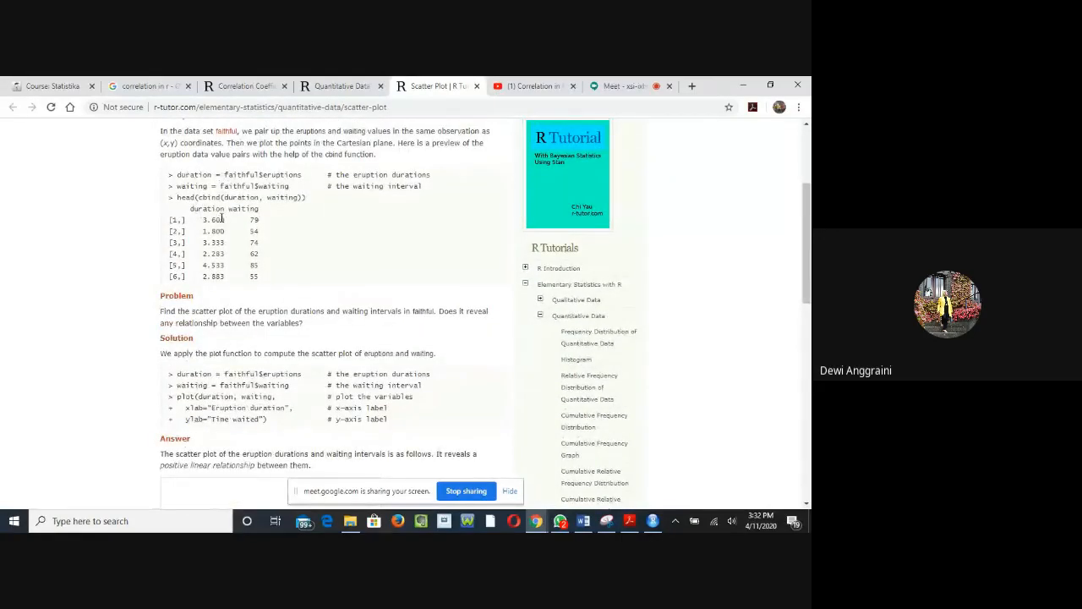
{"action": "scroll", "coordinate": [228, 230], "scroll_direction": "up", "scroll_amount": 1}
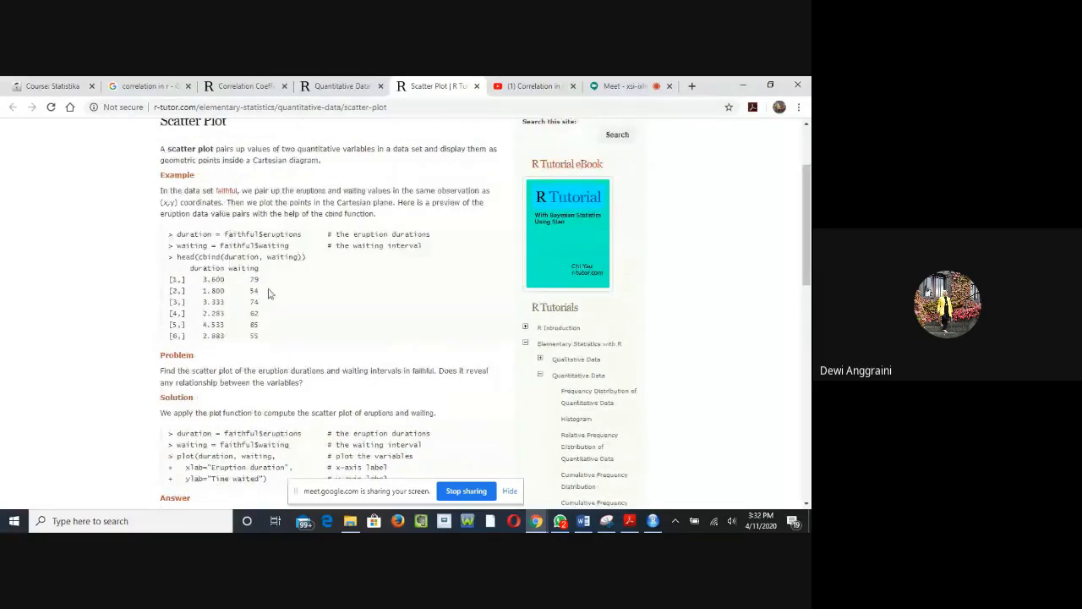
Step: Compare the cor function solution on the Correlation Coefficient page with the Quantitative Data and Scatter Plot pages
{"action": "left_click", "coordinate": [257, 87]}
{"action": "scroll", "coordinate": [259, 126], "scroll_direction": "down", "scroll_amount": 3}
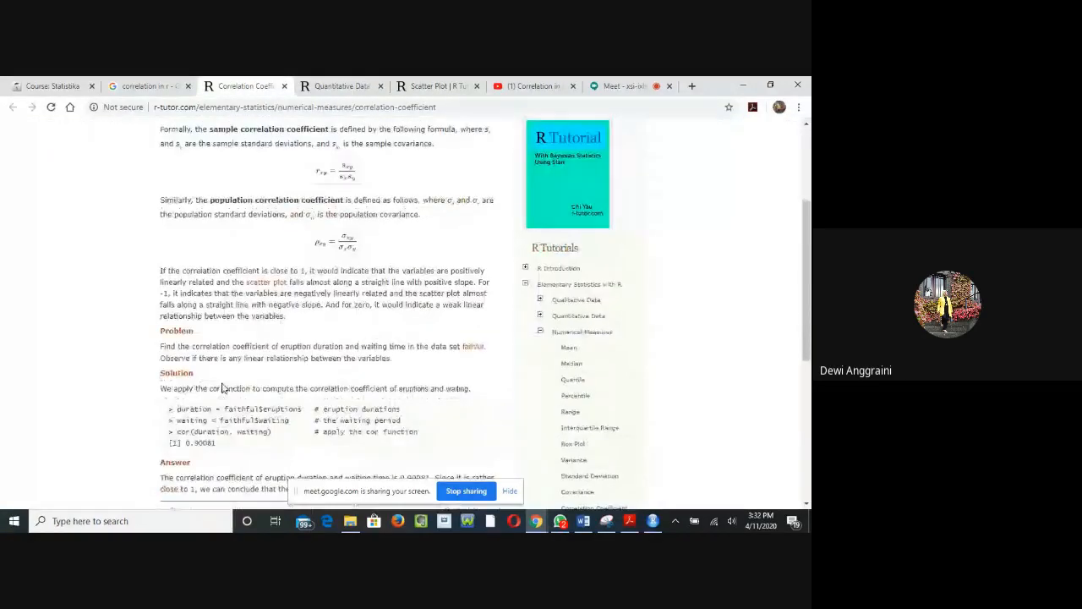
{"action": "left_click", "coordinate": [323, 88]}
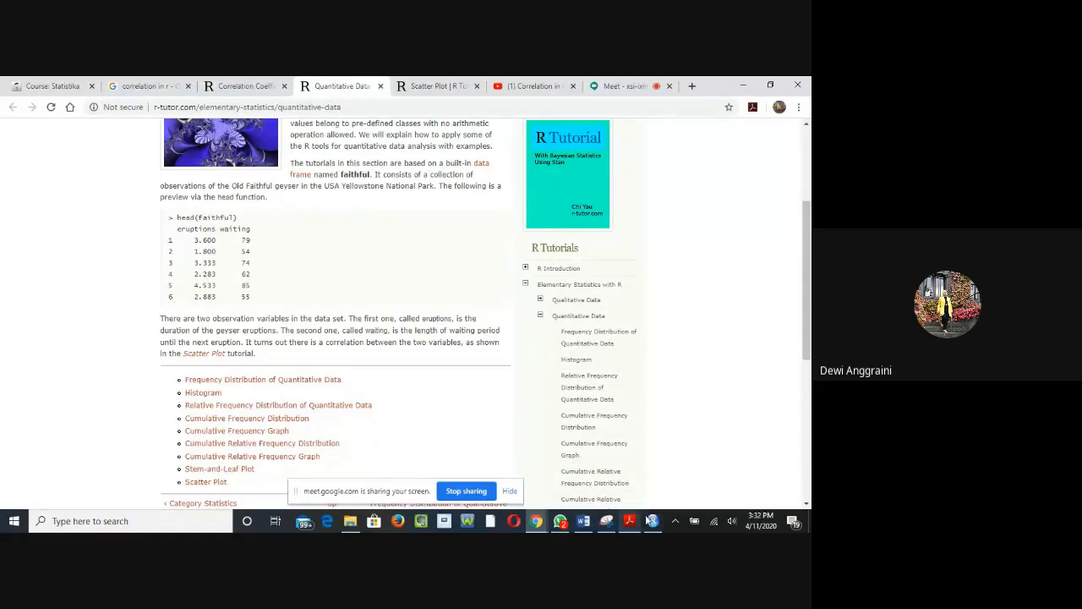
{"action": "left_click", "coordinate": [433, 88]}
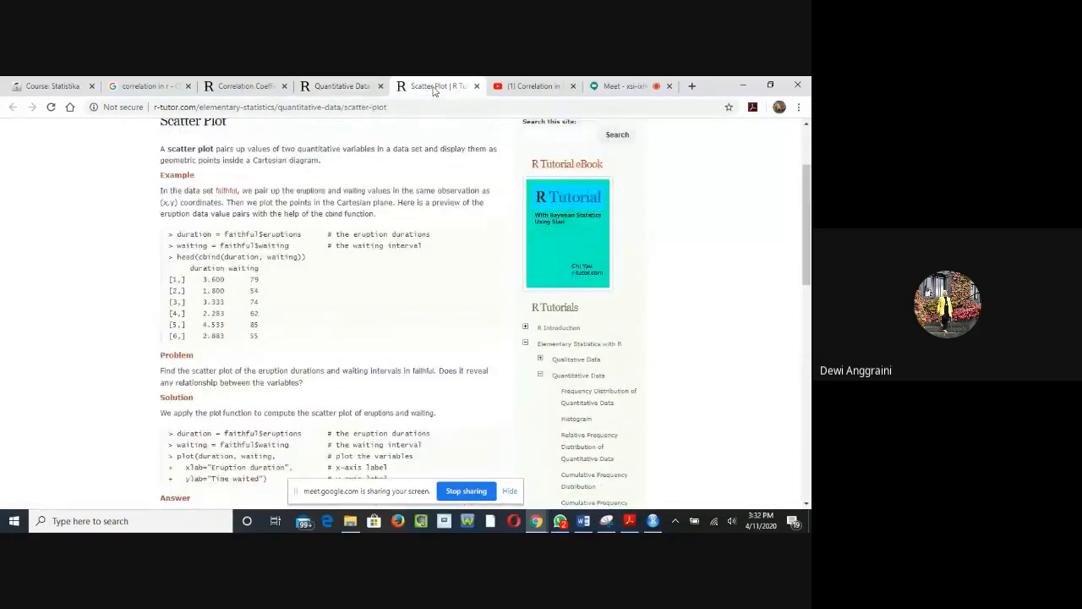
Step: Show RStudio, switch to the lecture notes in Adobe Acrobat Reader, and view the Referensi slide before returning to the Kesimpulan slide
{"action": "left_click", "coordinate": [652, 521]}
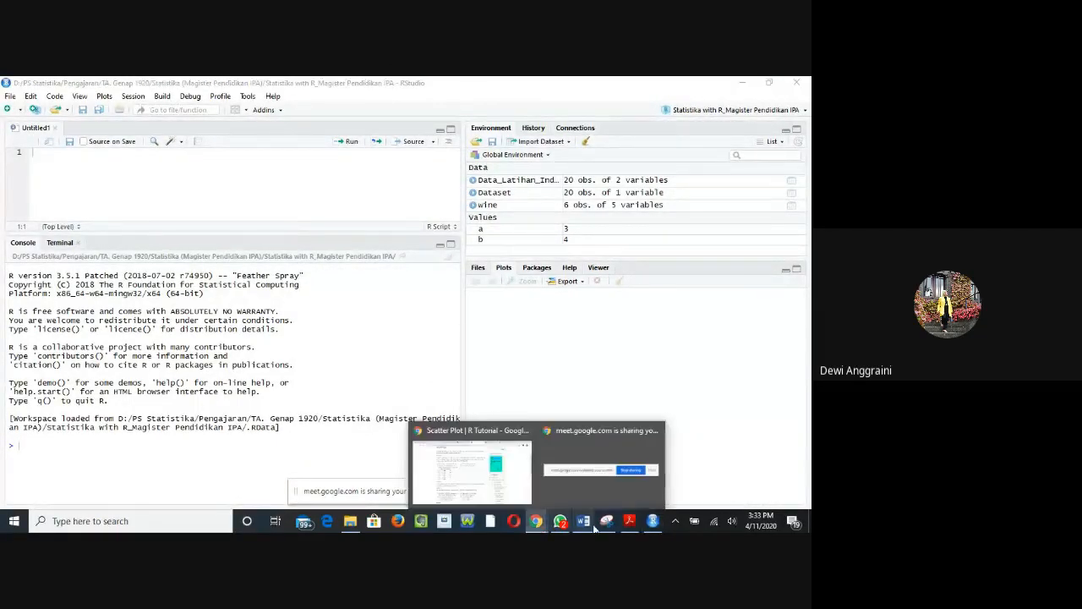
{"action": "left_click", "coordinate": [629, 521]}
{"action": "scroll", "coordinate": [381, 396], "scroll_direction": "down", "scroll_amount": 2}
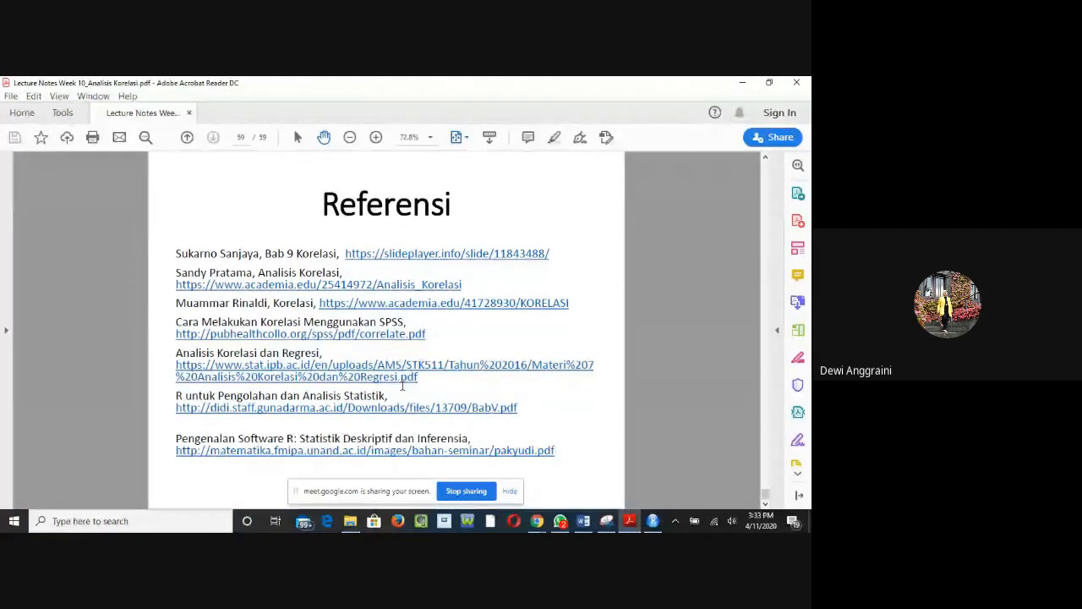
{"action": "scroll", "coordinate": [402, 387], "scroll_direction": "up", "scroll_amount": 2}
{"action": "scroll", "coordinate": [402, 388], "scroll_direction": "up", "scroll_amount": 2}
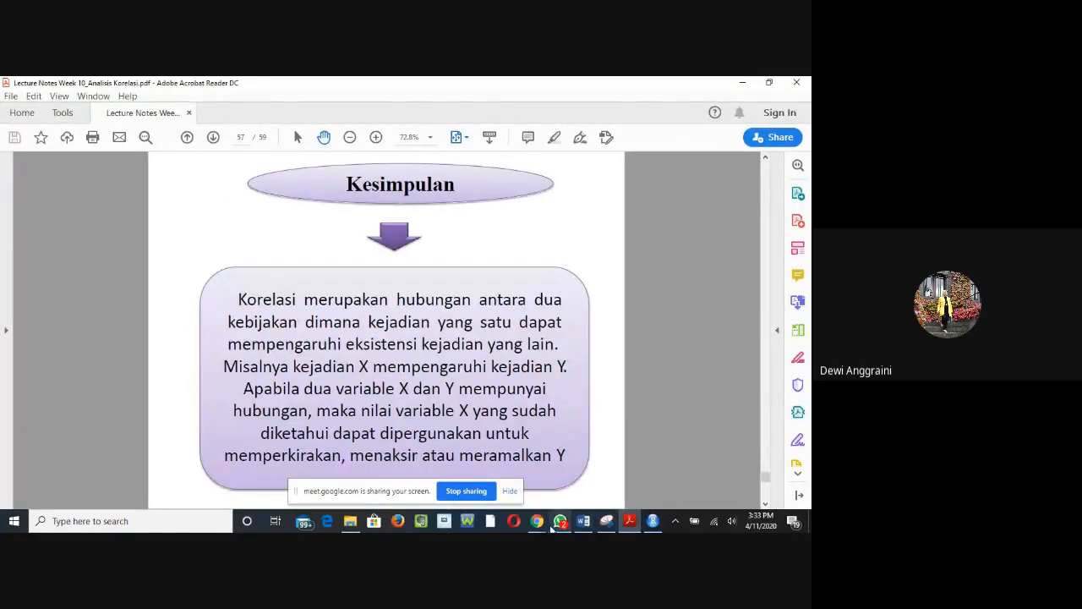
Step: Switch to the Google Meet call in Chrome and set the computer's speaker volume to 78
{"action": "mouse_move", "coordinate": [537, 526]}
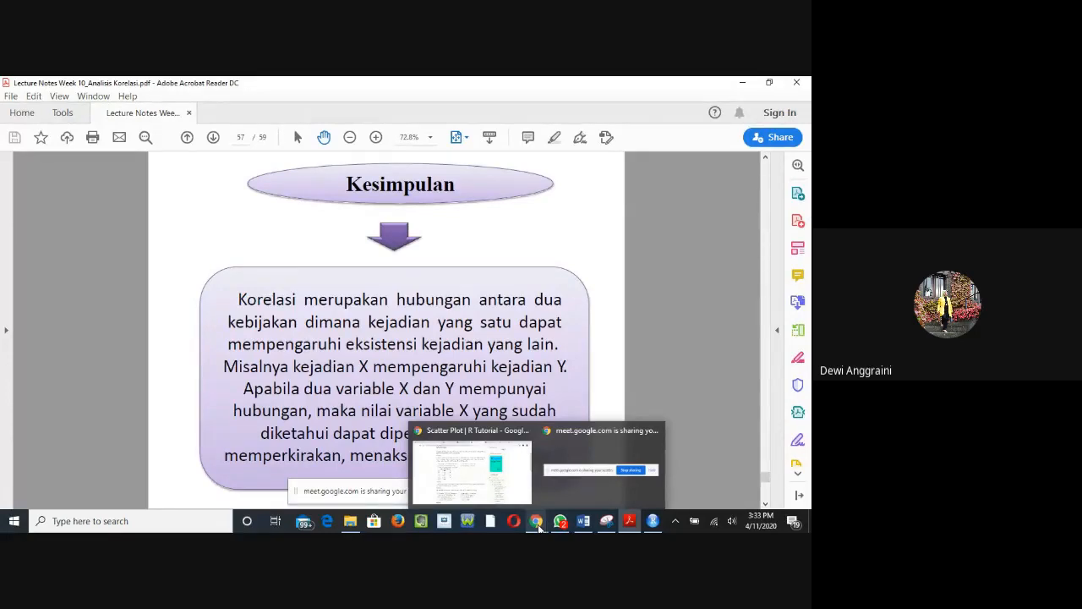
{"action": "left_click", "coordinate": [538, 526]}
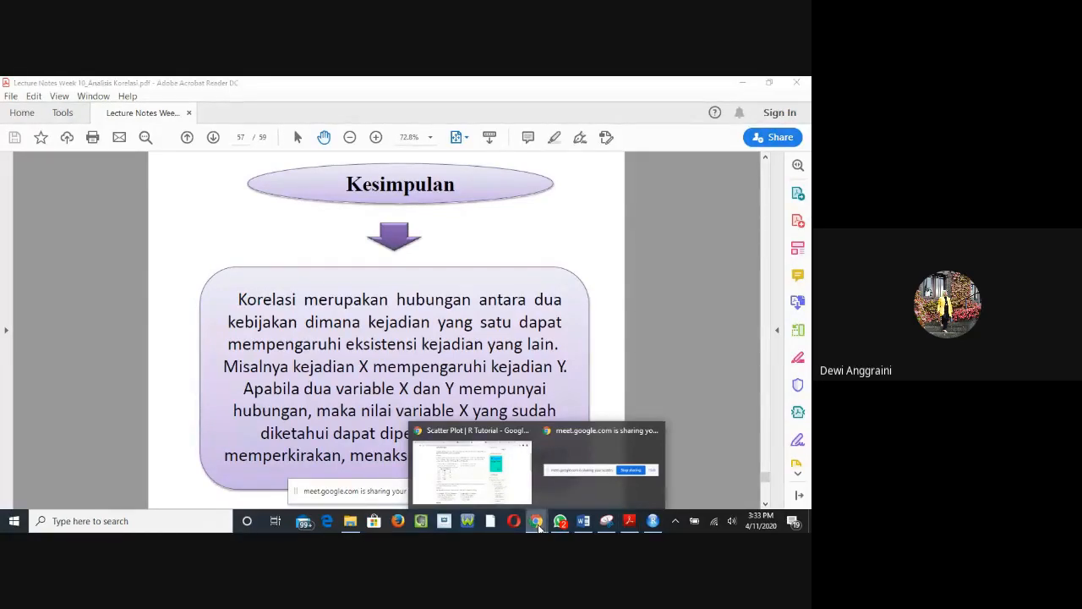
{"action": "left_click", "coordinate": [503, 485]}
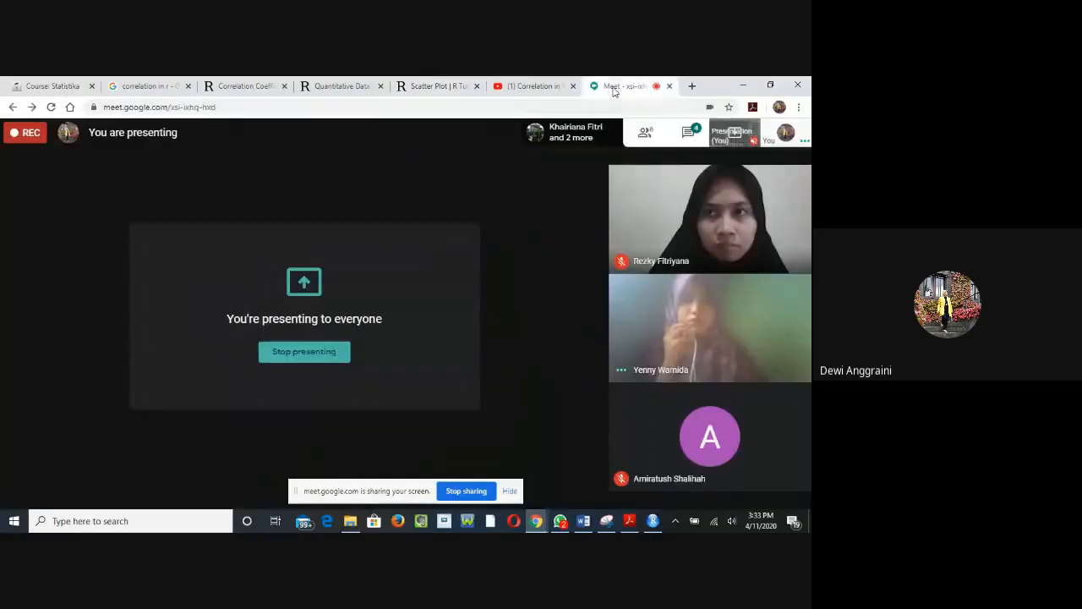
{"action": "left_click", "coordinate": [612, 87]}
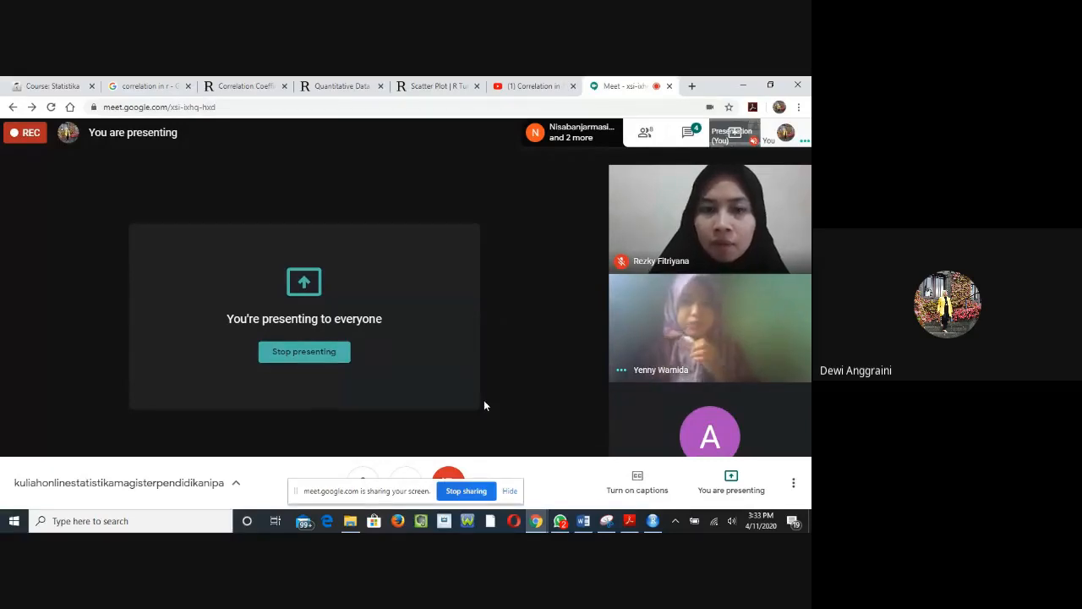
{"action": "left_click", "coordinate": [731, 522]}
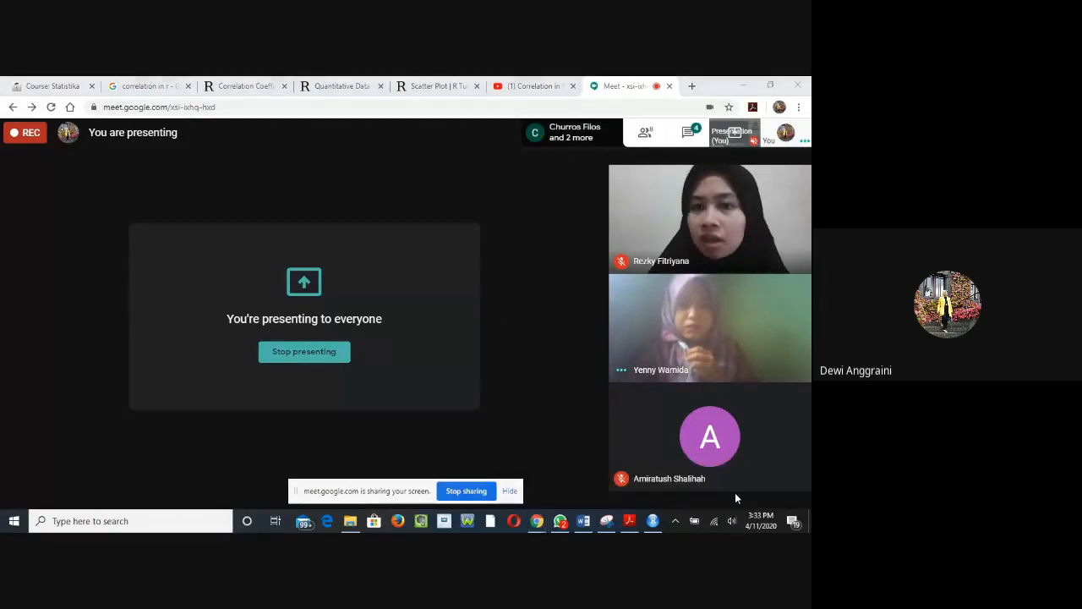
{"action": "left_click_drag", "start_coordinate": [727, 493], "coordinate": [745, 497]}
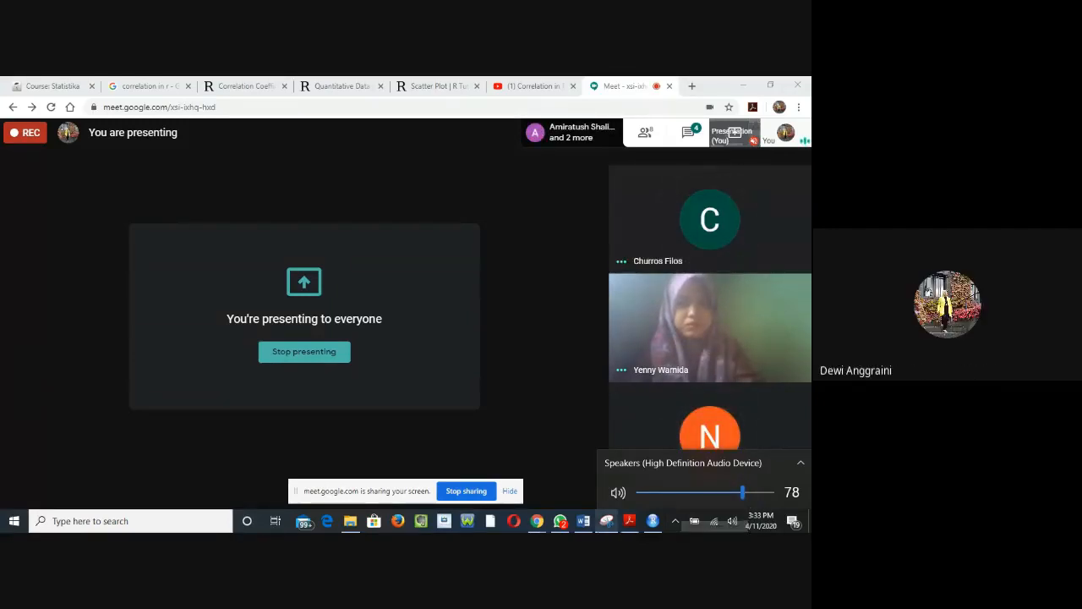
Step: Show RStudio again and switch to the Statistika course page in Chrome
{"action": "mouse_move", "coordinate": [656, 522]}
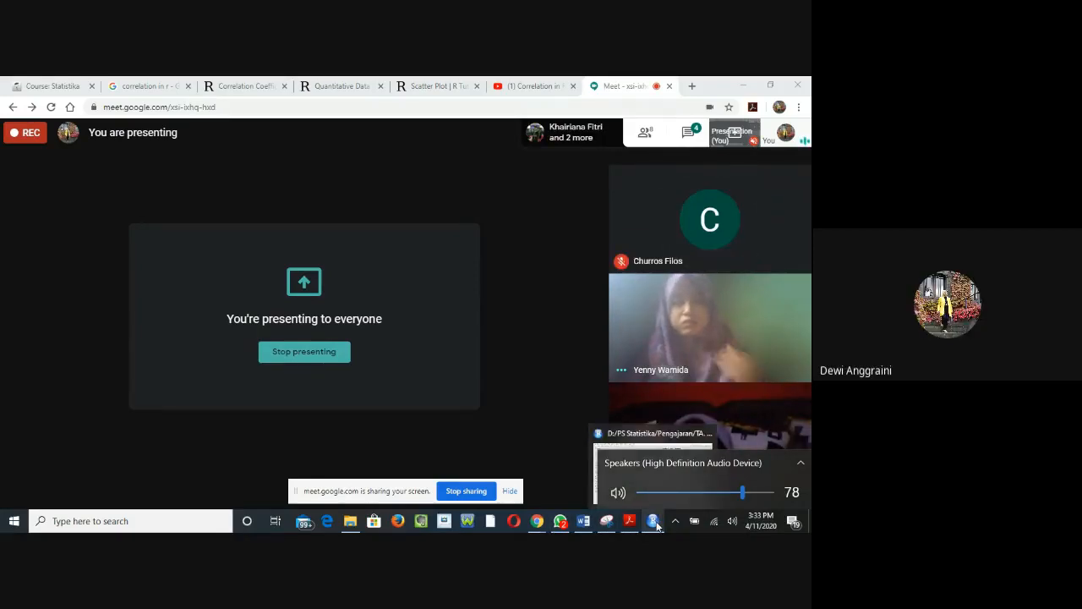
{"action": "left_click", "coordinate": [653, 521]}
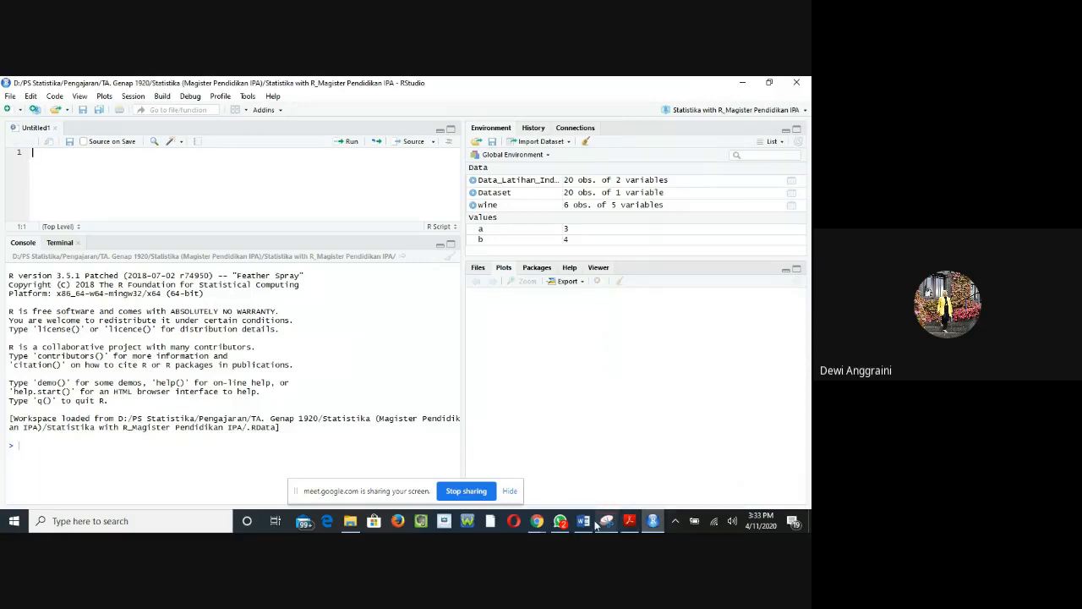
{"action": "mouse_move", "coordinate": [583, 520]}
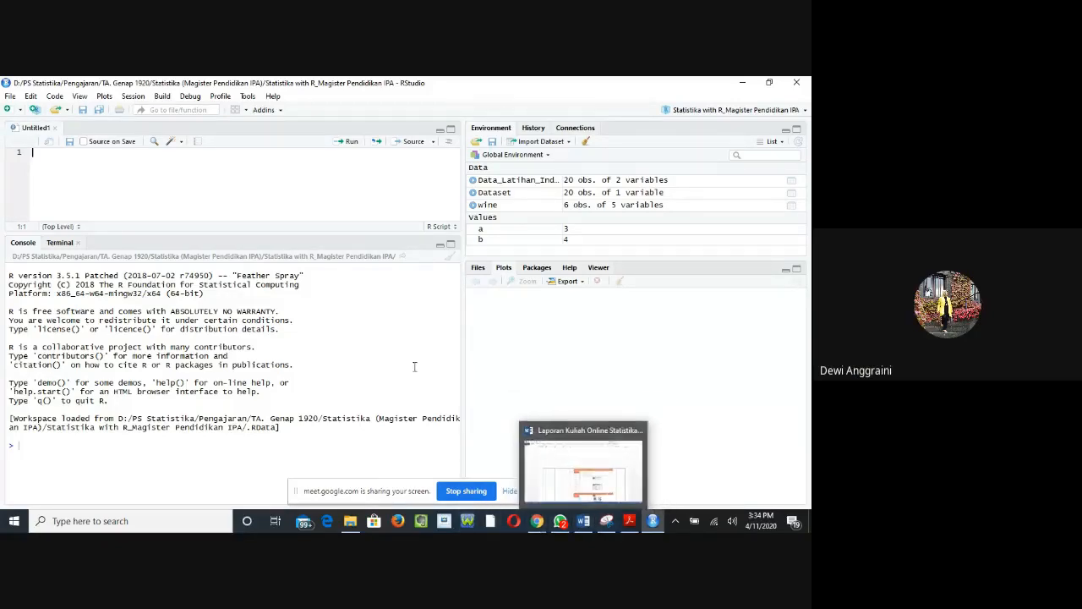
{"action": "left_click", "coordinate": [536, 520]}
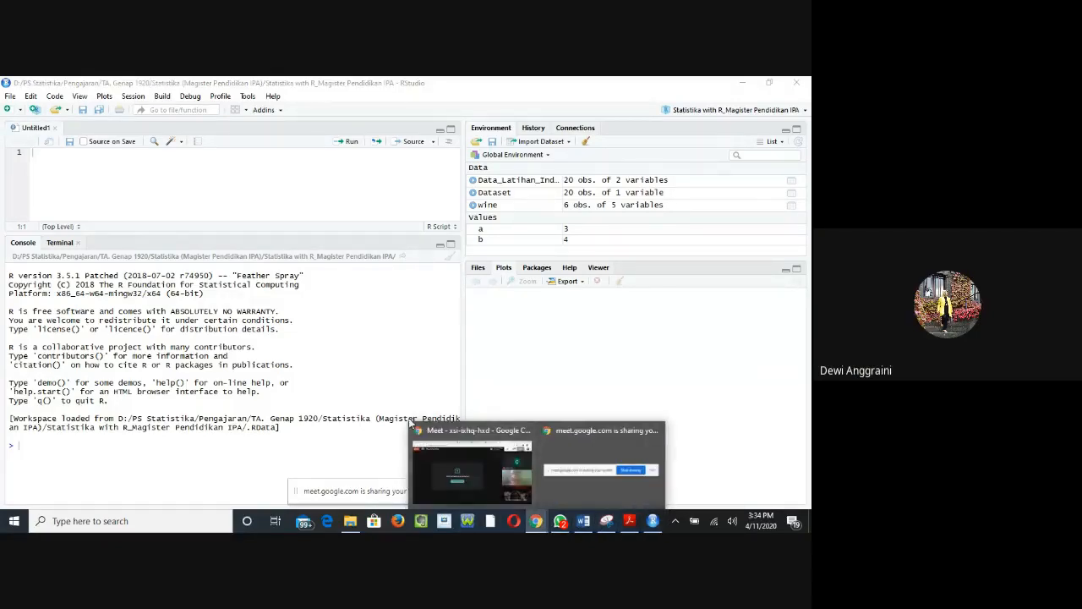
{"action": "left_click", "coordinate": [485, 465]}
{"action": "left_click", "coordinate": [57, 88]}
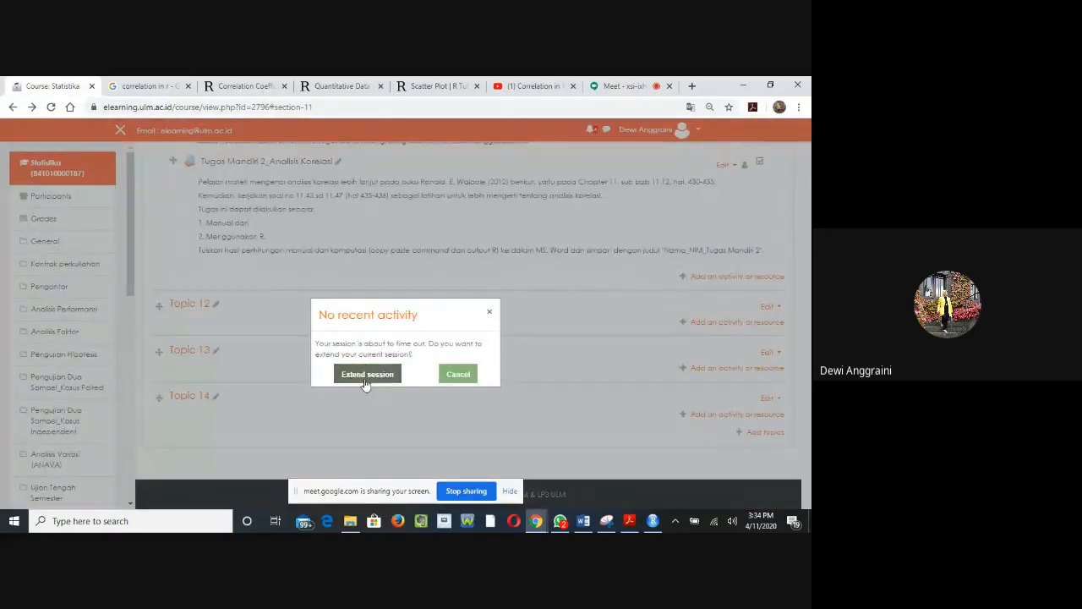
Step: Try to extend the e-learning session, dismiss the session notice, and view the data sets on the Statistika course page
{"action": "left_click", "coordinate": [365, 377]}
{"action": "left_click", "coordinate": [336, 363]}
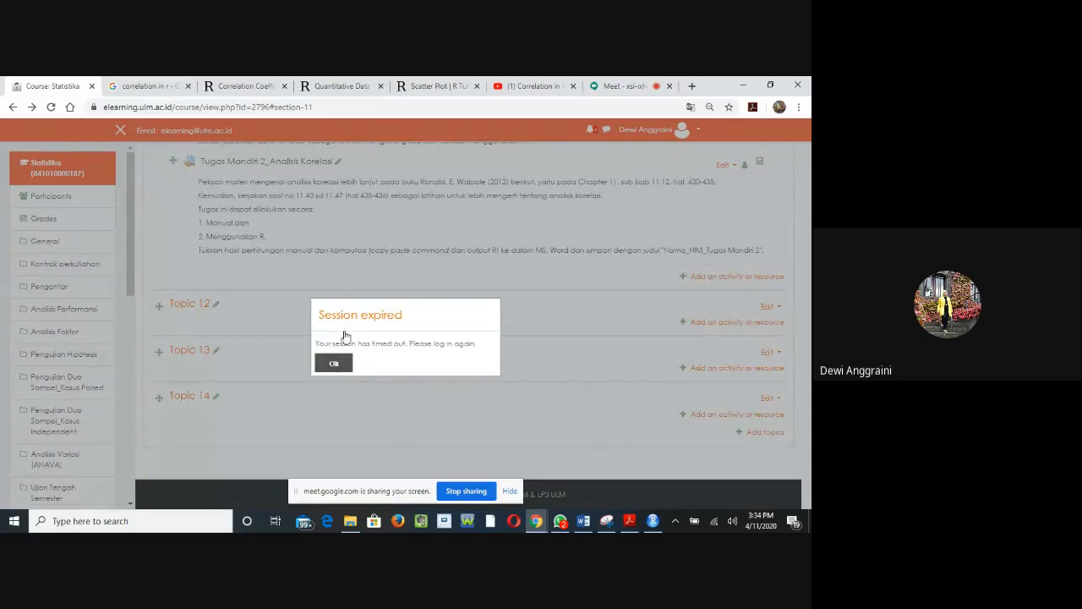
{"action": "scroll", "coordinate": [248, 252], "scroll_direction": "up", "scroll_amount": 1}
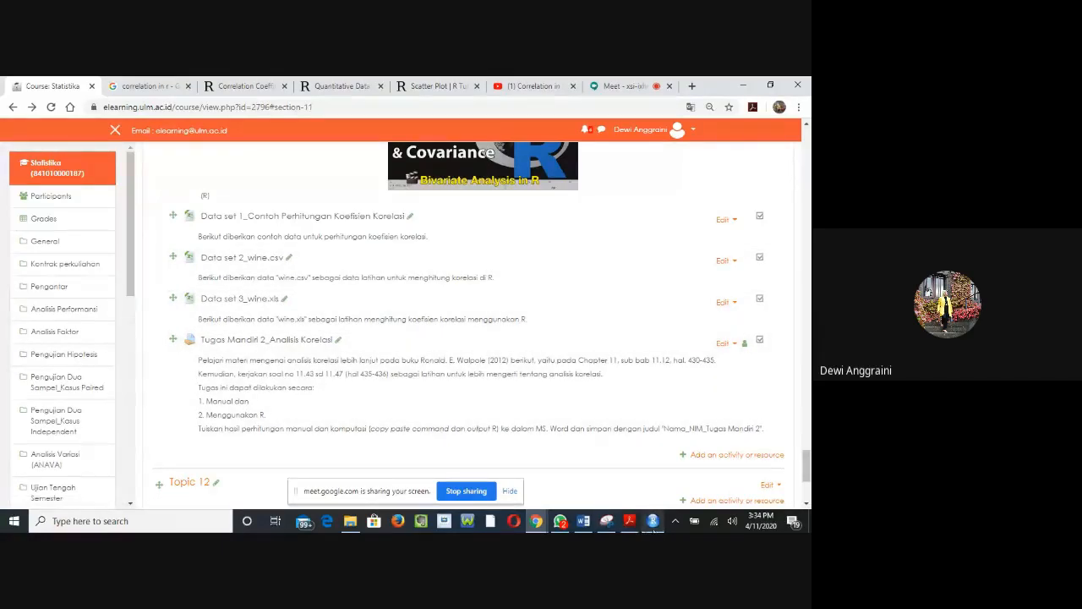
Step: Switch to RStudio to show its workspace, and return to the Statistika course page in Chrome
{"action": "left_click", "coordinate": [653, 521]}
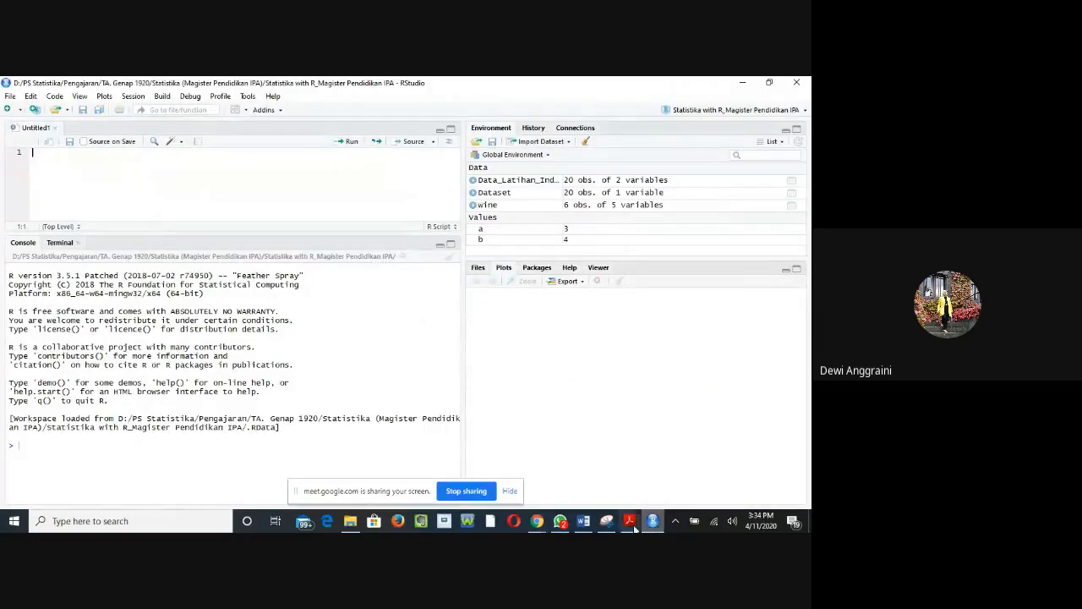
{"action": "mouse_move", "coordinate": [543, 527]}
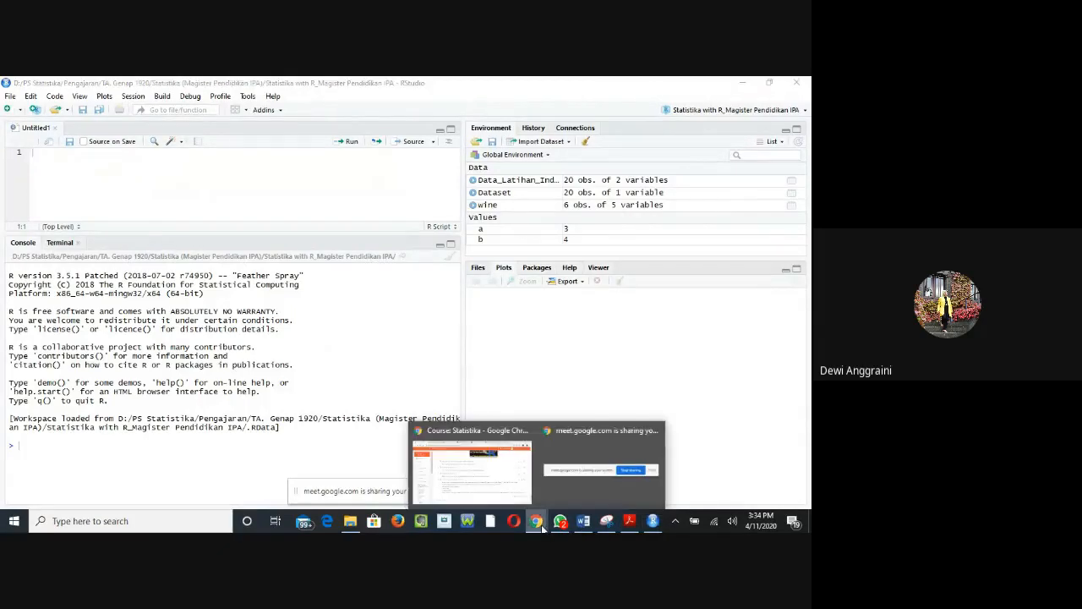
{"action": "left_click", "coordinate": [498, 473]}
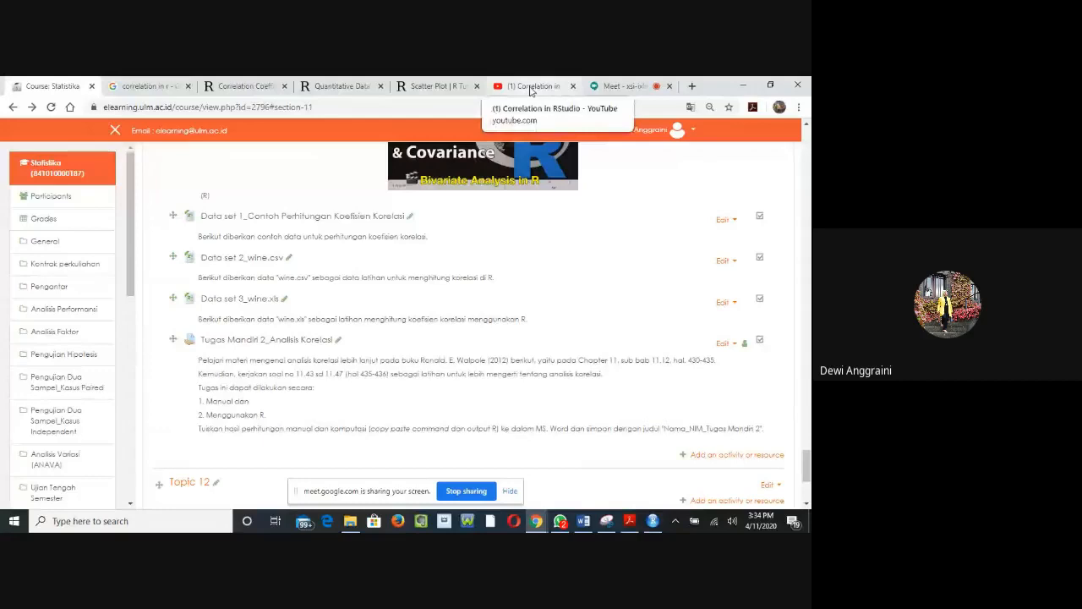
Step: Review the Lecture Week 10_Analisis Korelasi tutorial videos on the course page and show the Correlation in RStudio video on YouTube
{"action": "scroll", "coordinate": [483, 242], "scroll_direction": "up", "scroll_amount": 3}
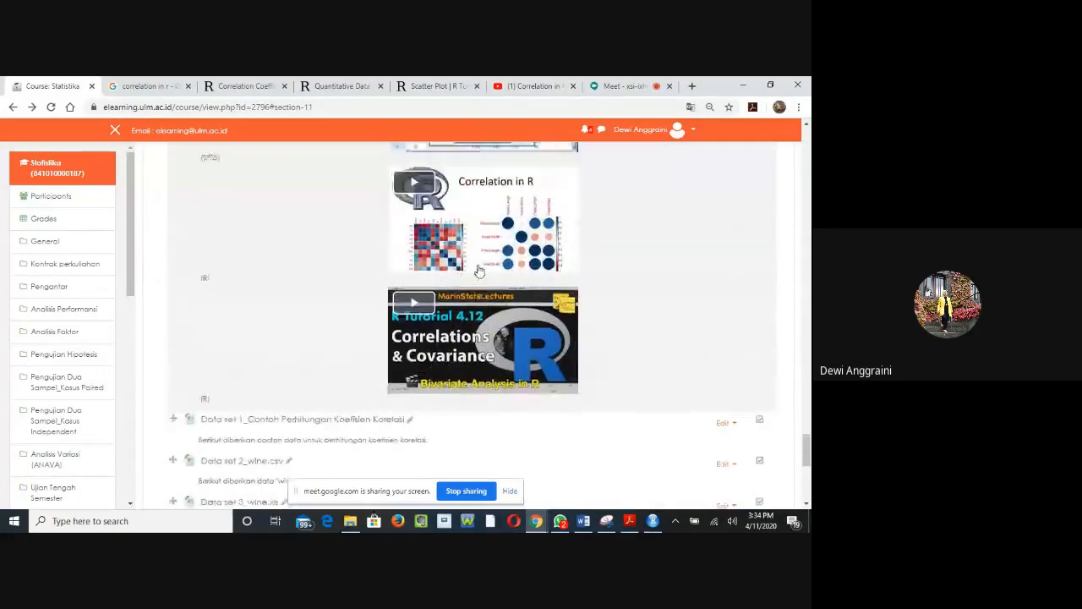
{"action": "scroll", "coordinate": [478, 271], "scroll_direction": "up", "scroll_amount": 2}
{"action": "scroll", "coordinate": [449, 258], "scroll_direction": "up", "scroll_amount": 1}
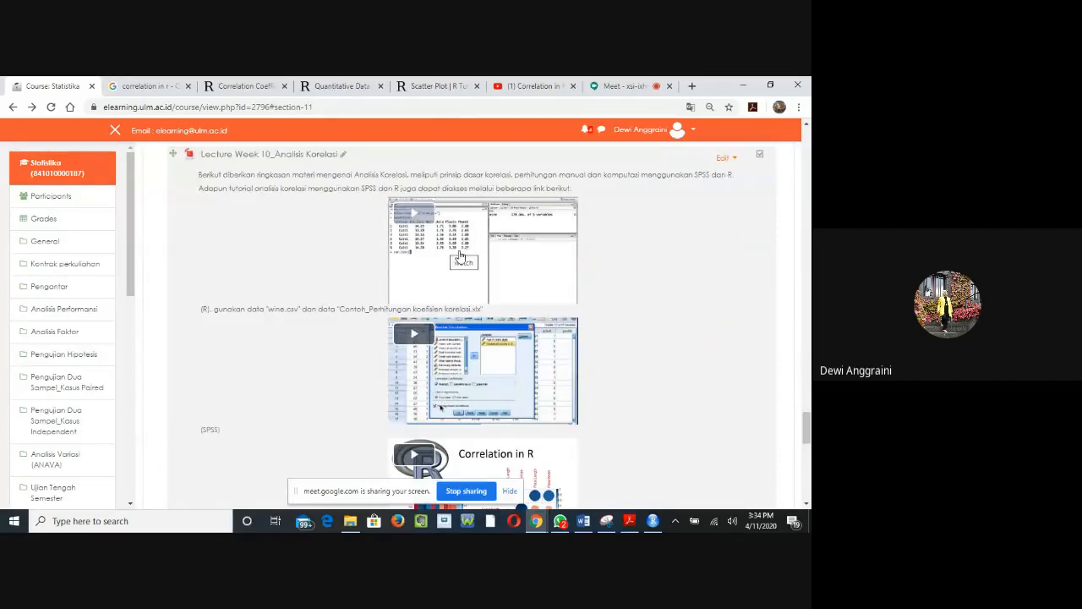
{"action": "left_click", "coordinate": [528, 87]}
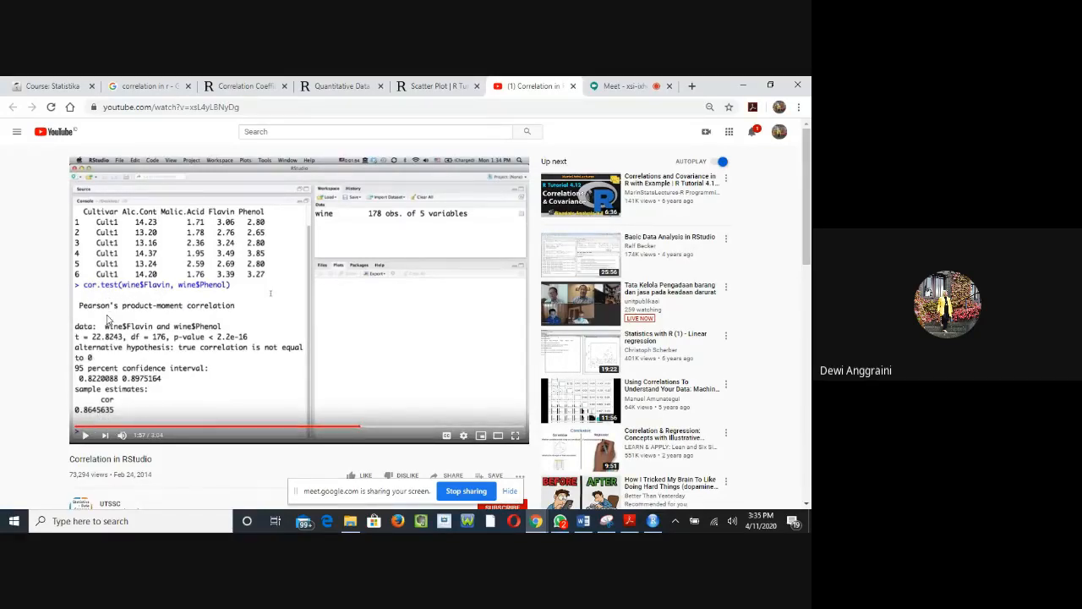
Step: Switch to RStudio and save the untitled script in the project folder as RScript_Analisis Korelasi
{"action": "left_click", "coordinate": [653, 521]}
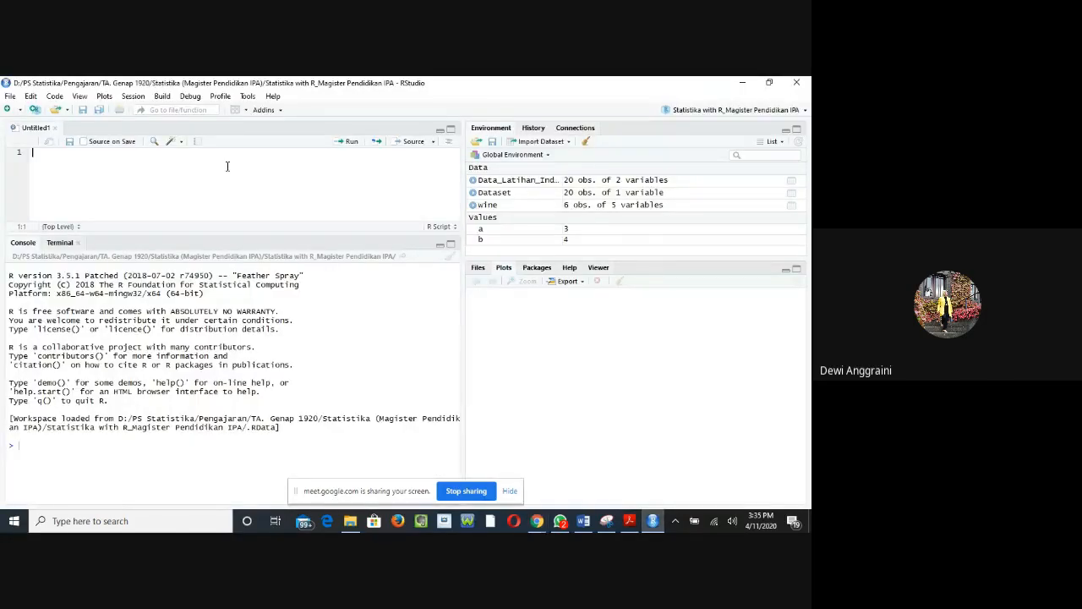
{"action": "left_click", "coordinate": [70, 141]}
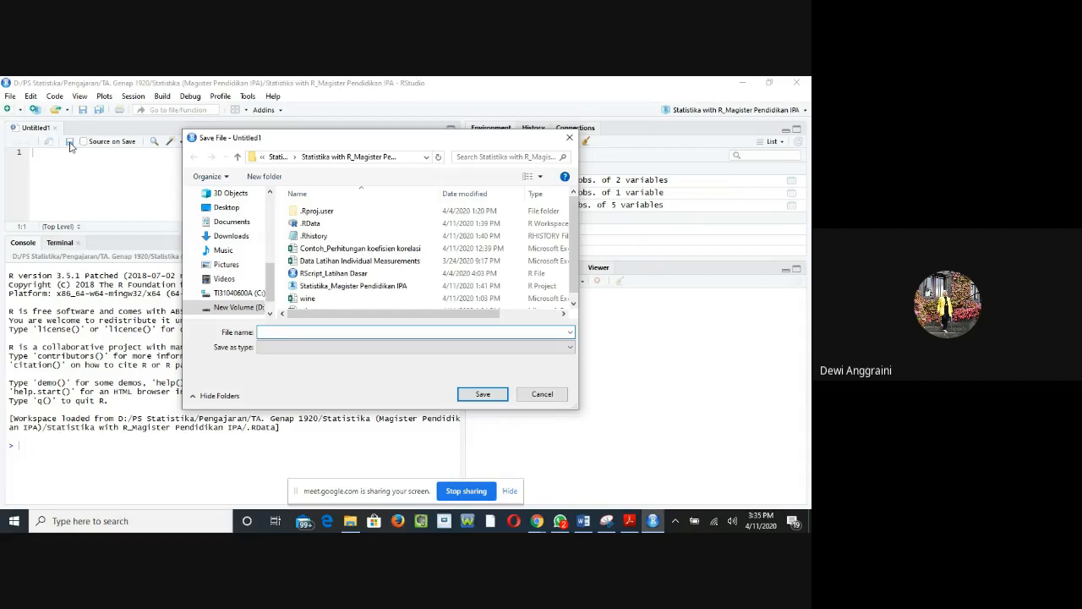
{"action": "type", "text": "RScript"}
{"action": "key", "text": "BackSpace"}
{"action": "key", "text": "BackSpace"}
{"action": "key", "text": "BackSpace"}
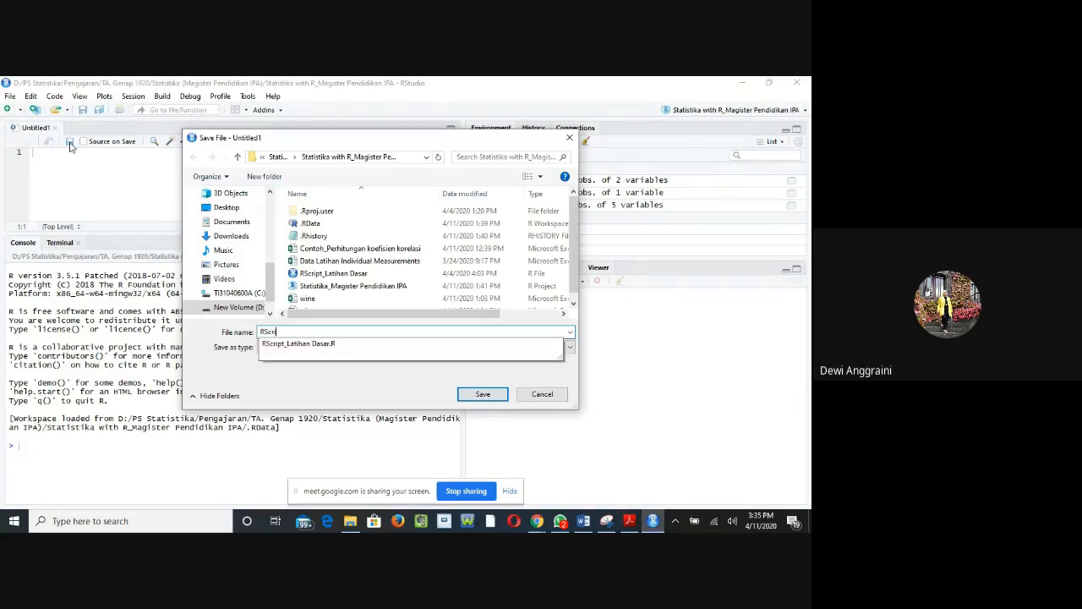
{"action": "type", "text": "ipt_Analisis Korelasi"}
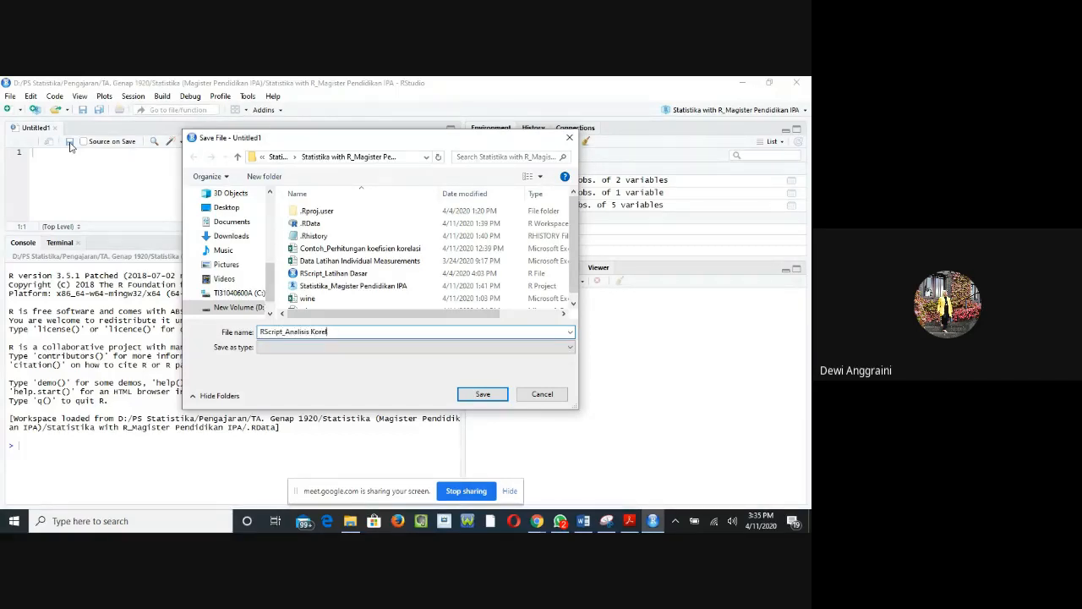
{"action": "left_click", "coordinate": [477, 395]}
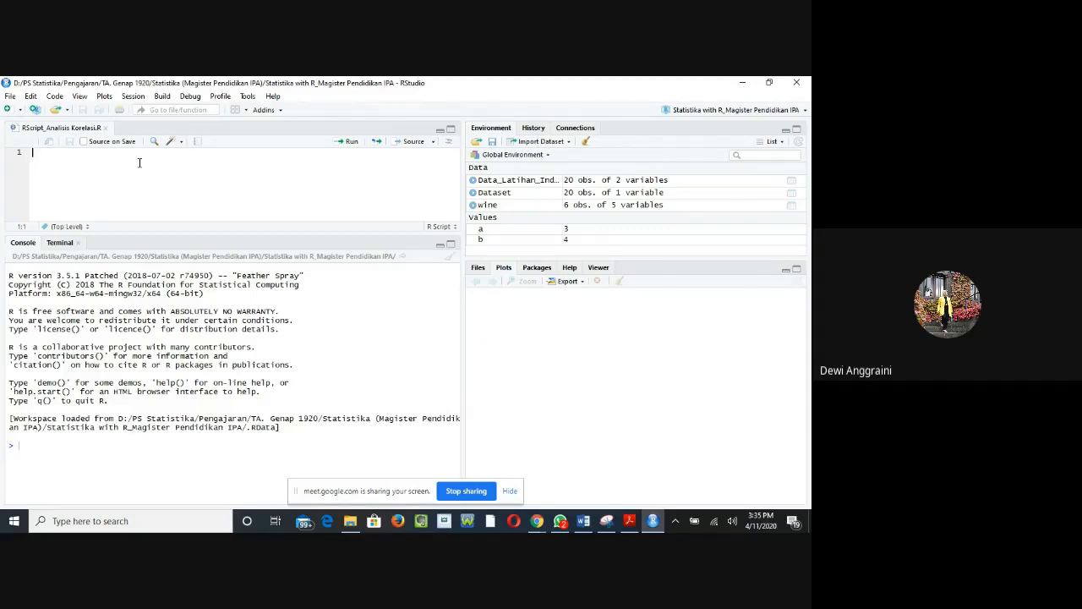
Step: Write wine<-read.csv('wine.csv') on the script's first line to load the wine data
{"action": "type", "text": "wine<-"}
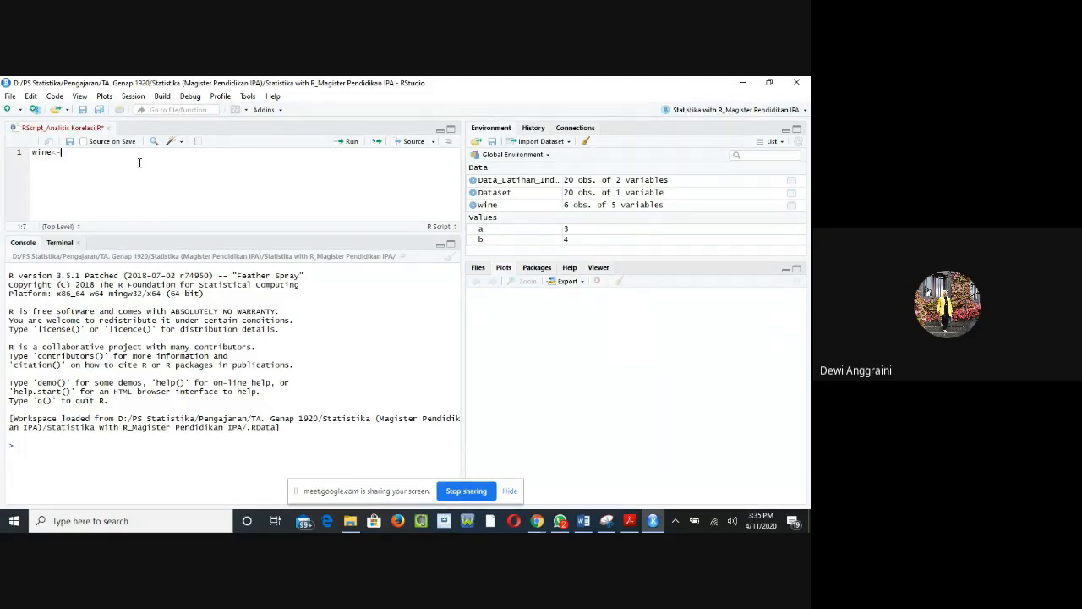
{"action": "type", "text": "read.csv("}
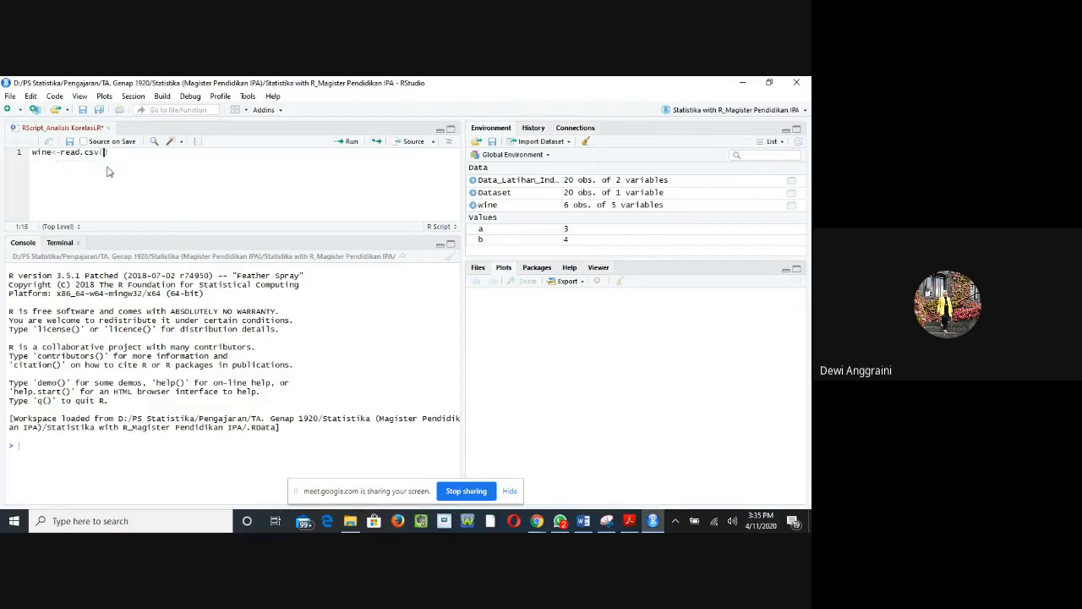
{"action": "left_click", "coordinate": [107, 167]}
{"action": "type", "text": "'wine.csv"}
{"action": "key", "text": "Return"}
Step: Add head(wine) on the second line of the script and run it
{"action": "type", "text": "head"}
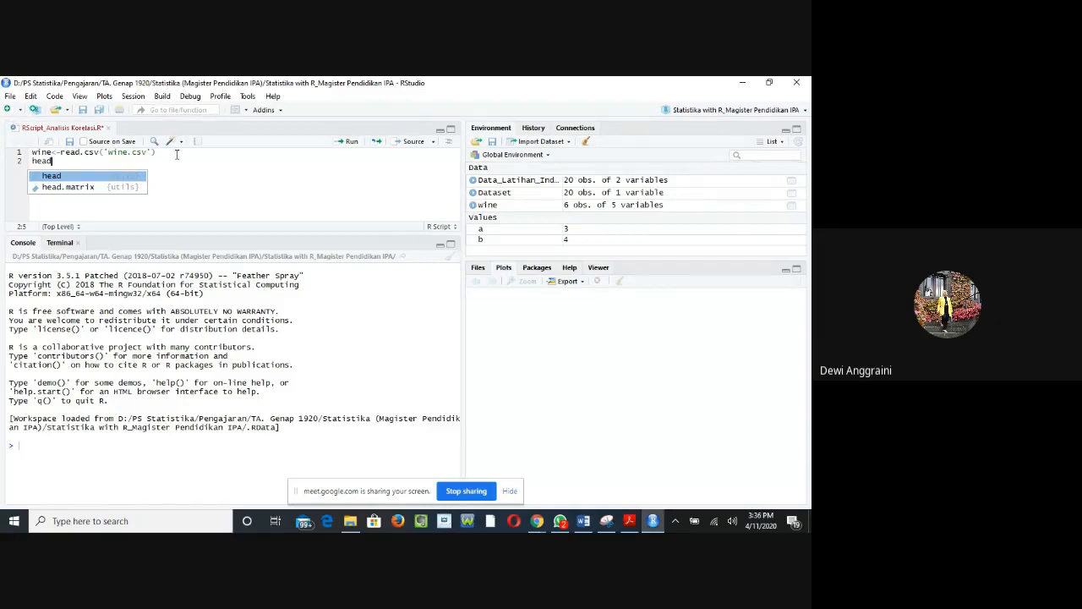
{"action": "type", "text": "9"}
{"action": "key", "text": "BackSpace"}
{"action": "type", "text": "("}
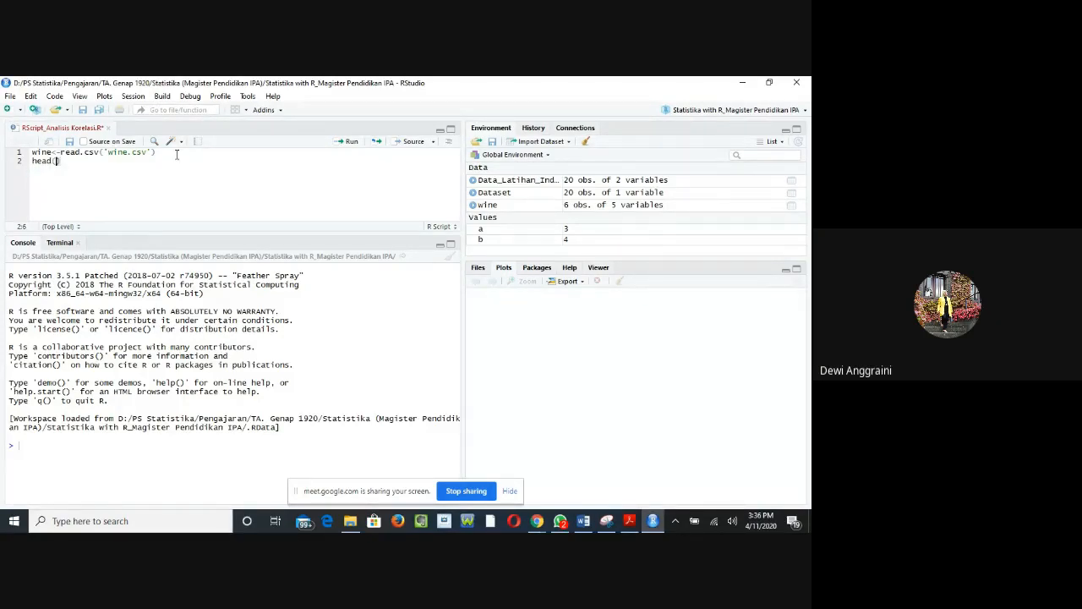
{"action": "type", "text": "wine)"}
{"action": "left_click", "coordinate": [351, 146]}
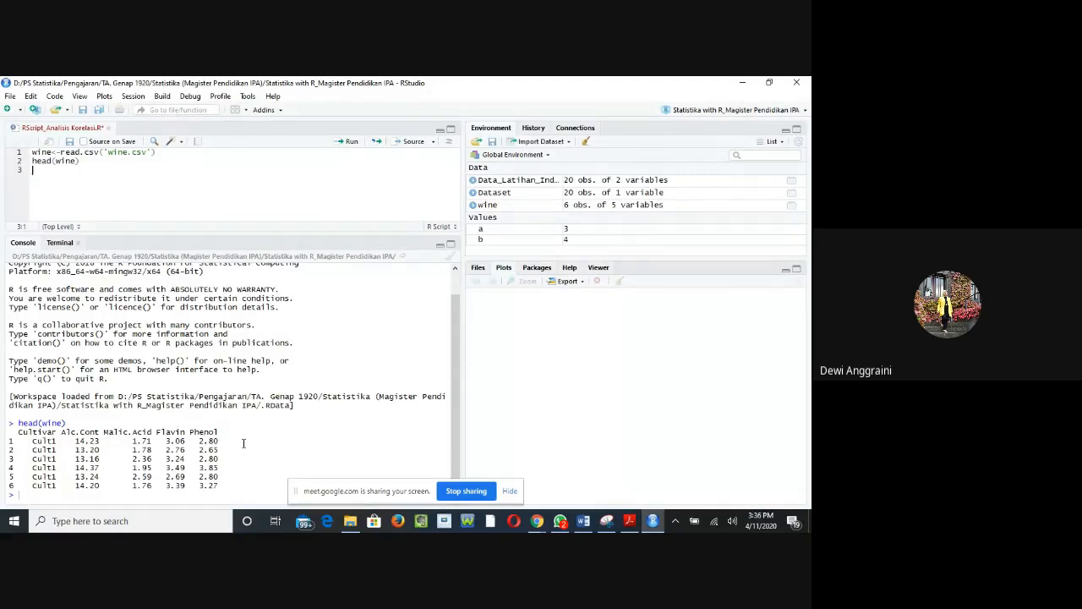
Step: Check the cor.test example in the YouTube video in Chrome, and insert an empty cor.test() call on line 3 in RStudio
{"action": "left_click", "coordinate": [537, 521]}
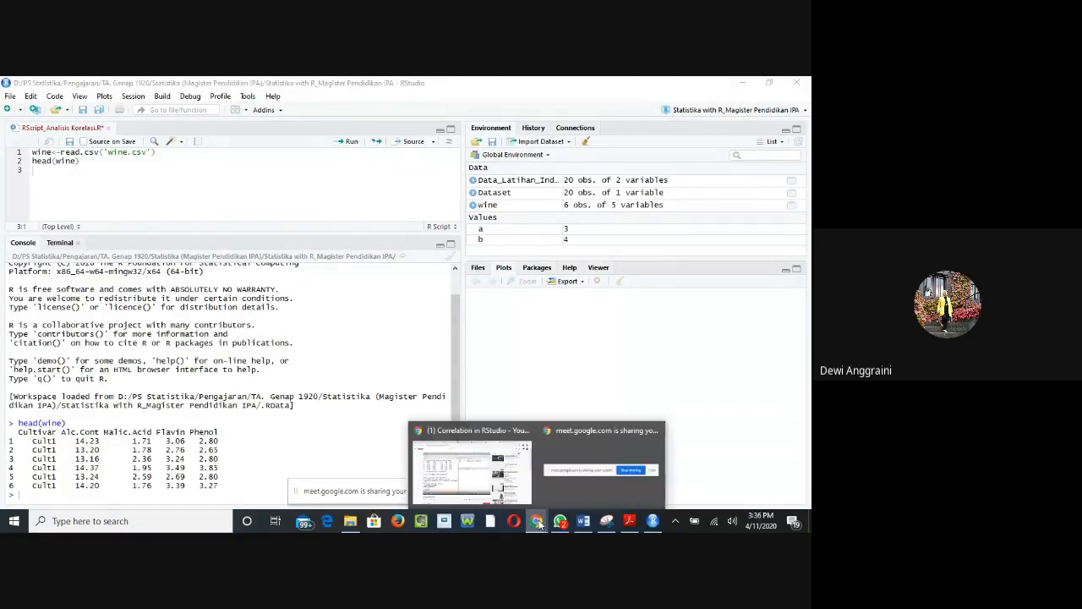
{"action": "left_click", "coordinate": [513, 499]}
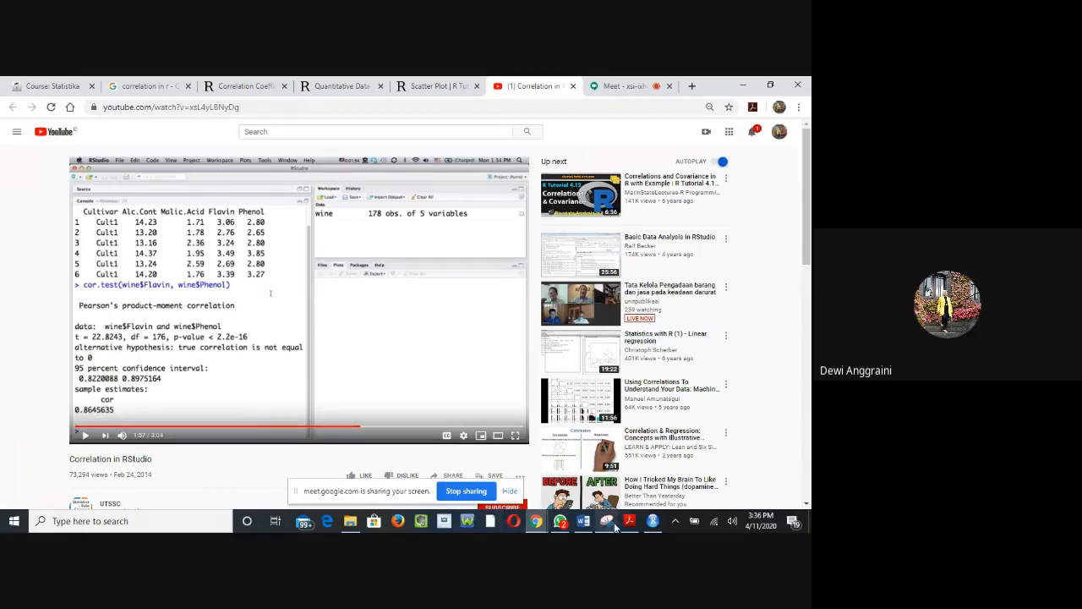
{"action": "left_click", "coordinate": [653, 521]}
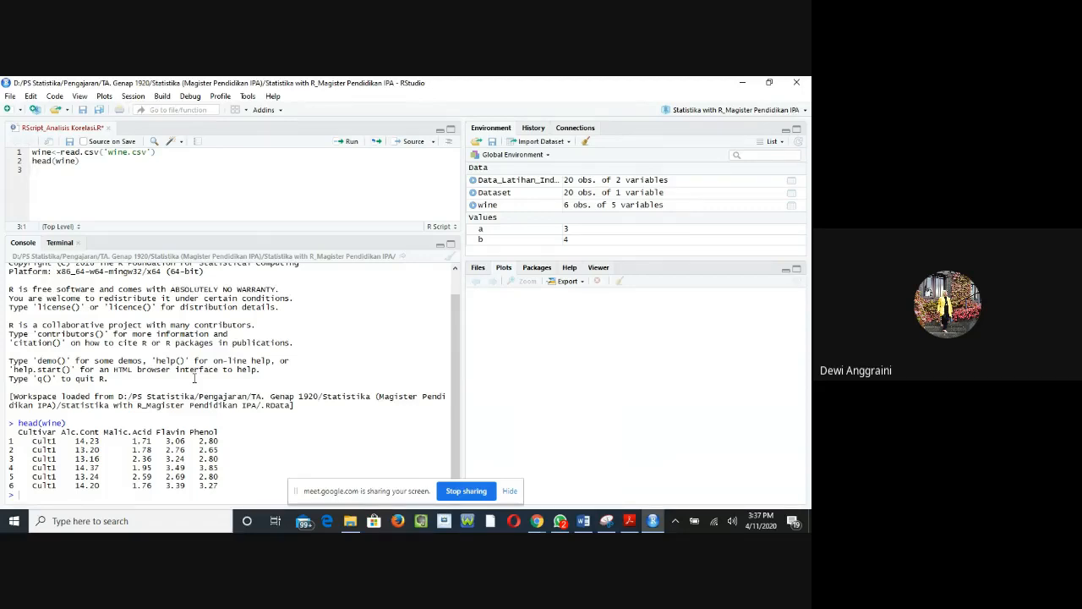
{"action": "type", "text": "cor"}
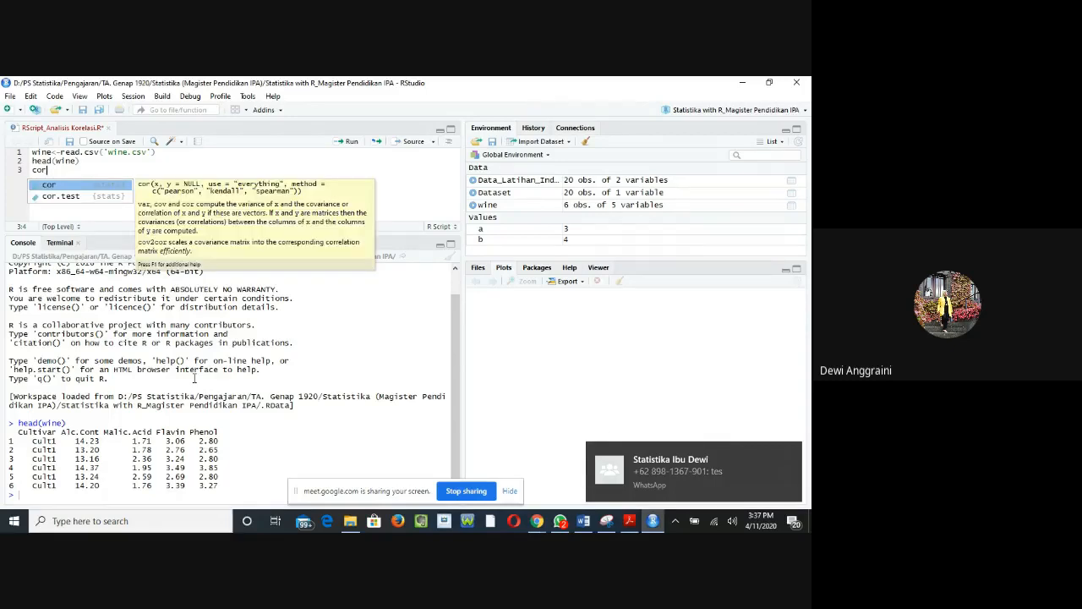
{"action": "double_click", "coordinate": [68, 197]}
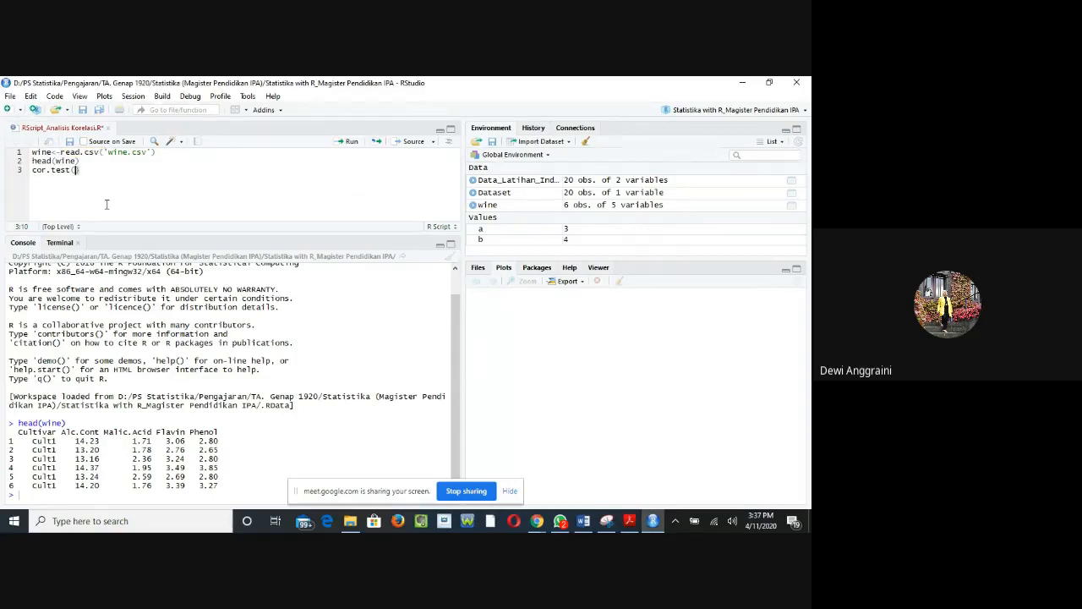
Step: Annotate the read.csv line with the comment "#command untuk memasukkan data ke R"
{"action": "left_click", "coordinate": [162, 151]}
{"action": "type", "text": "#"}
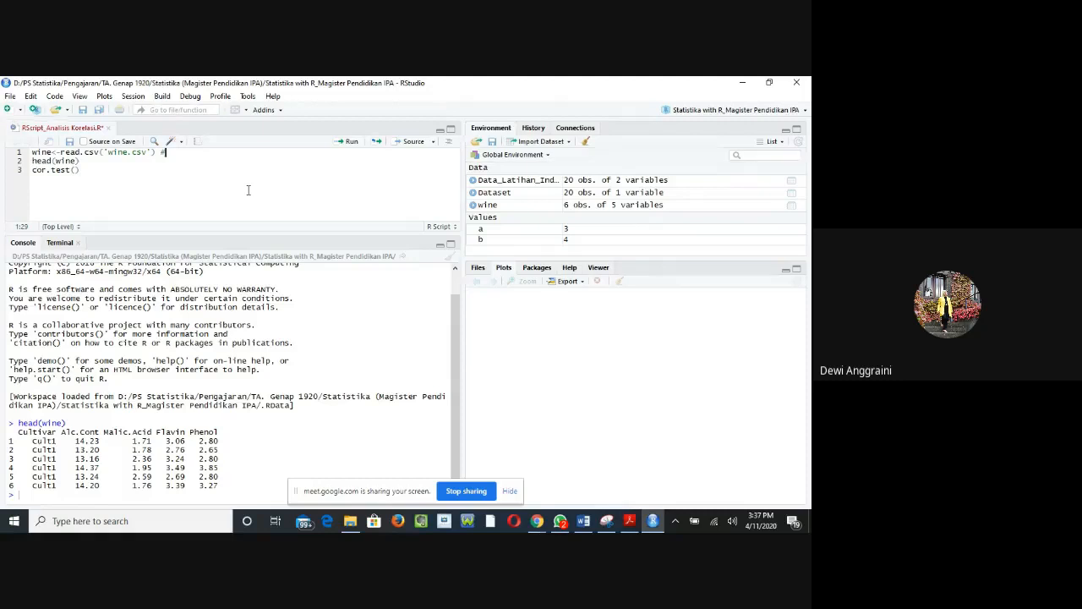
{"action": "type", "text": "command untuk "}
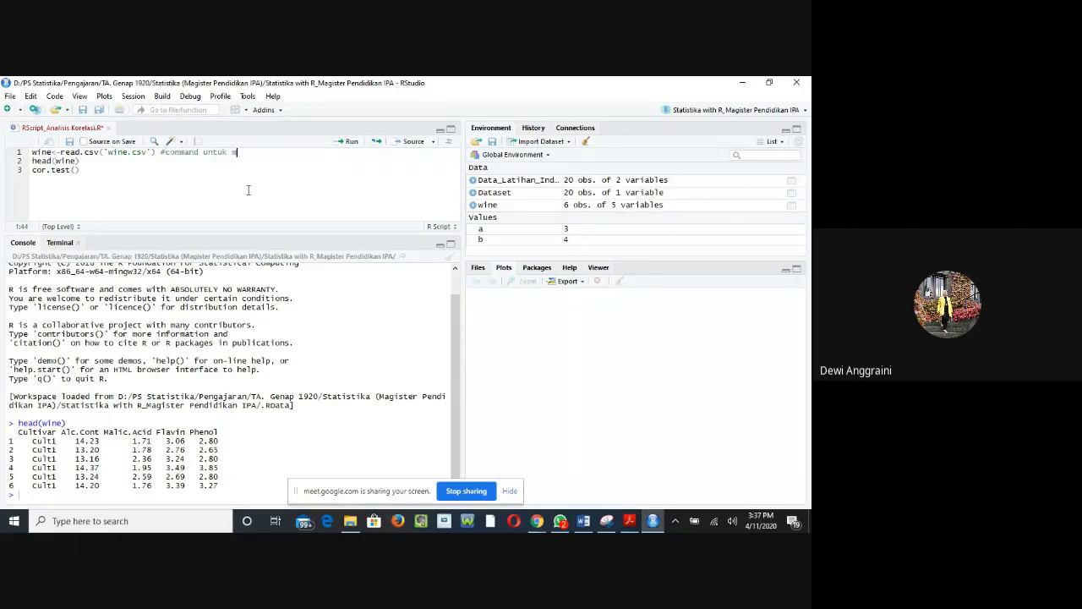
{"action": "type", "text": "men"}
{"action": "type", "text": "masu"}
{"action": "key", "text": "BackSpace"}
{"action": "key", "text": "BackSpace"}
{"action": "key", "text": "BackSpace"}
{"action": "key", "text": "BackSpace"}
{"action": "key", "text": "BackSpace"}
{"action": "type", "text": "masukkan data ke R"}
Step: Annotate the head(wine) line with the comment "#command untuk membaca atau menampilkan data"
{"action": "left_click", "coordinate": [143, 164]}
{"action": "type", "text": "#"}
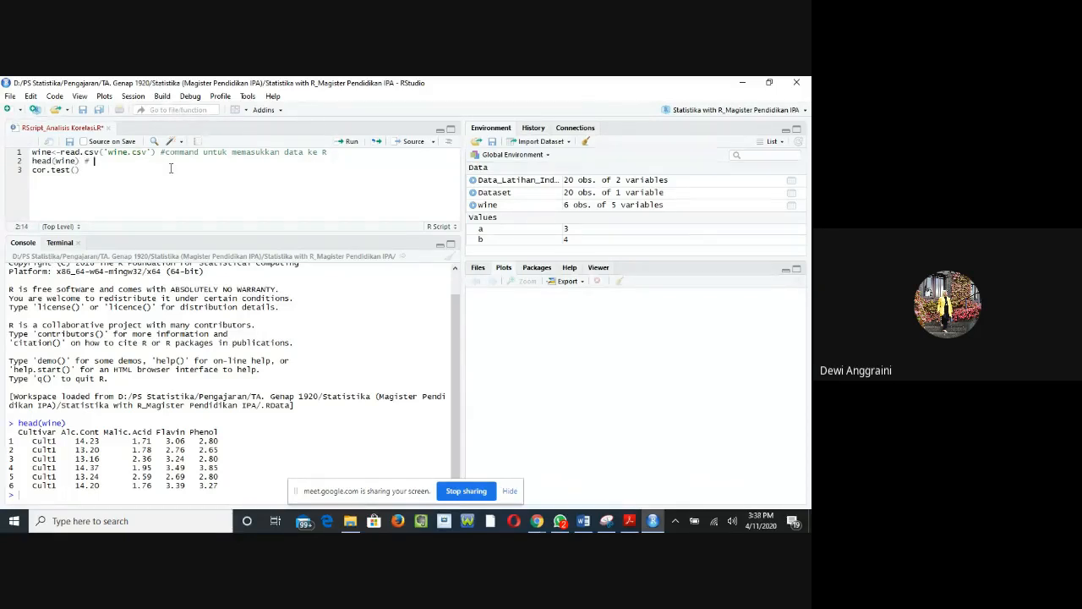
{"action": "key", "text": "BackSpace"}
{"action": "type", "text": "command"}
{"action": "type", "text": "untuk"}
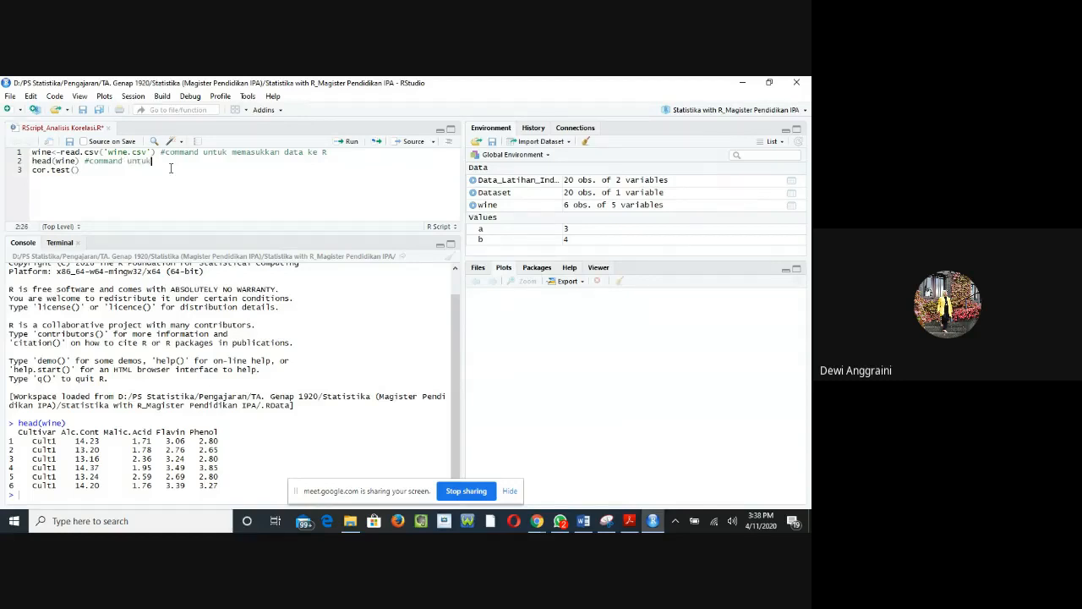
{"action": "type", "text": " mempca"}
{"action": "key", "text": "BackSpace"}
{"action": "key", "text": "BackSpace"}
{"action": "key", "text": "BackSpace"}
{"action": "type", "text": "baca k"}
{"action": "type", "text": "tau menampi"}
{"action": "type", "text": "kan d"}
{"action": "key", "text": "BackSpace"}
{"action": "key", "text": "BackSpace"}
{"action": "key", "text": "BackSpace"}
{"action": "key", "text": "BackSpace"}
{"action": "key", "text": "BackSpace"}
{"action": "type", "text": "lkan data"}
Step: Annotate the cor.test() line with the comment "#command untuk menghitung koefisien korelasi"
{"action": "left_click", "coordinate": [100, 170]}
{"action": "type", "text": "#command "}
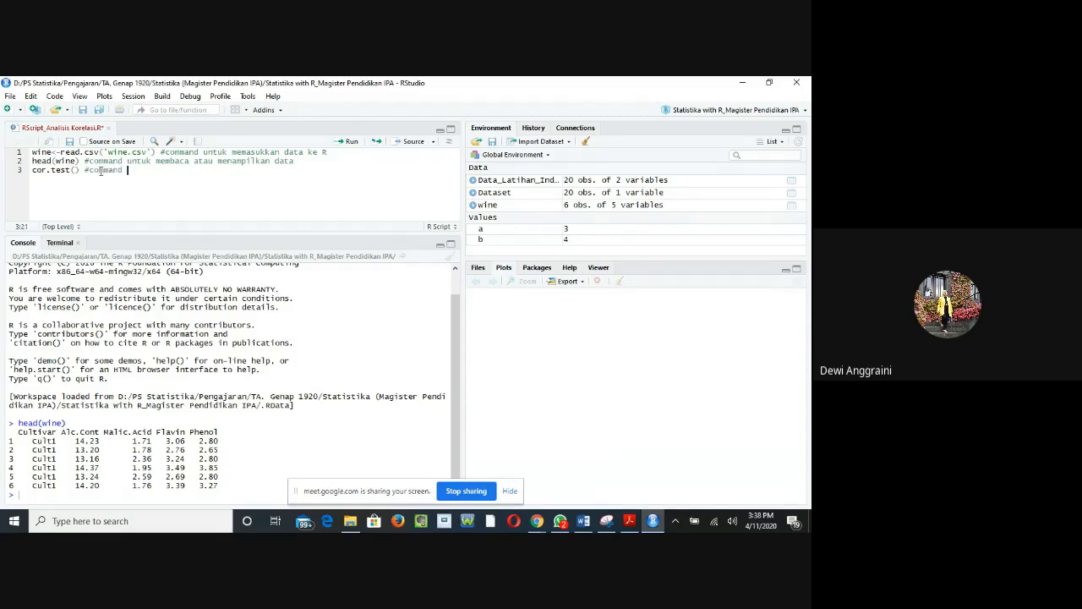
{"action": "type", "text": "untuk menghitung koefiisien korelasi"}
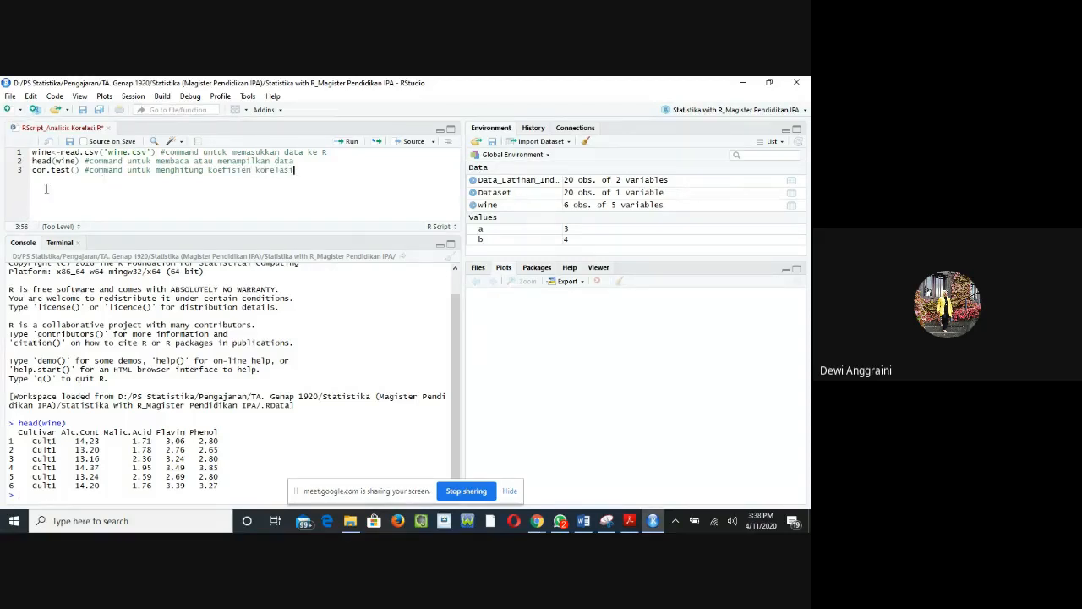
Step: Fill in the cor.test call with the arguments wine$Flavin,wine$Phenol
{"action": "left_click", "coordinate": [75, 171]}
{"action": "type", "text": "wine"}
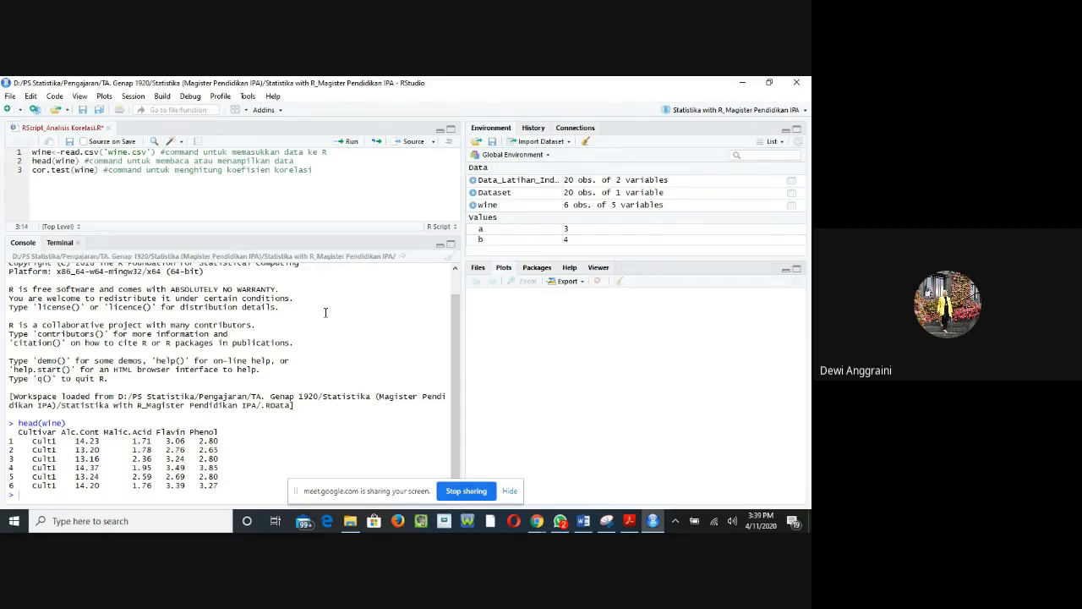
{"action": "type", "text": "$Flavin"}
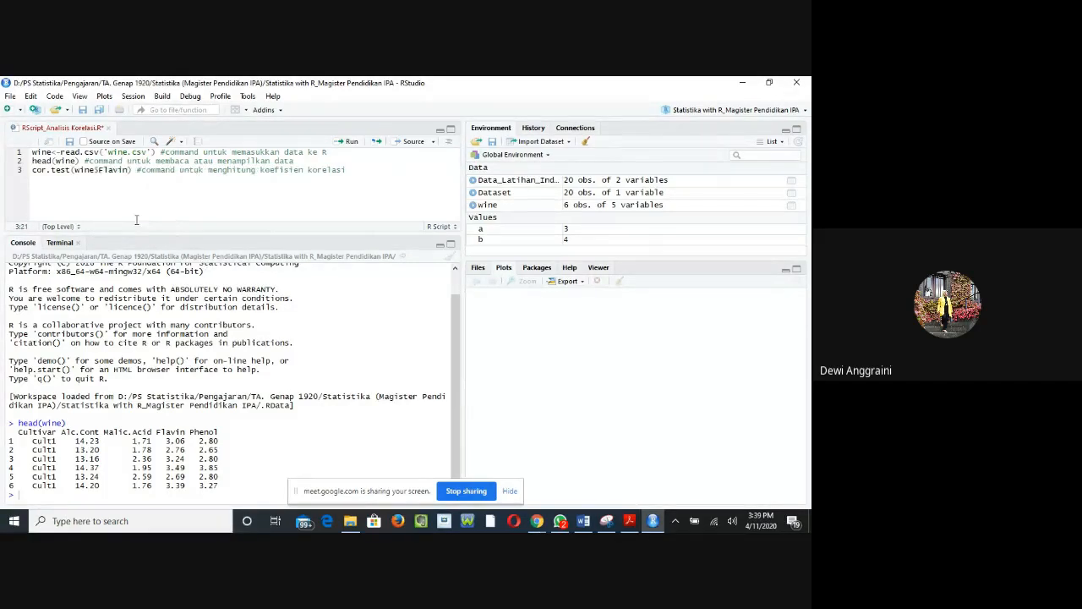
{"action": "type", "text": ",wine"}
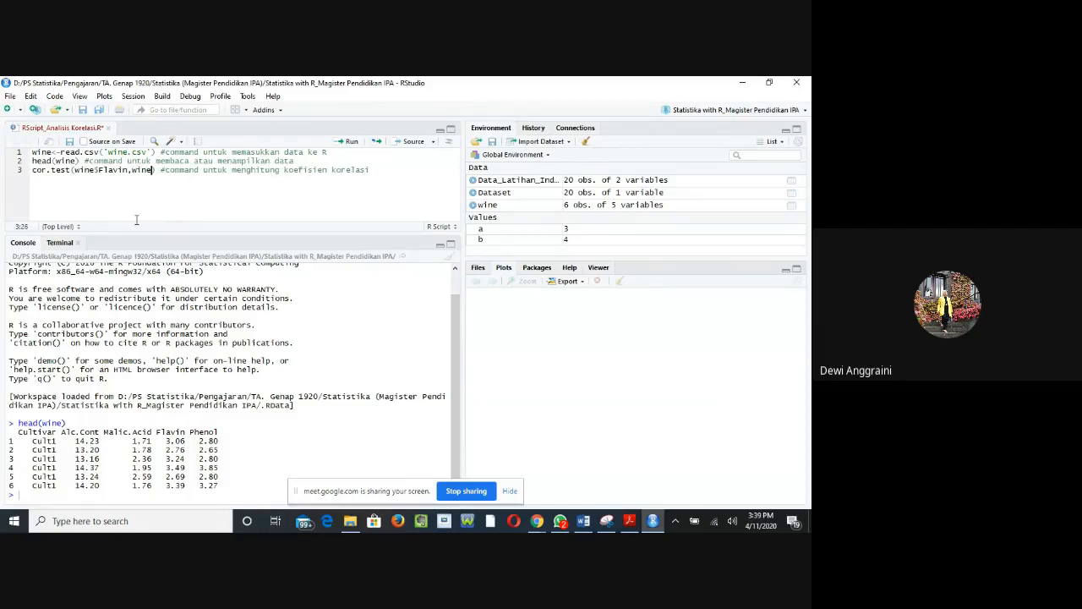
{"action": "type", "text": "$"}
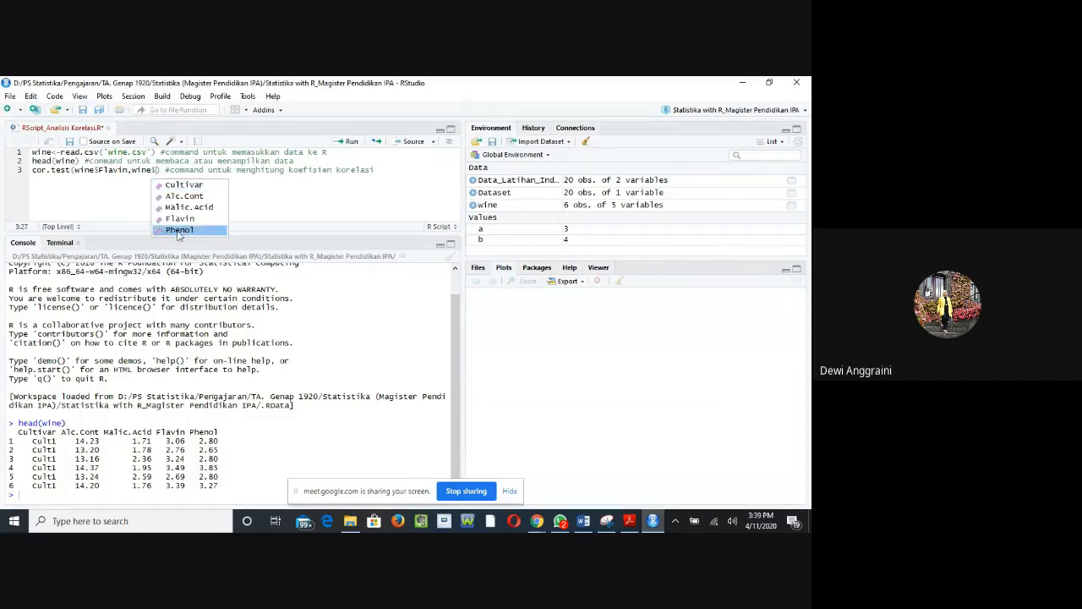
{"action": "left_click", "coordinate": [179, 230]}
{"action": "left_click", "coordinate": [188, 169]}
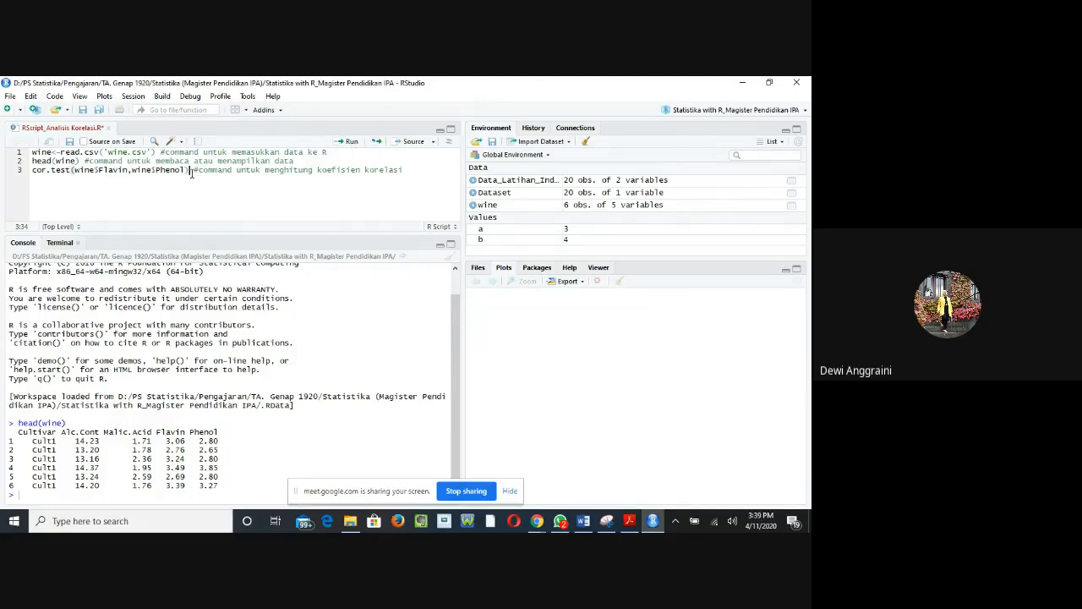
Step: Run the Flavin and Phenol cor.test line and highlight the correlation coefficient and p-value in its output
{"action": "left_click", "coordinate": [345, 142]}
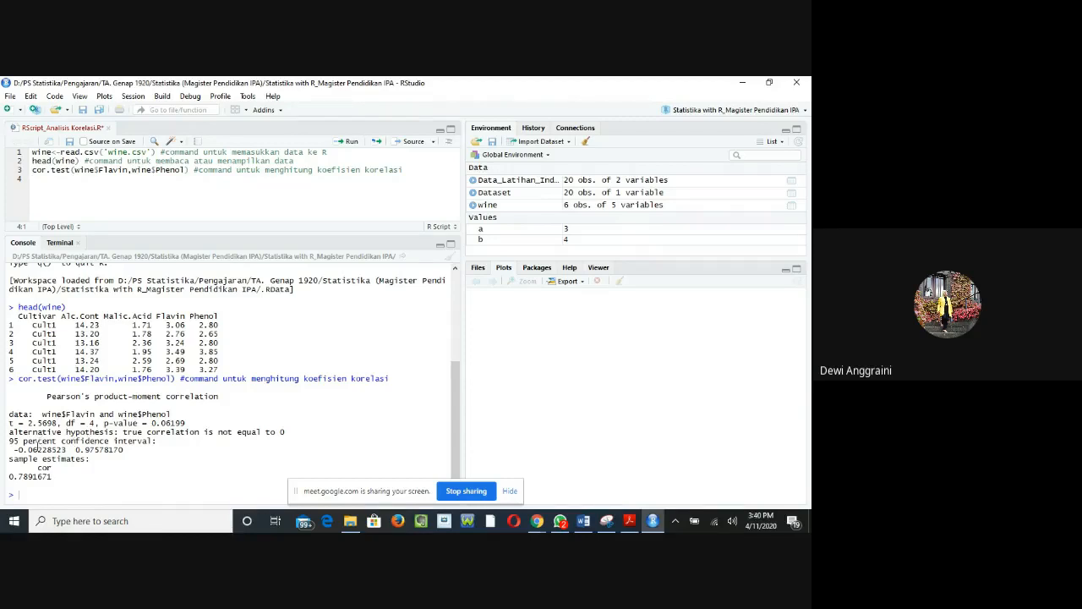
{"action": "left_click_drag", "start_coordinate": [9, 477], "coordinate": [53, 477]}
{"action": "left_click", "coordinate": [48, 478]}
{"action": "double_click", "coordinate": [42, 468]}
{"action": "left_click_drag", "start_coordinate": [9, 477], "coordinate": [56, 477]}
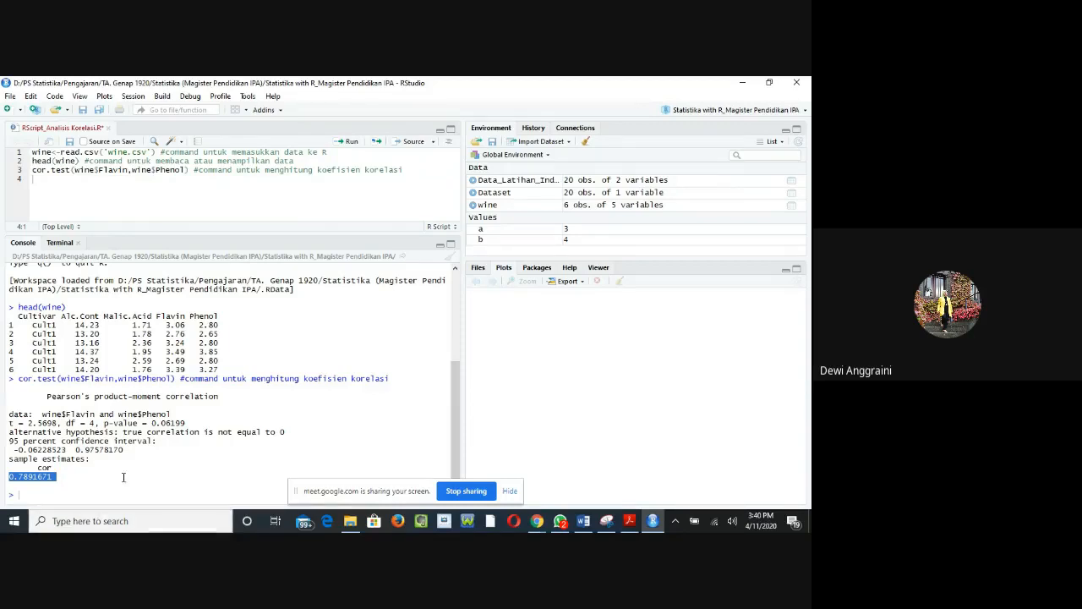
{"action": "left_click", "coordinate": [121, 476]}
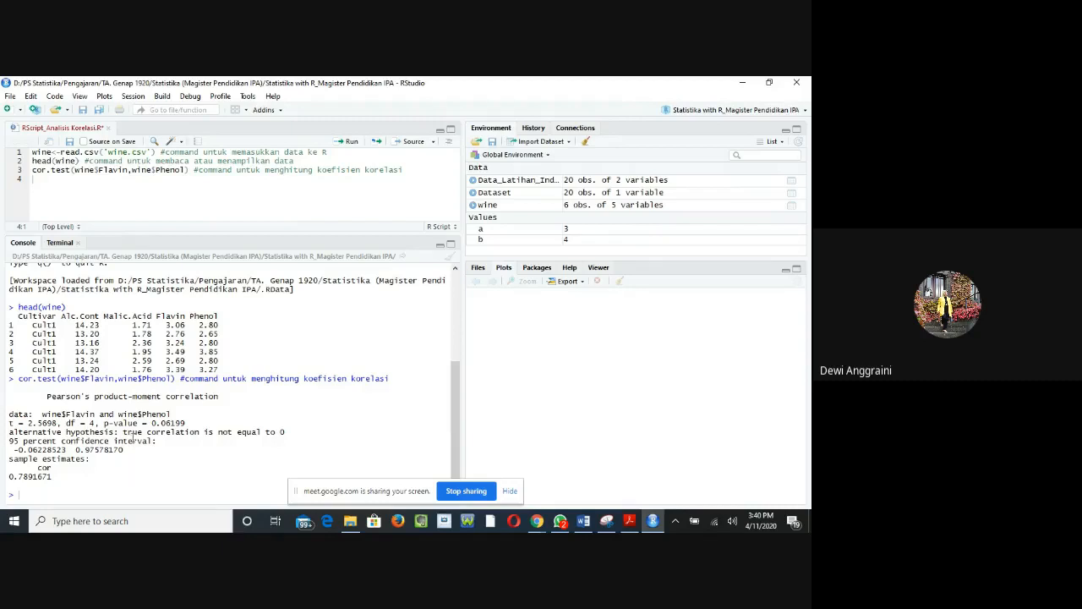
{"action": "left_click_drag", "start_coordinate": [104, 422], "coordinate": [186, 424]}
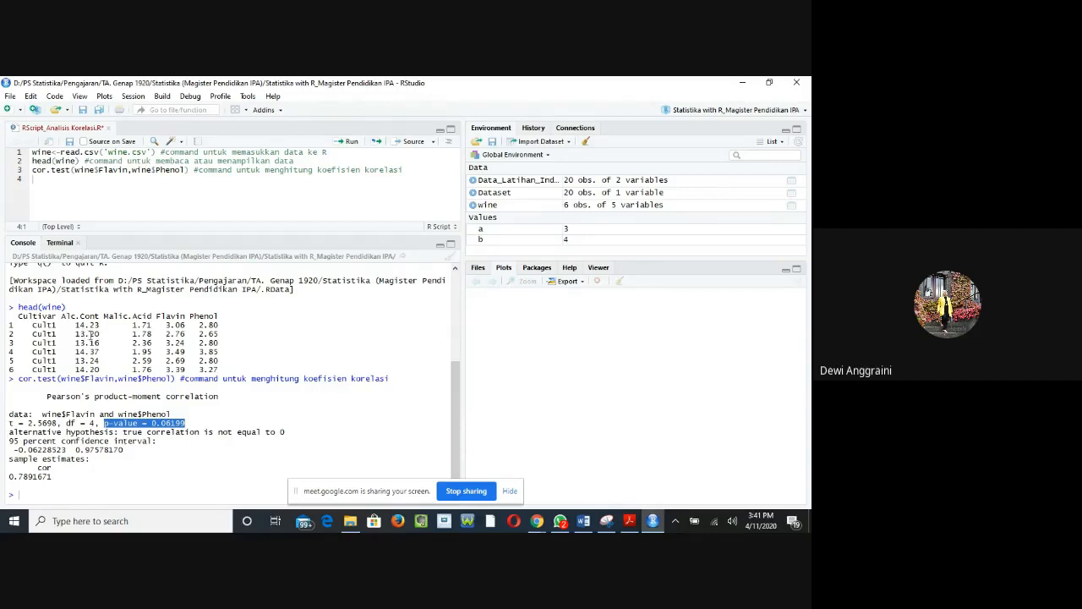
{"action": "left_click", "coordinate": [141, 342]}
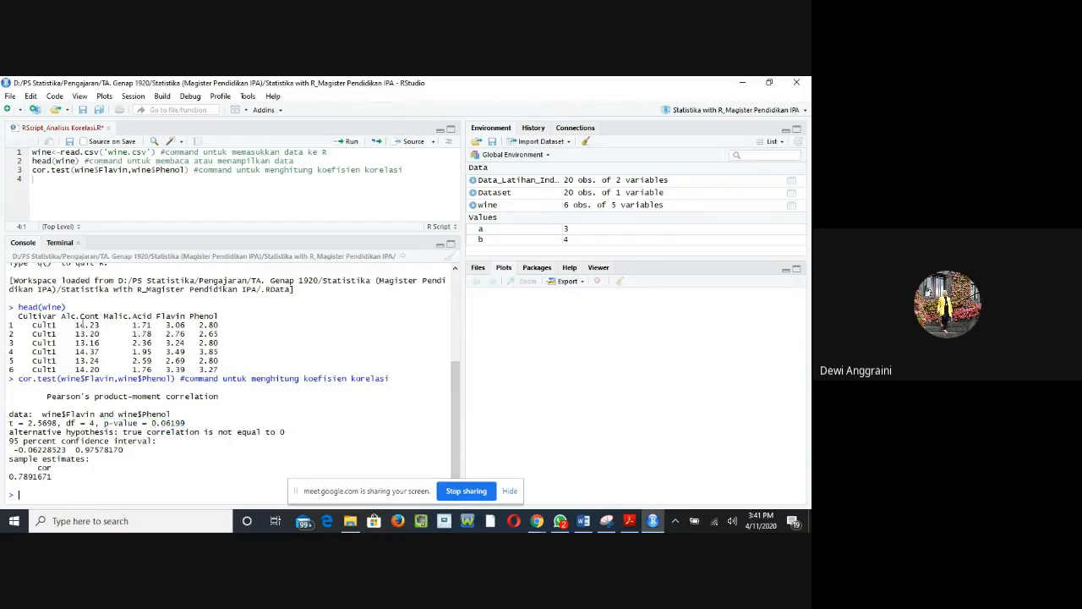
Step: Add cor.test(wine$Alc.Cont,wine$Malic.Acid) on line 4 of the script
{"action": "type", "text": "co"}
{"action": "left_click", "coordinate": [59, 183]}
{"action": "type", "text": "cor.te"}
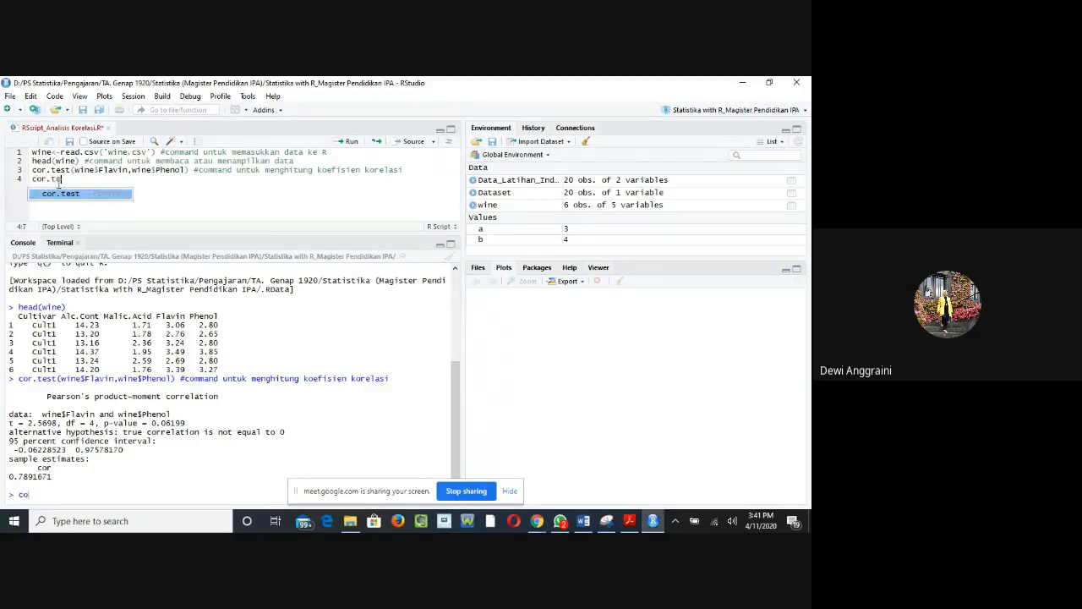
{"action": "left_click", "coordinate": [60, 193]}
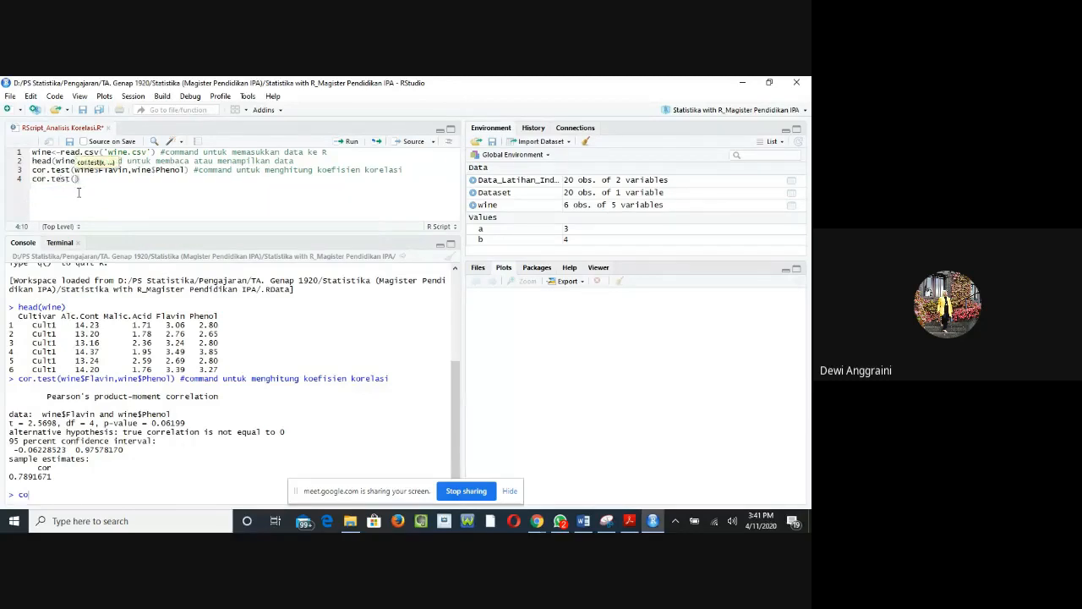
{"action": "type", "text": "wine$"}
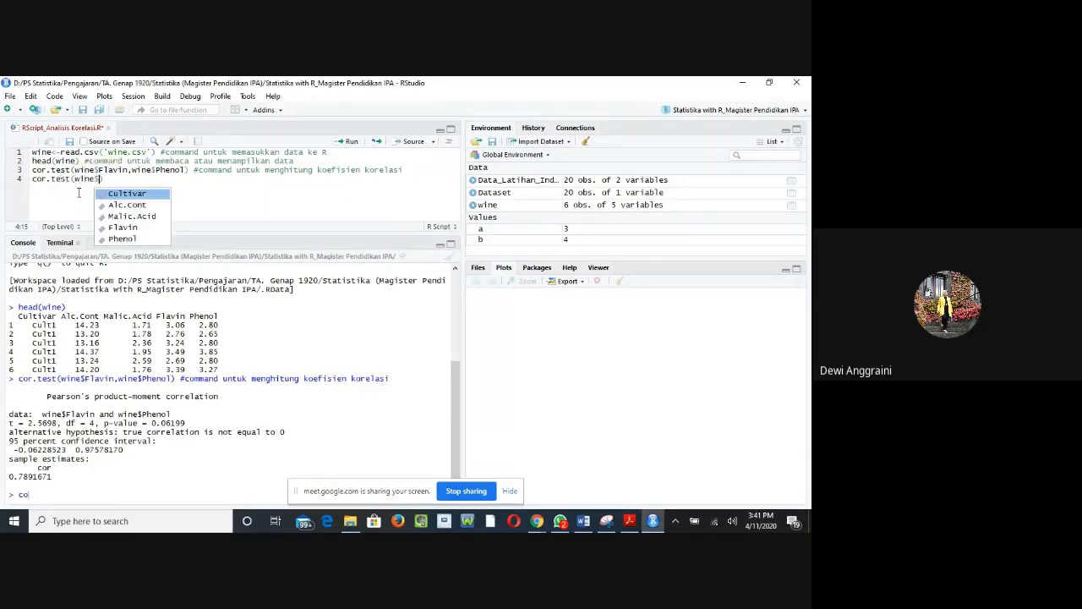
{"action": "left_click", "coordinate": [124, 206]}
{"action": "type", "text": ",win"}
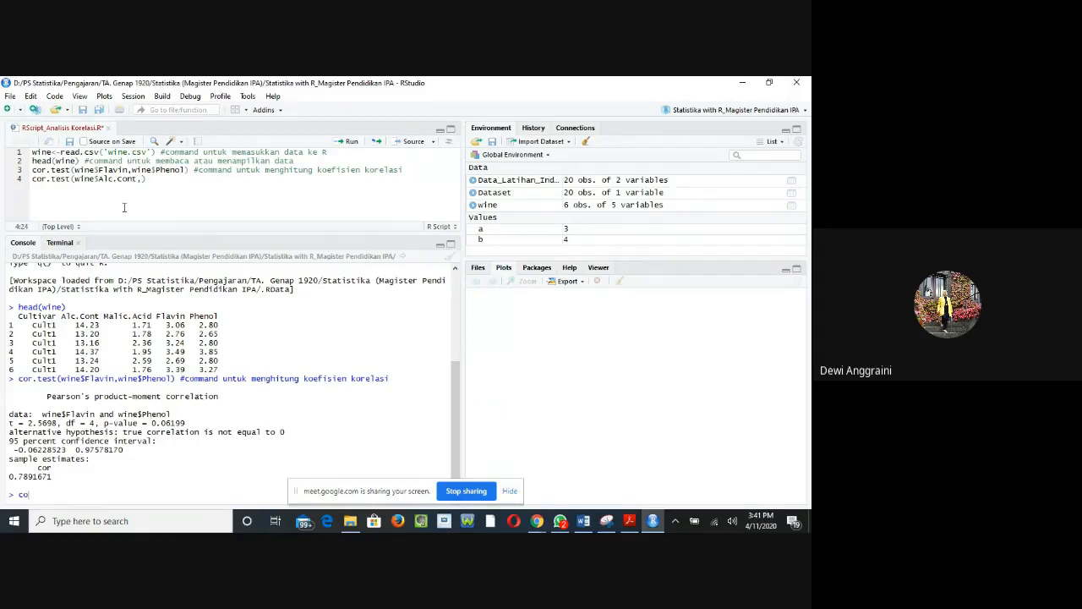
{"action": "type", "text": "e$"}
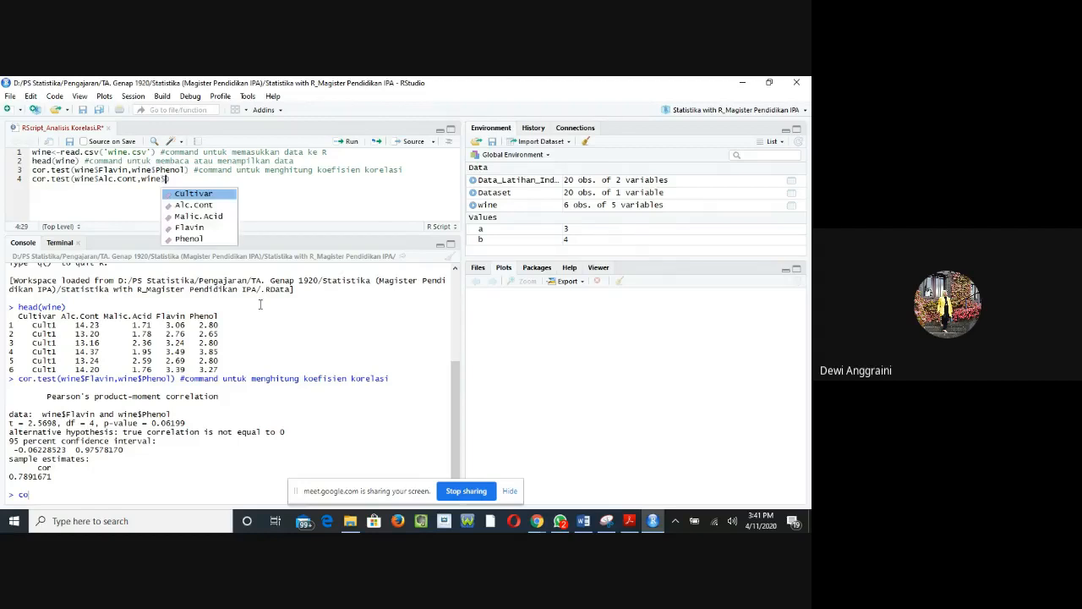
{"action": "left_click", "coordinate": [214, 218]}
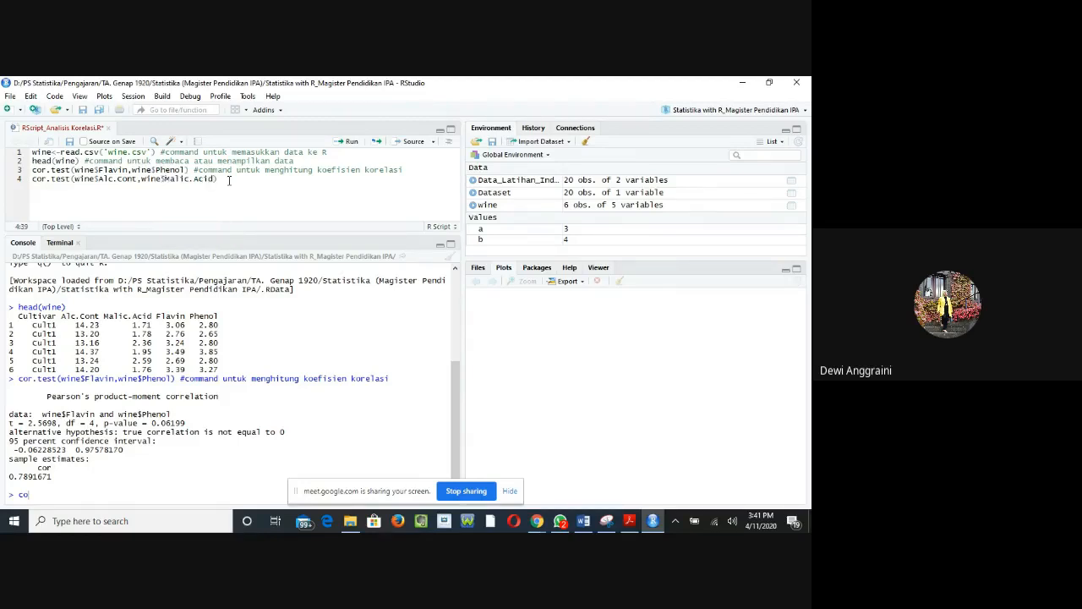
Step: Run the Alc.Cont and Malic.Acid correlation test and highlight the p-value in its output
{"action": "left_click", "coordinate": [229, 179]}
{"action": "left_click", "coordinate": [346, 144]}
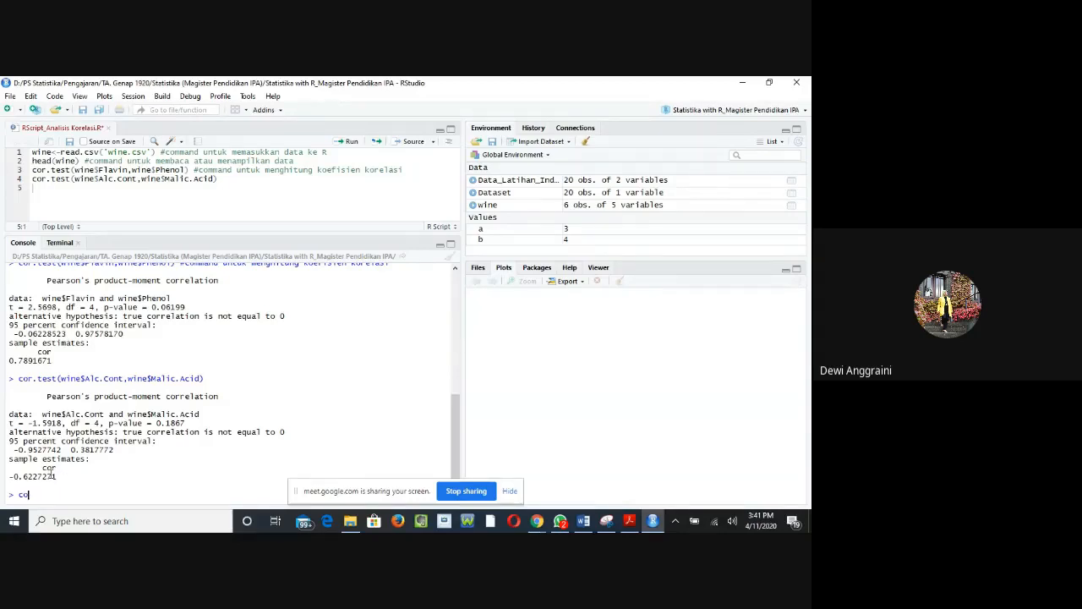
{"action": "left_click_drag", "start_coordinate": [156, 423], "coordinate": [188, 422]}
Step: Add cor.test(wine$Malic.Acid,wine$Phenol) on line 5 of the script
{"action": "type", "text": "coc"}
{"action": "left_click", "coordinate": [140, 188]}
{"action": "type", "text": "cor"}
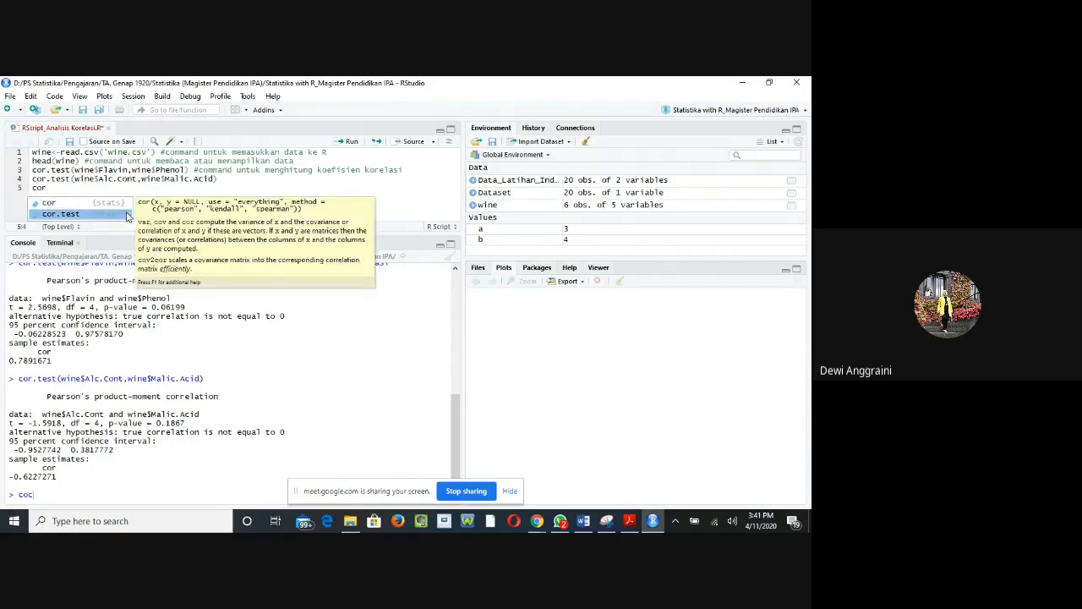
{"action": "double_click", "coordinate": [88, 214]}
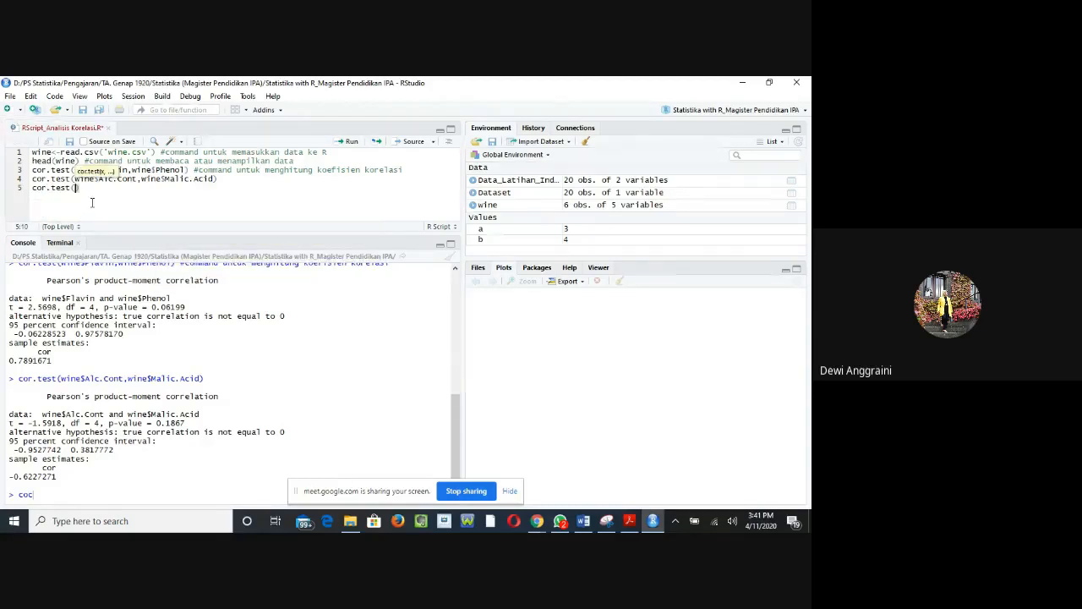
{"action": "type", "text": "wine$"}
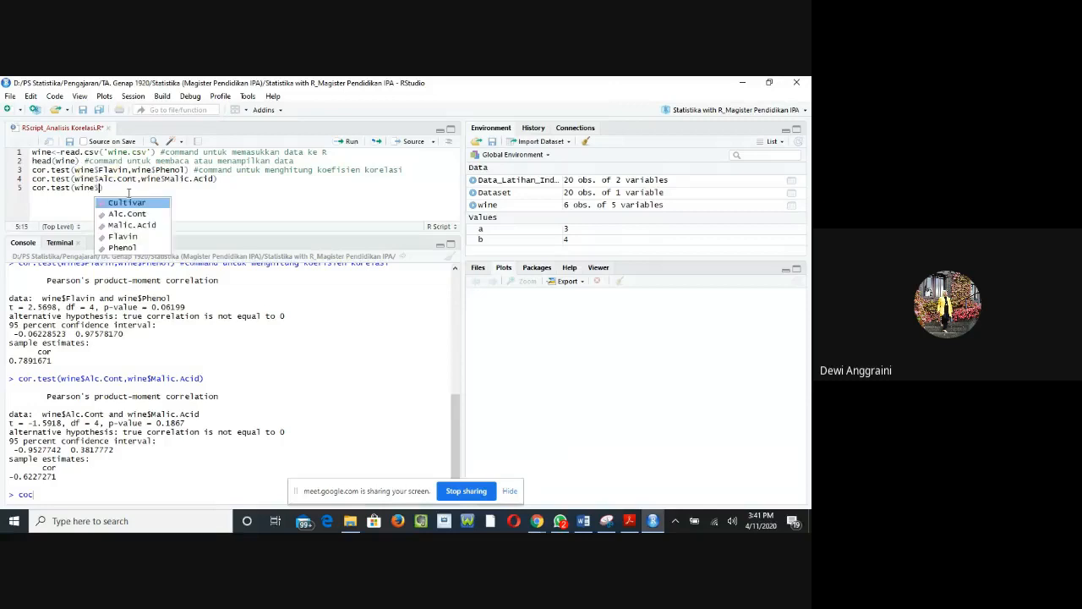
{"action": "left_click", "coordinate": [127, 225]}
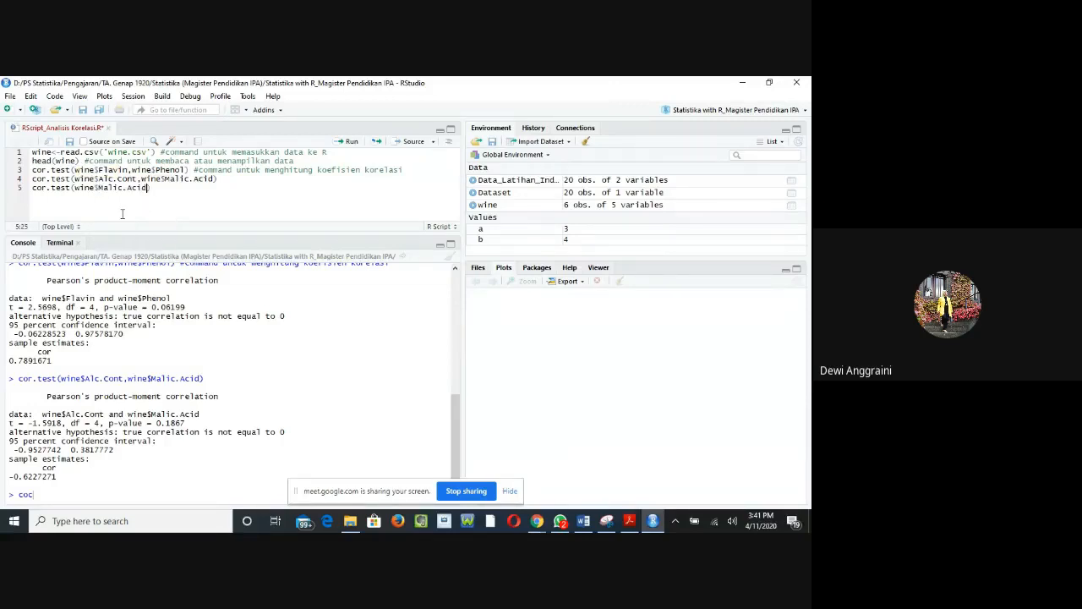
{"action": "type", "text": ",wine$"}
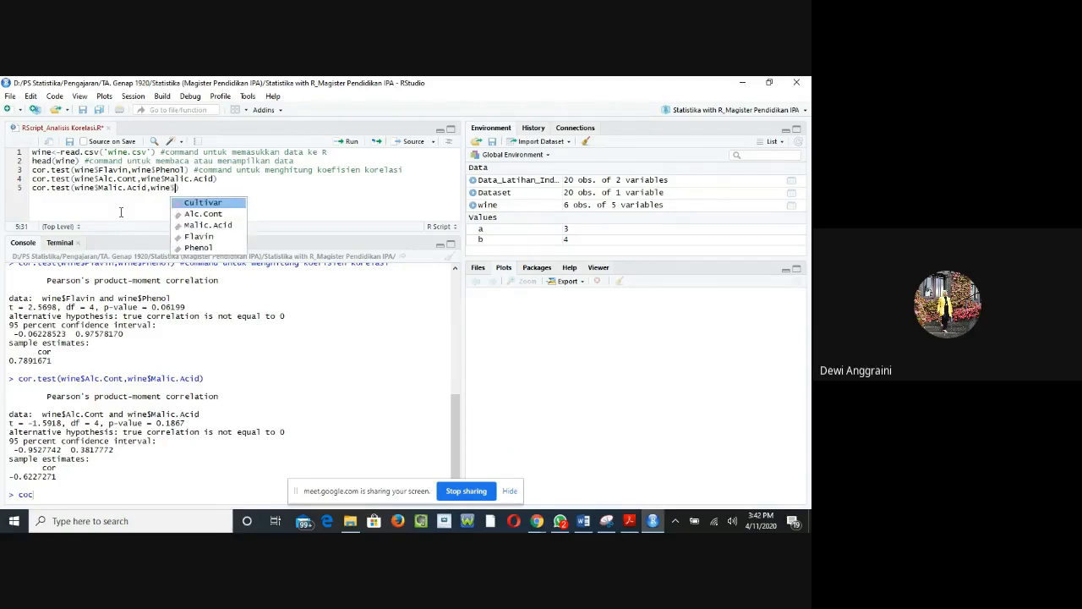
{"action": "left_click", "coordinate": [203, 247]}
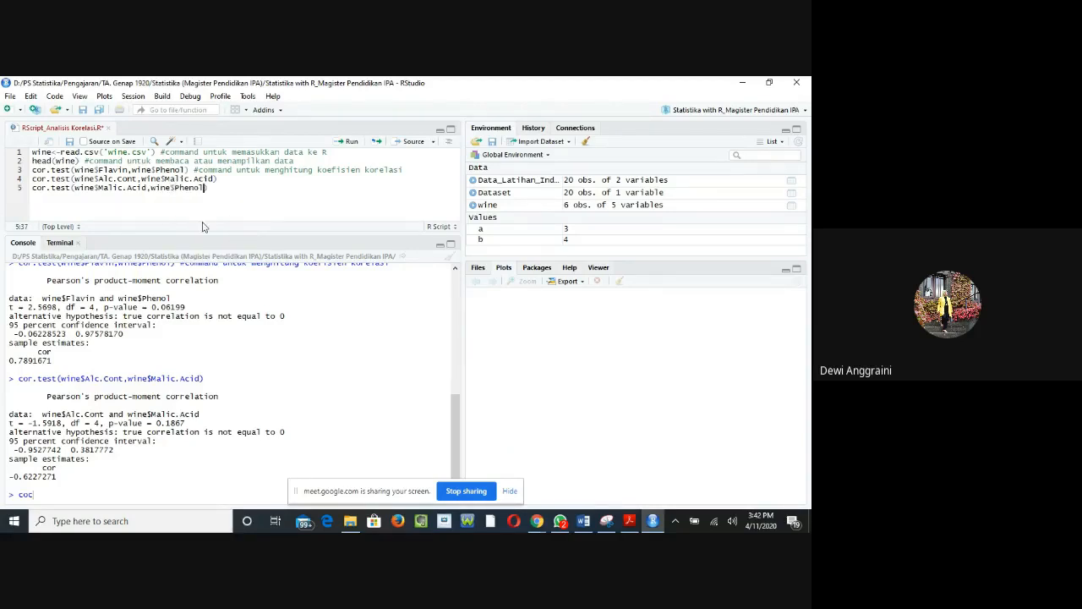
{"action": "type", "text": ")"}
Step: Run the Malic.Acid and Phenol correlation test and compare its p-value with the earlier test outputs
{"action": "left_click", "coordinate": [351, 142]}
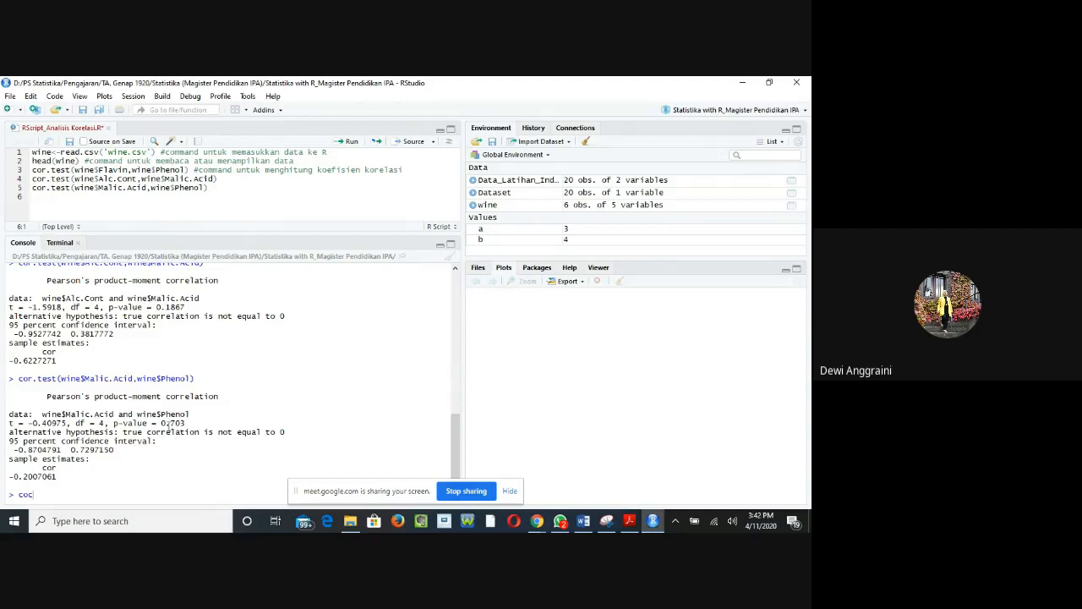
{"action": "left_click_drag", "start_coordinate": [163, 426], "coordinate": [197, 420]}
{"action": "left_click", "coordinate": [171, 424]}
{"action": "scroll", "coordinate": [176, 409], "scroll_direction": "up", "scroll_amount": 5}
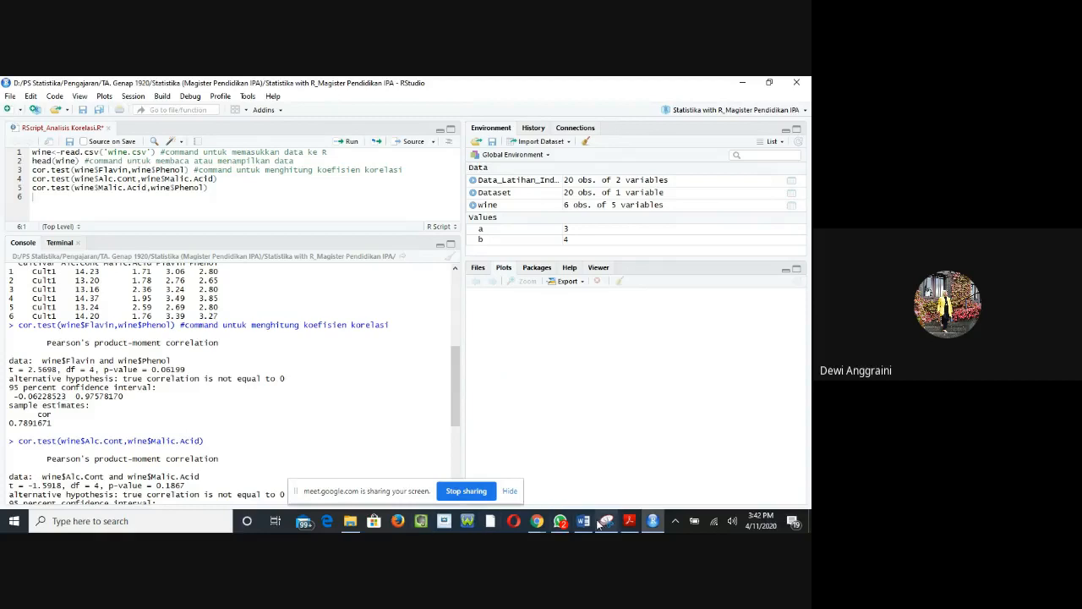
{"action": "mouse_move", "coordinate": [592, 526]}
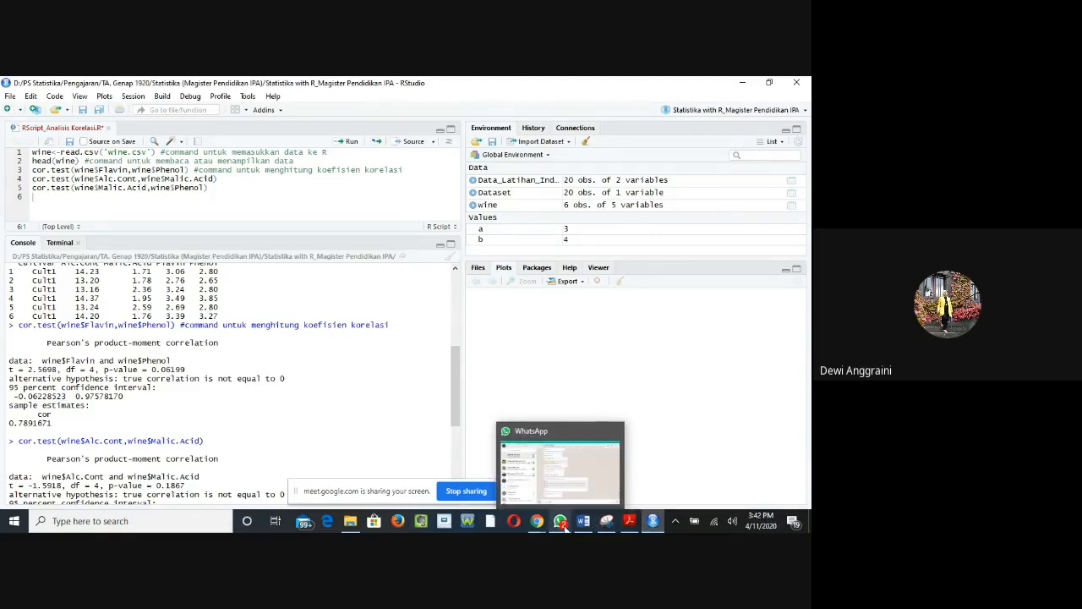
{"action": "mouse_move", "coordinate": [632, 522]}
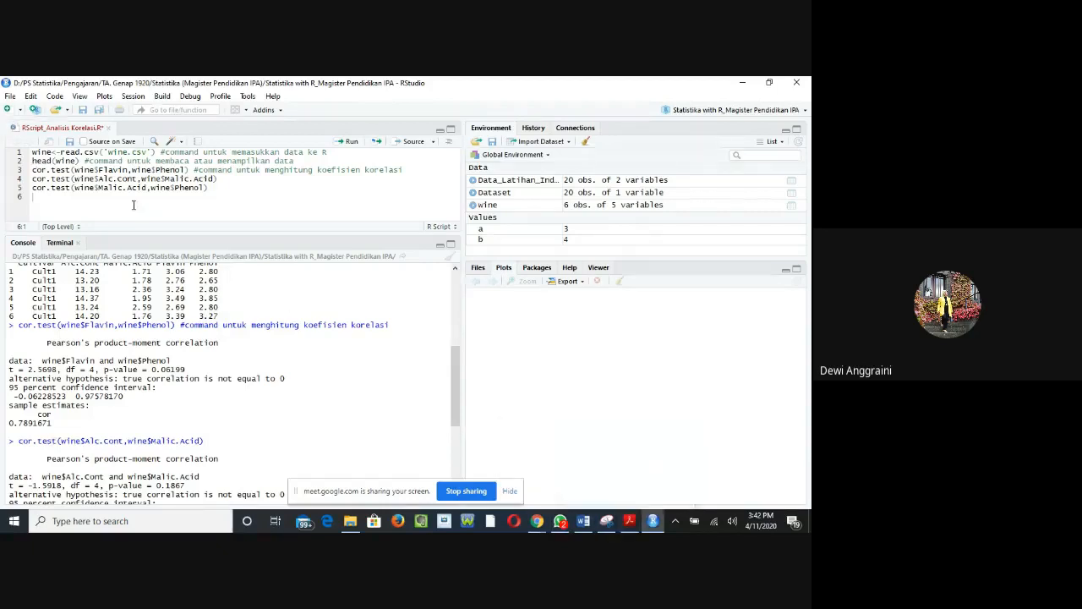
{"action": "type", "text": "coc"}
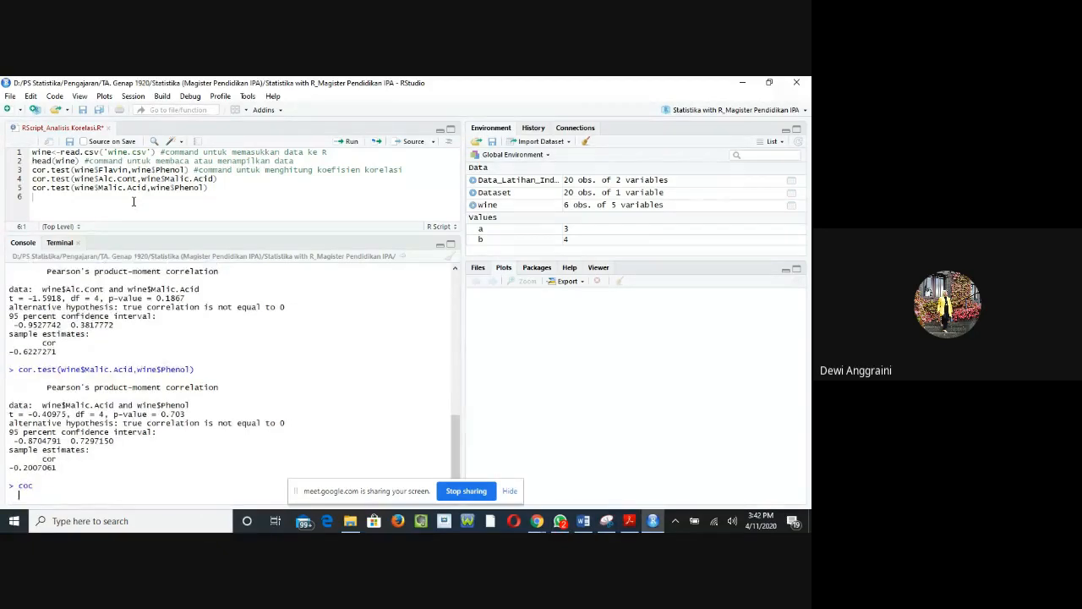
Step: Import the Excel workbook "Contoh_Perhitungan koefisien korelasi.xlsx" as a dataset with the default import options
{"action": "left_click", "coordinate": [570, 143]}
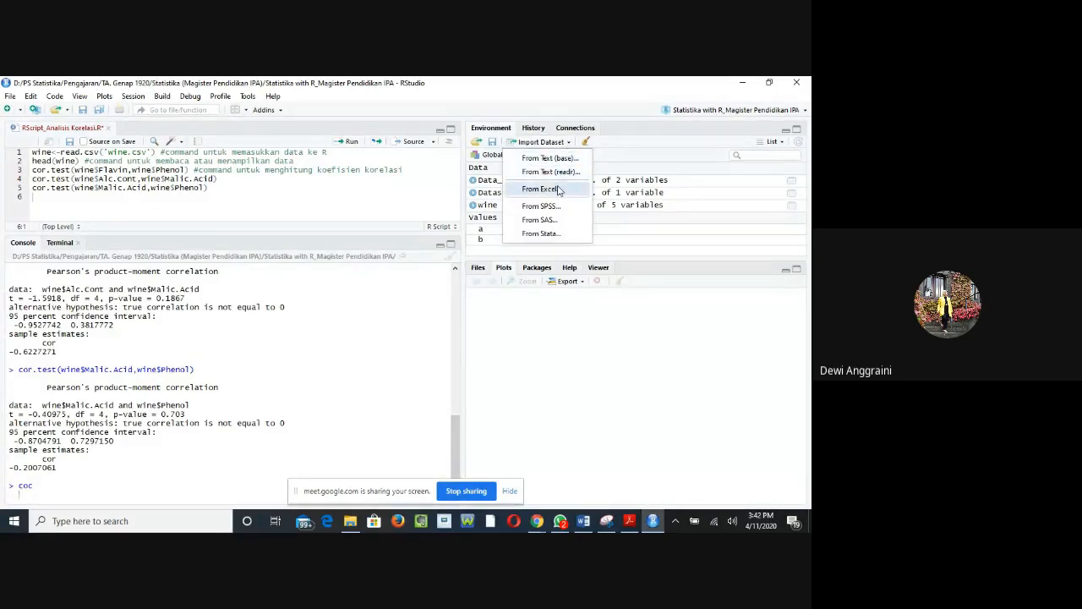
{"action": "left_click", "coordinate": [558, 190]}
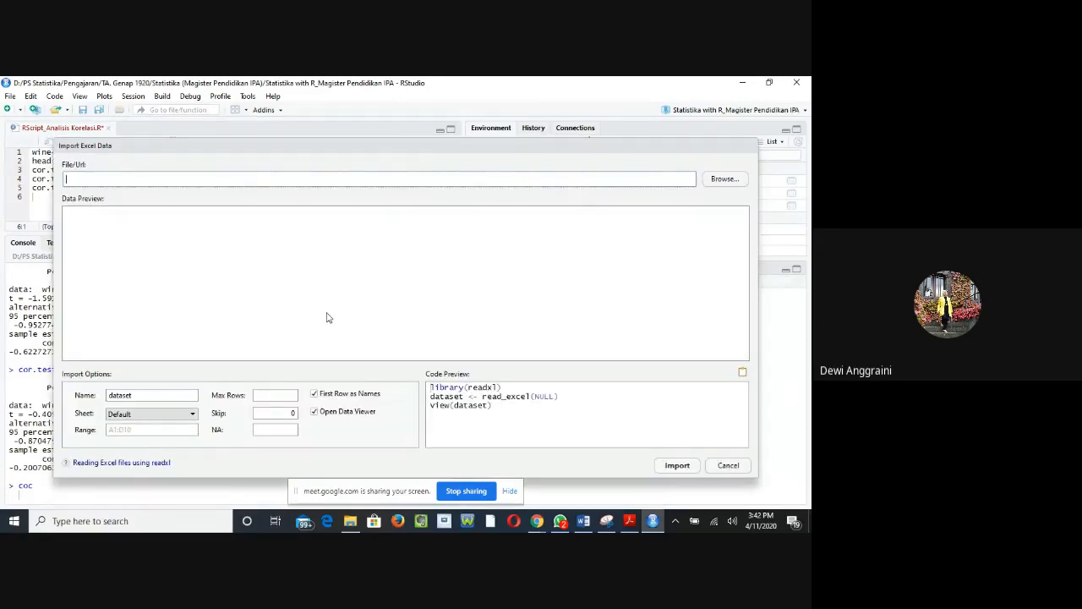
{"action": "left_click", "coordinate": [729, 180]}
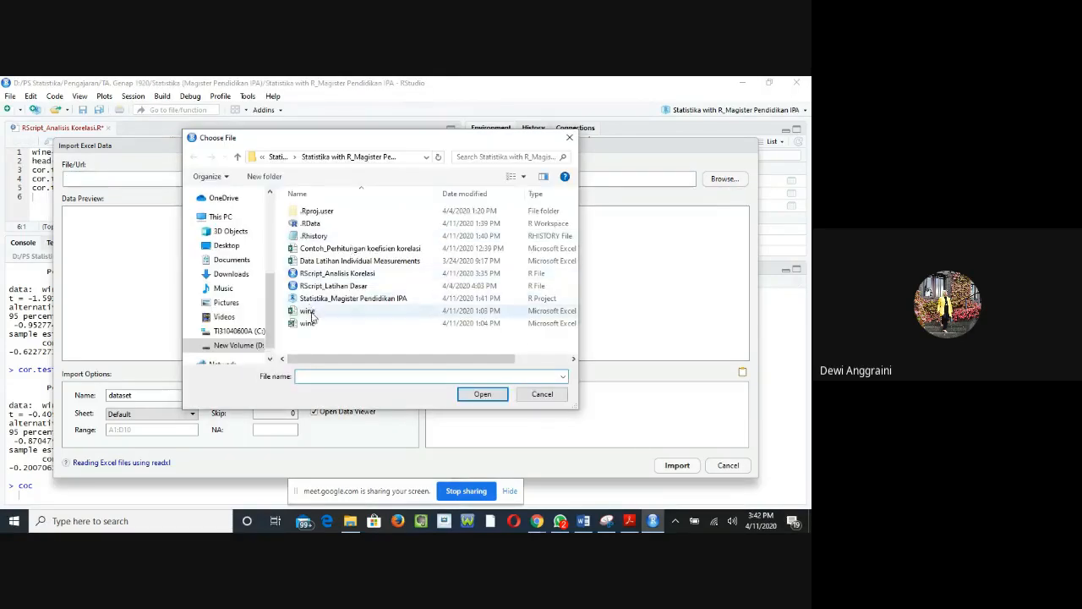
{"action": "left_click", "coordinate": [346, 250]}
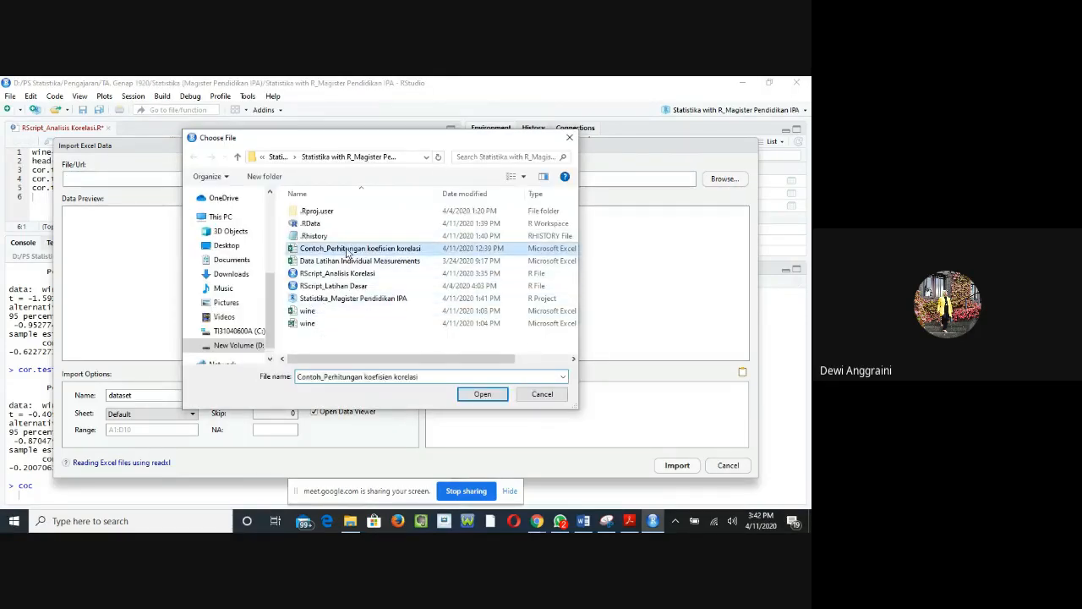
{"action": "double_click", "coordinate": [346, 251]}
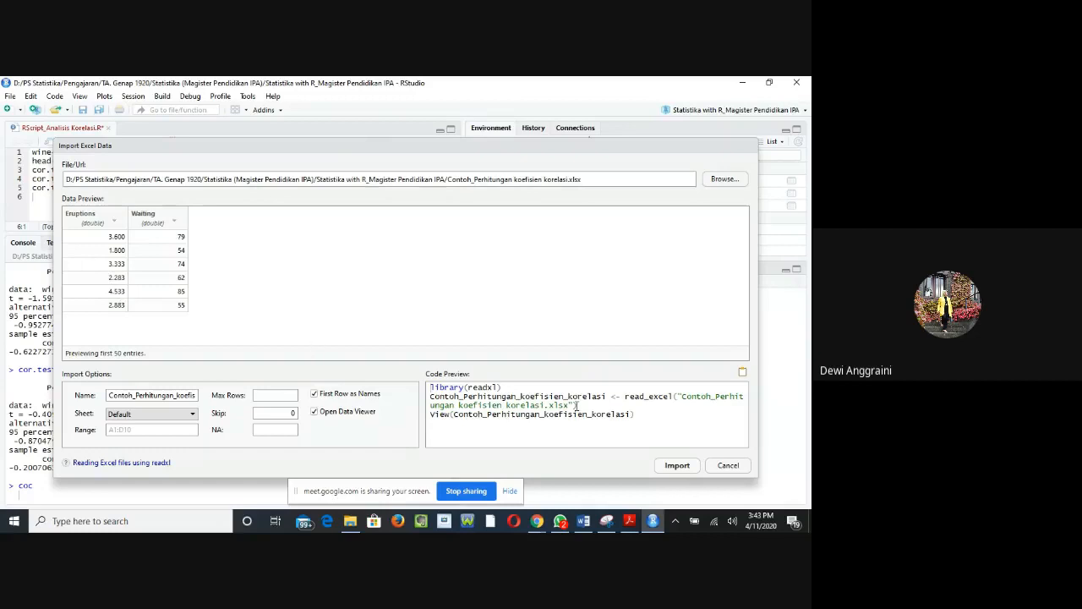
{"action": "left_click", "coordinate": [666, 467]}
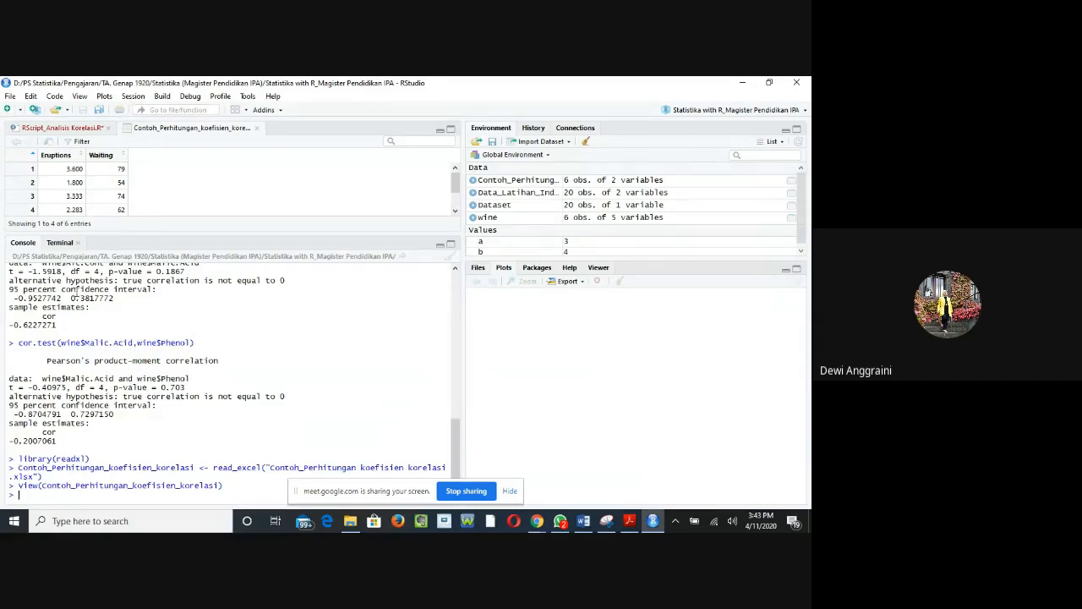
{"action": "left_click", "coordinate": [81, 129]}
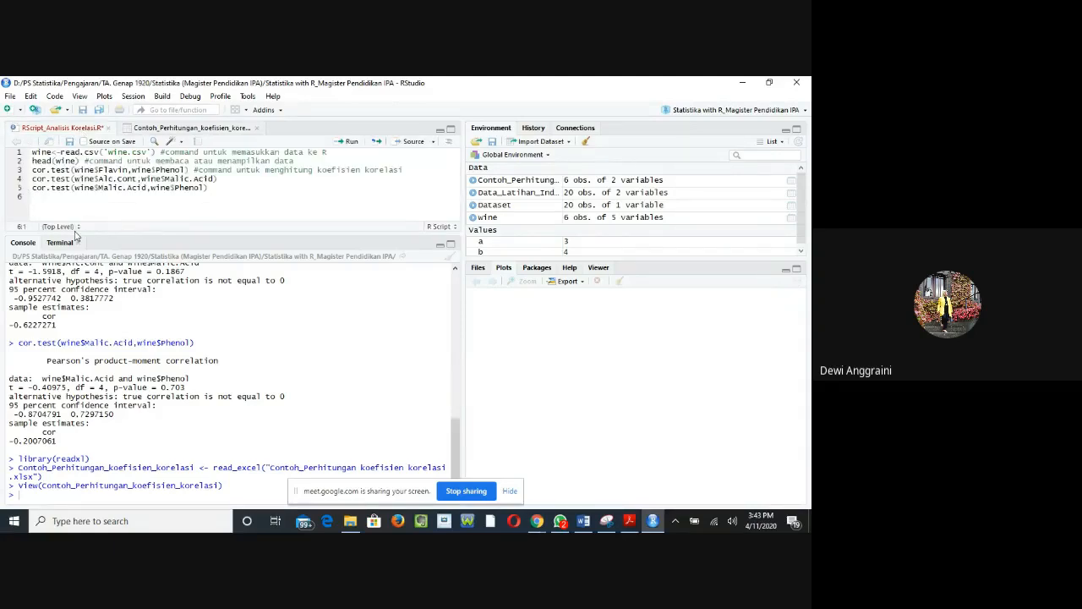
{"action": "type", "text": "library"}
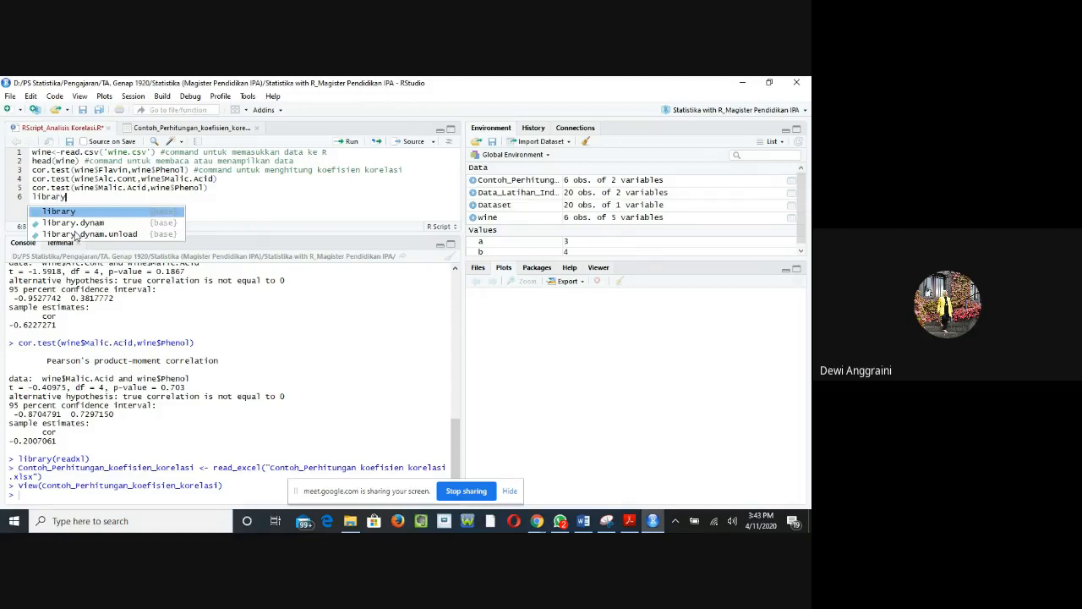
{"action": "type", "text": "("}
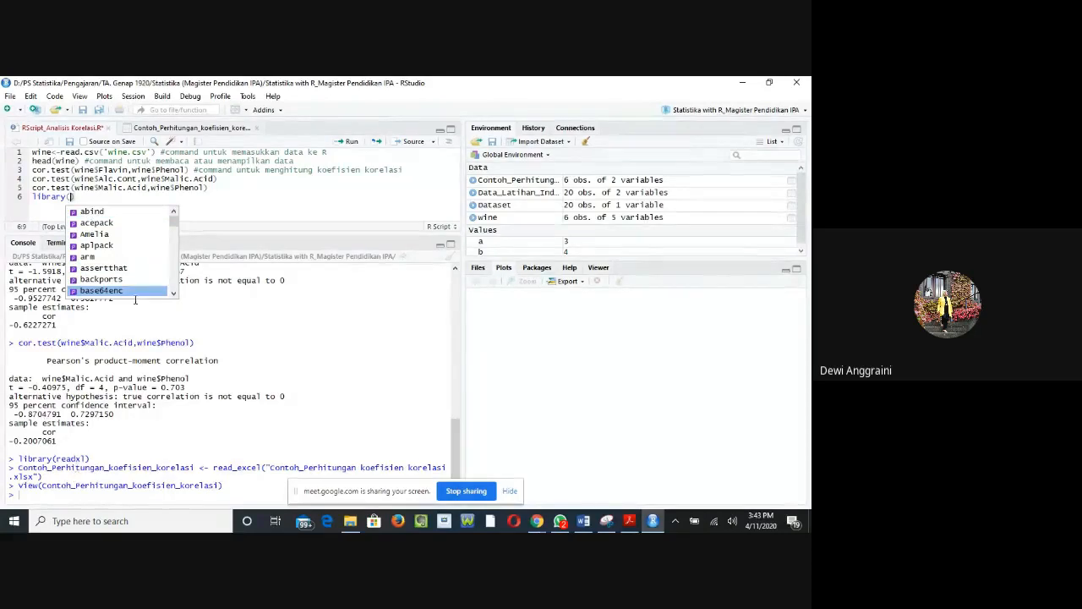
{"action": "left_click", "coordinate": [82, 196]}
{"action": "key", "text": "BackSpace"}
{"action": "key", "text": "BackSpace"}
{"action": "key", "text": "BackSpace"}
{"action": "key", "text": "BackSpace"}
{"action": "key", "text": "BackSpace"}
{"action": "key", "text": "BackSpace"}
{"action": "key", "text": "BackSpace"}
{"action": "key", "text": "BackSpace"}
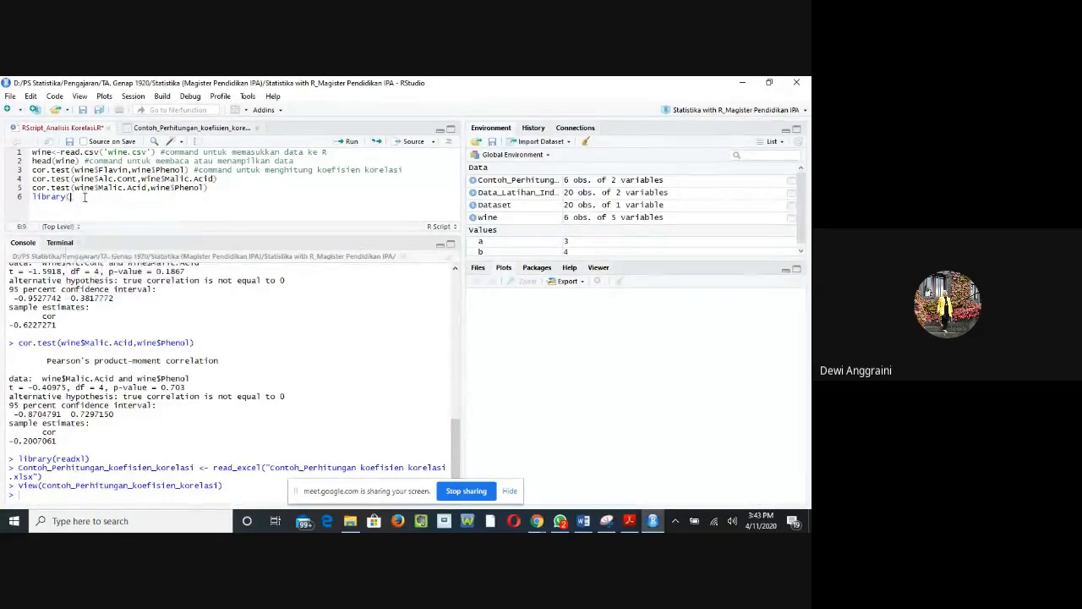
{"action": "key", "text": "BackSpace"}
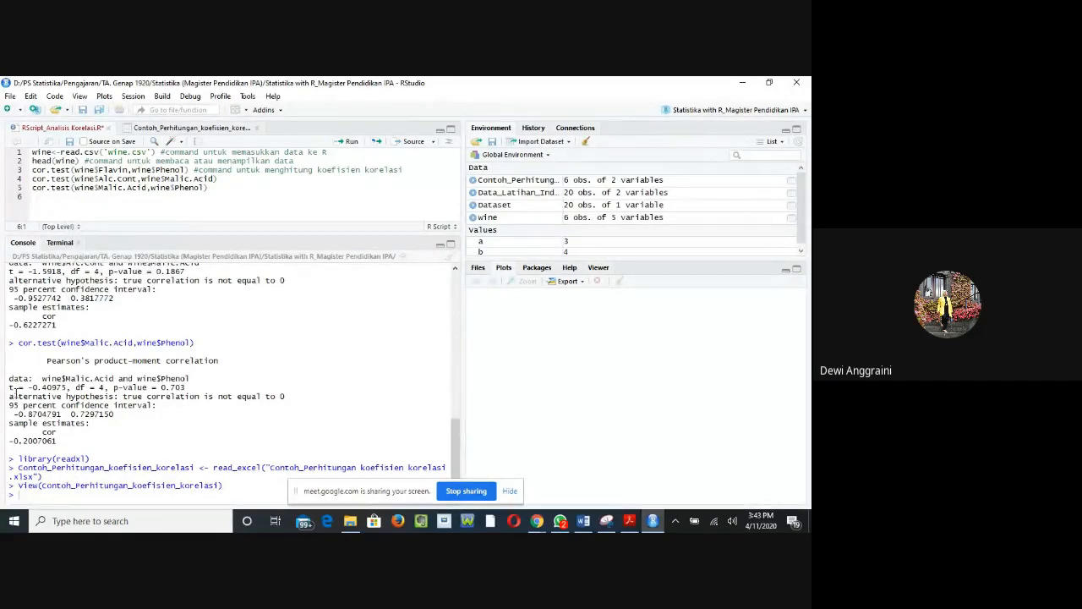
{"action": "left_click", "coordinate": [568, 143]}
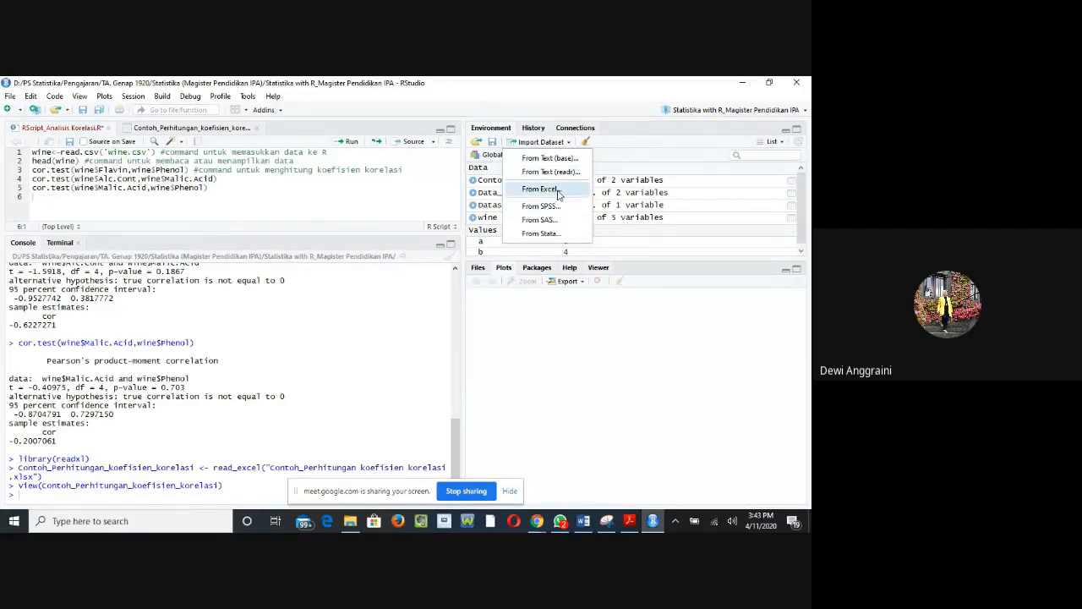
{"action": "left_click", "coordinate": [345, 331]}
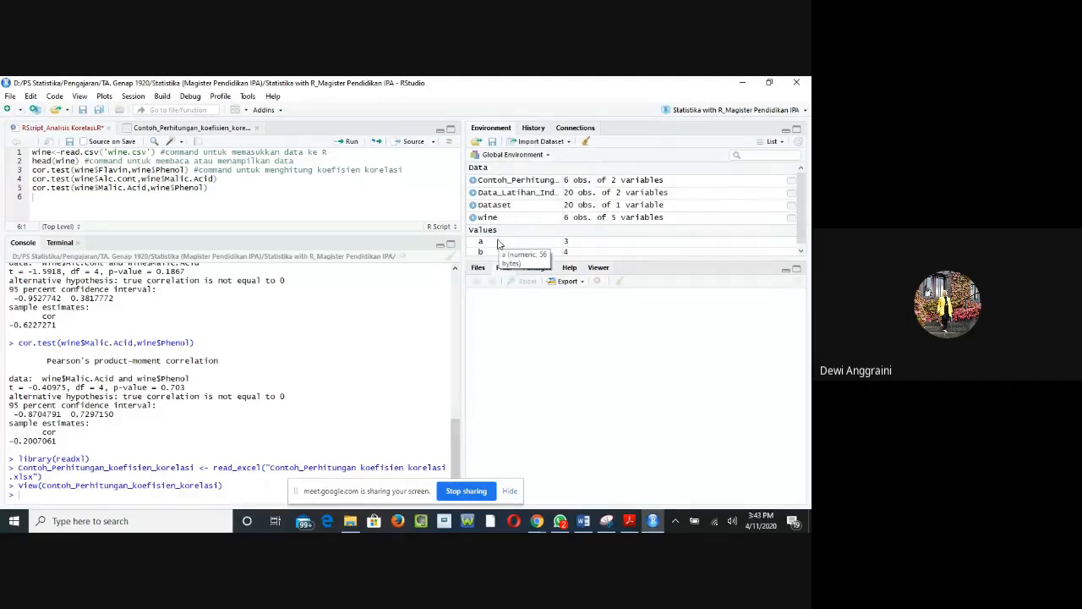
{"action": "left_click", "coordinate": [568, 142]}
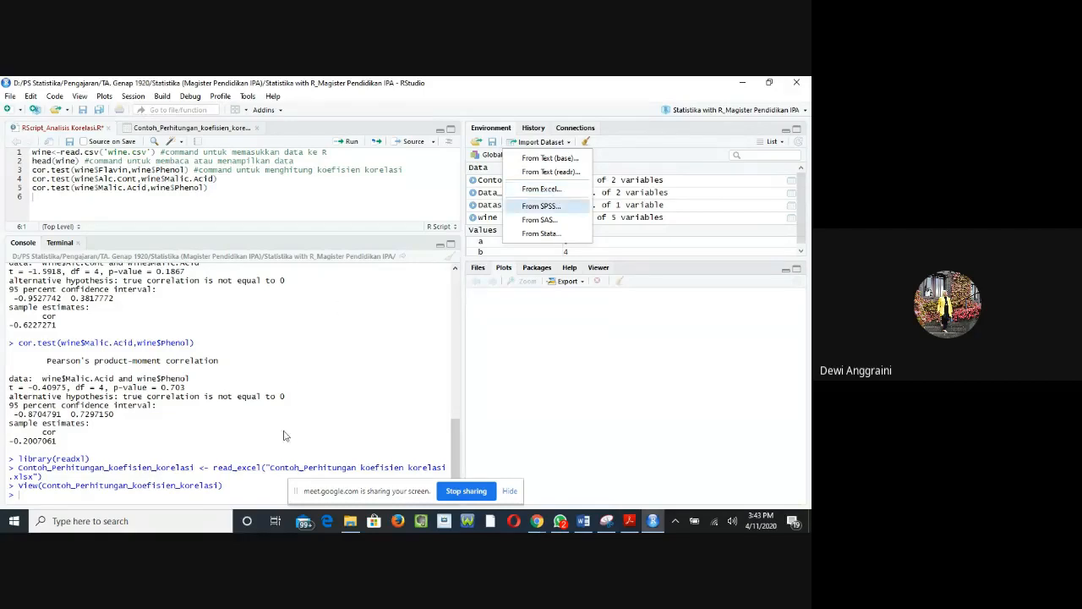
{"action": "left_click", "coordinate": [69, 457]}
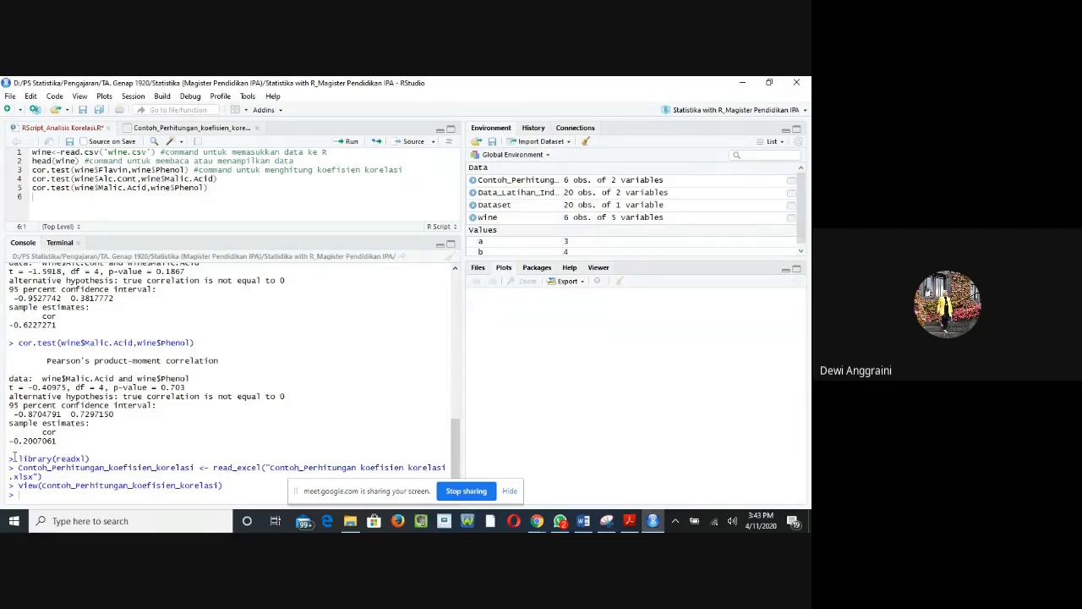
Step: Copy the library(readxl) command from the console output to line 7 of the correlation script
{"action": "left_click_drag", "start_coordinate": [17, 456], "coordinate": [93, 459]}
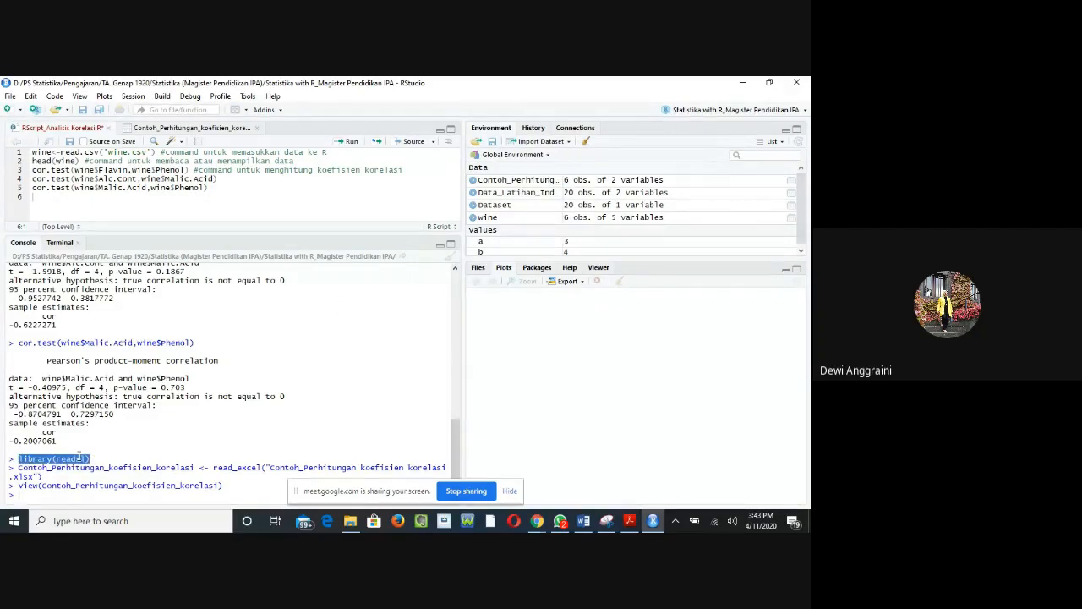
{"action": "right_click", "coordinate": [82, 457]}
{"action": "left_click", "coordinate": [100, 466]}
{"action": "left_click", "coordinate": [63, 197]}
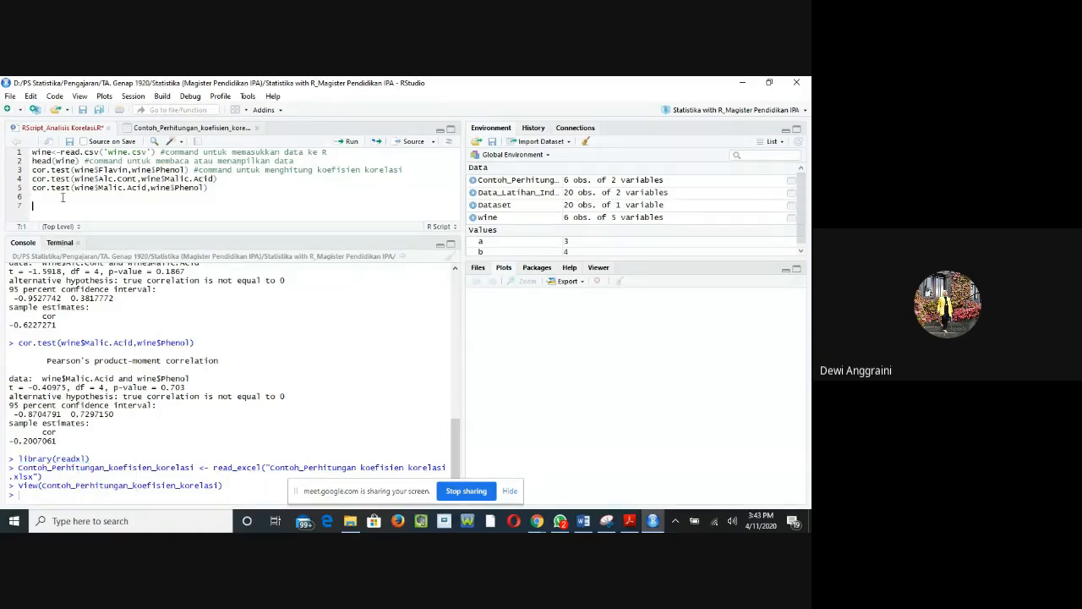
{"action": "right_click", "coordinate": [63, 205]}
{"action": "left_click", "coordinate": [102, 242]}
{"action": "key", "text": "Return"}
Step: Copy the console's read_excel and View commands for Contoh_Perhitungan_koefisien_korelasi into the script below library(readxl)
{"action": "left_click_drag", "start_coordinate": [18, 467], "coordinate": [231, 484]}
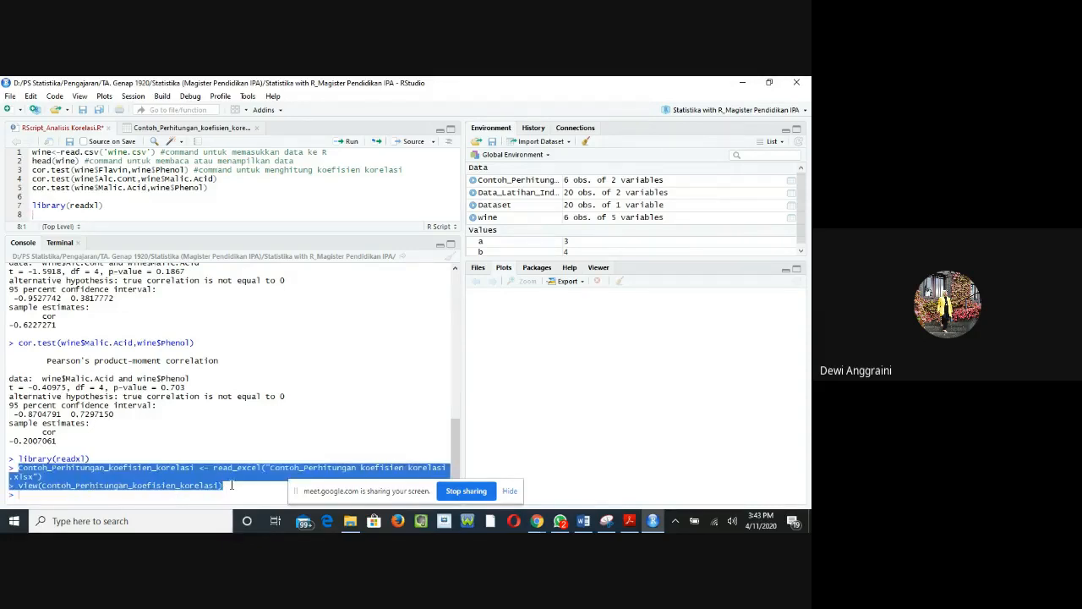
{"action": "right_click", "coordinate": [222, 463]}
{"action": "left_click", "coordinate": [222, 484]}
{"action": "left_click", "coordinate": [72, 213]}
{"action": "right_click", "coordinate": [71, 214]}
{"action": "left_click", "coordinate": [76, 225]}
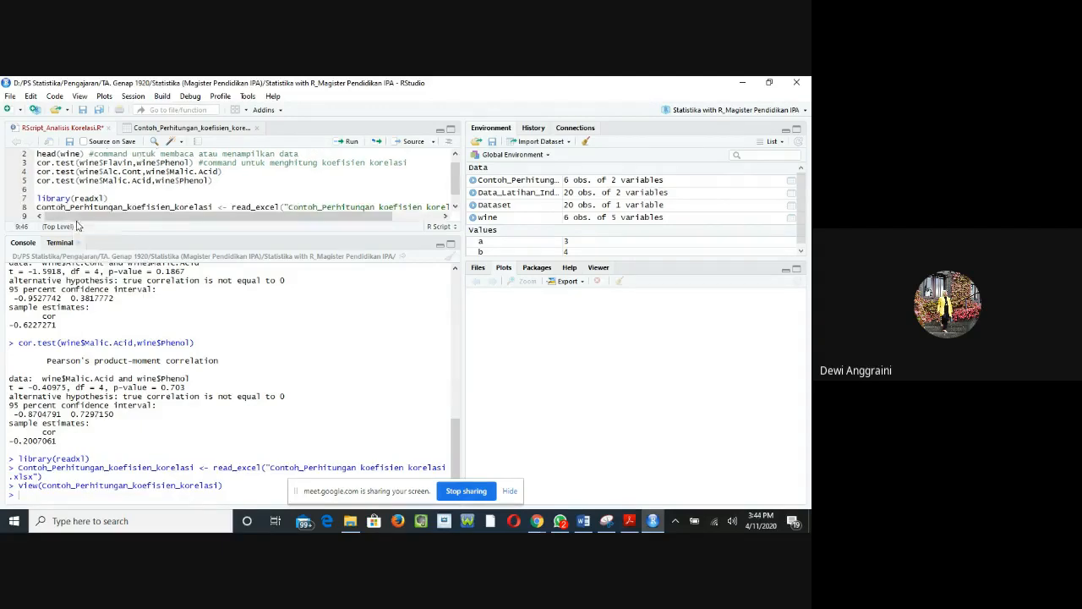
Step: Clean up the pasted import code so View(Contoh_Perhitungan_koefisien_korelasi) starts unindented on line 9, keeping the read_excel call properly closed on line 8
{"action": "left_click", "coordinate": [209, 208]}
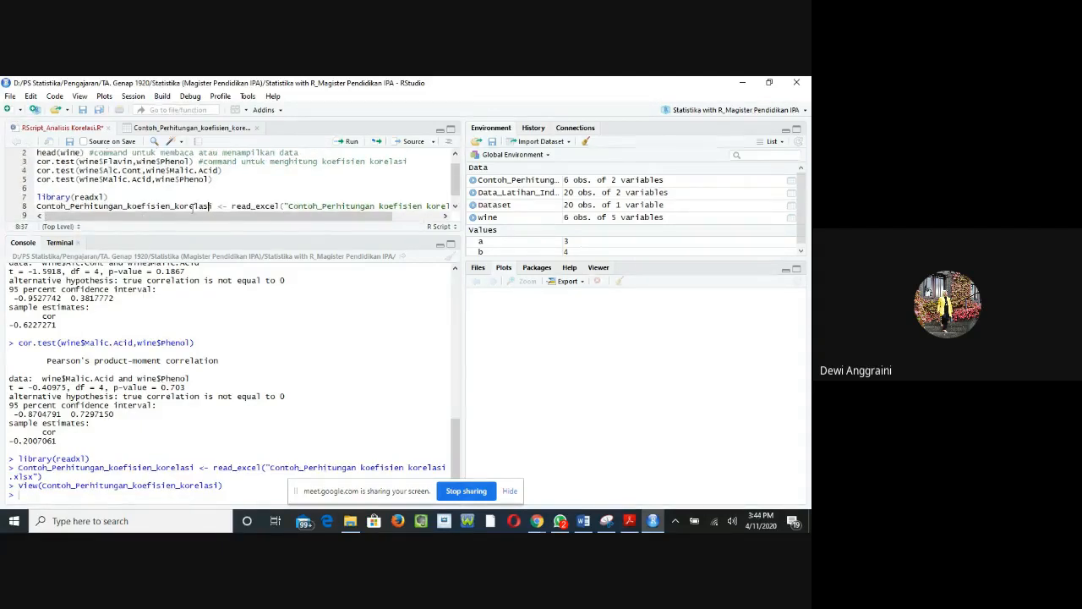
{"action": "scroll", "coordinate": [193, 209], "scroll_direction": "down", "scroll_amount": 1}
{"action": "left_click", "coordinate": [48, 207]}
{"action": "key", "text": "BackSpace"}
{"action": "key", "text": "BackSpace"}
{"action": "key", "text": "BackSpace"}
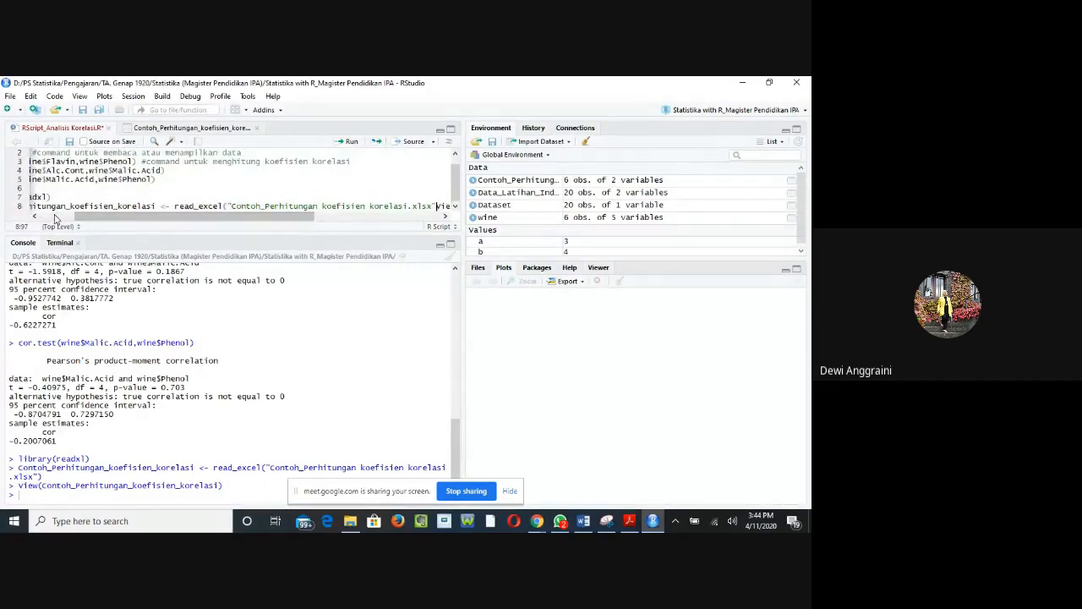
{"action": "key", "text": "Return"}
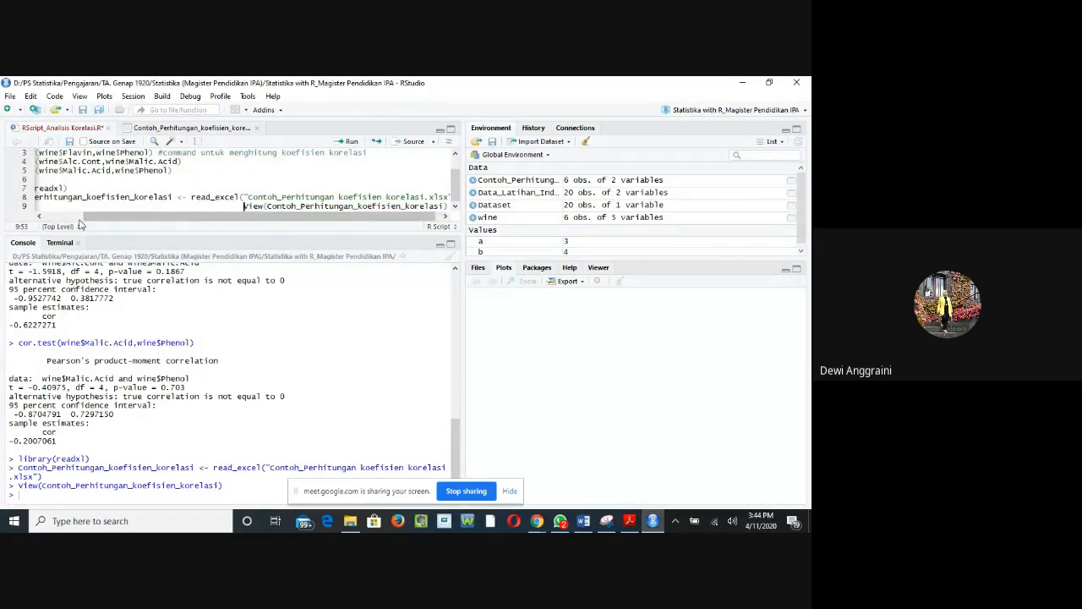
{"action": "key", "text": "BackSpace"}
{"action": "key", "text": "BackSpace"}
{"action": "key", "text": "BackSpace"}
{"action": "key", "text": "BackSpace"}
{"action": "key", "text": "BackSpace"}
{"action": "key", "text": "BackSpace"}
{"action": "key", "text": "BackSpace"}
{"action": "key", "text": "BackSpace"}
{"action": "key", "text": "BackSpace"}
{"action": "key", "text": "BackSpace"}
{"action": "key", "text": "BackSpace"}
{"action": "key", "text": "BackSpace"}
{"action": "key", "text": "BackSpace"}
{"action": "key", "text": "BackSpace"}
{"action": "key", "text": "BackSpace"}
{"action": "key", "text": "BackSpace"}
{"action": "key", "text": "BackSpace"}
{"action": "key", "text": "BackSpace"}
{"action": "key", "text": "BackSpace"}
{"action": "key", "text": "BackSpace"}
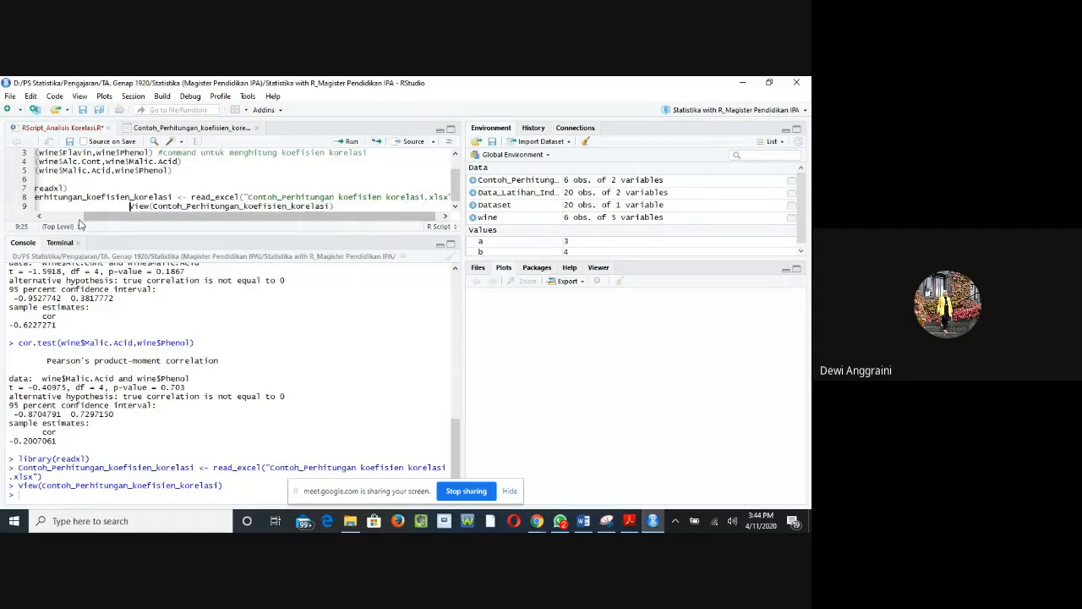
{"action": "key", "text": "BackSpace"}
{"action": "key", "text": "BackSpace"}
{"action": "key", "text": "BackSpace"}
{"action": "key", "text": "BackSpace"}
{"action": "key", "text": "BackSpace"}
{"action": "key", "text": "BackSpace"}
{"action": "key", "text": "BackSpace"}
{"action": "key", "text": "BackSpace"}
{"action": "key", "text": "BackSpace"}
{"action": "key", "text": "BackSpace"}
{"action": "key", "text": "BackSpace"}
{"action": "key", "text": "BackSpace"}
{"action": "key", "text": "BackSpace"}
{"action": "key", "text": "BackSpace"}
{"action": "key", "text": "BackSpace"}
{"action": "key", "text": "BackSpace"}
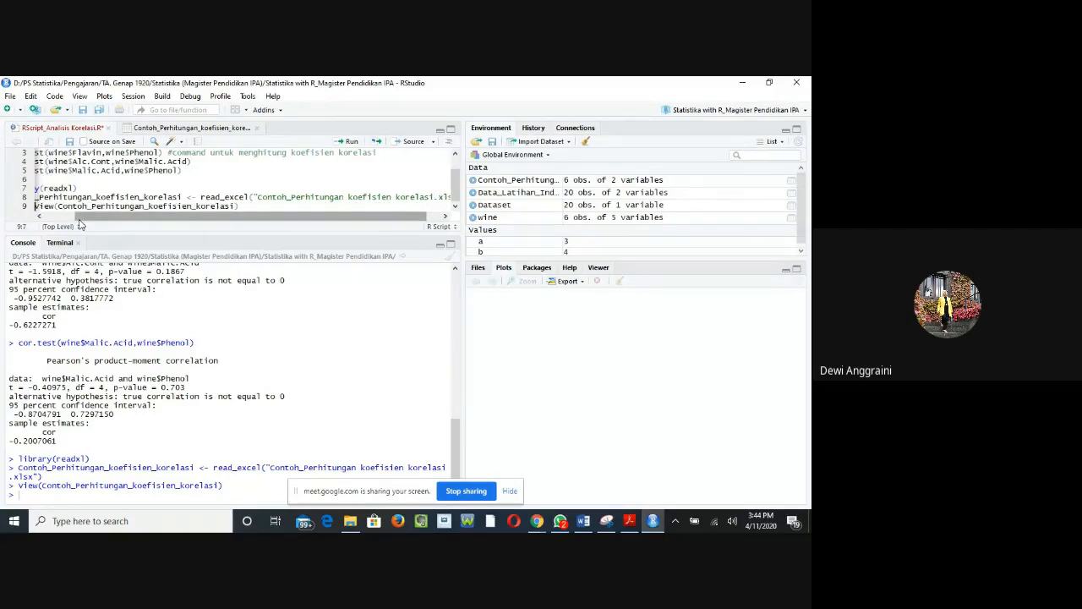
{"action": "key", "text": "BackSpace"}
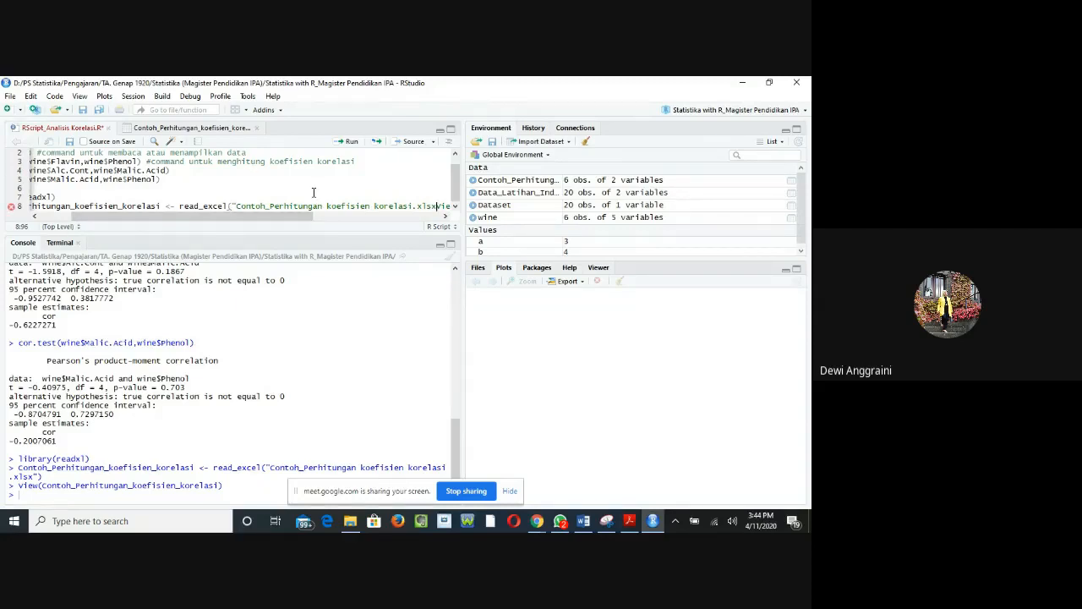
{"action": "type", "text": "\")"}
{"action": "key", "text": "Return"}
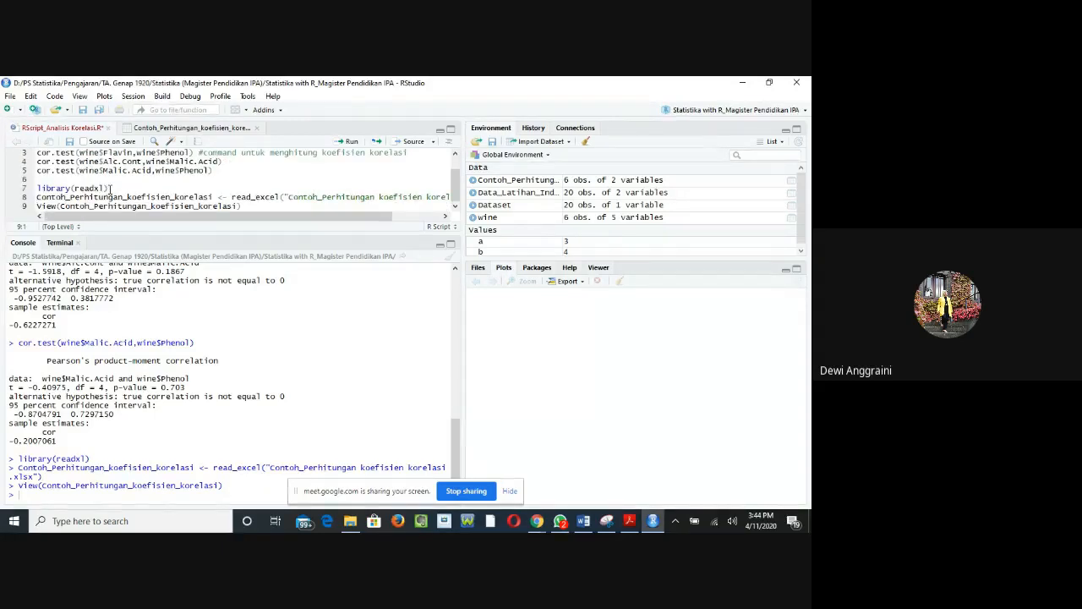
Step: Run the View(Contoh_Perhitungan_koefisien_korelasi) line from the script to display the imported dataset
{"action": "left_click", "coordinate": [247, 206]}
{"action": "left_click", "coordinate": [346, 141]}
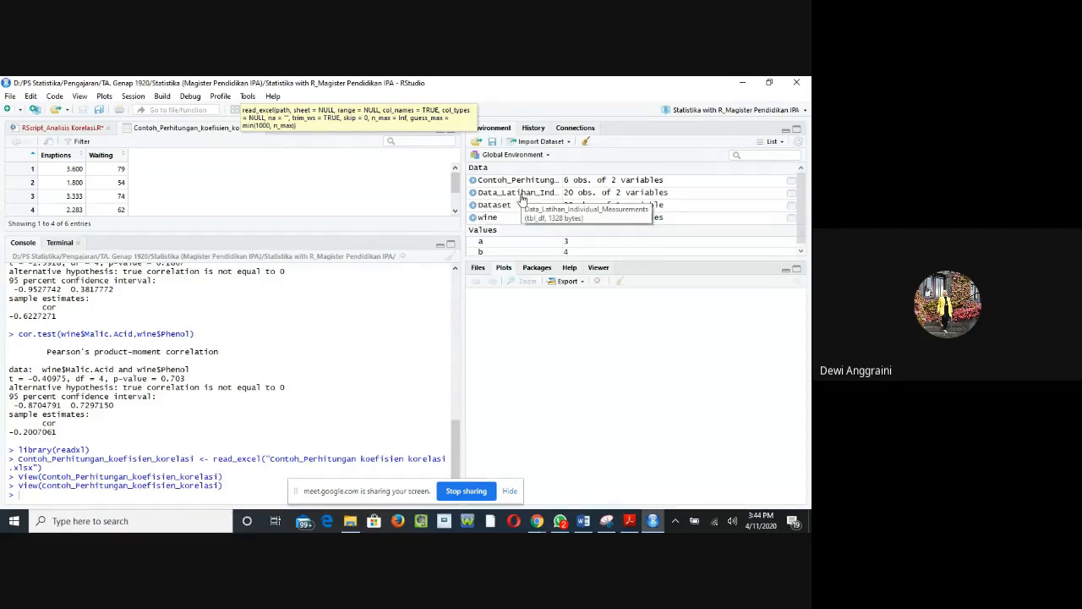
{"action": "scroll", "coordinate": [512, 193], "scroll_direction": "down", "scroll_amount": 1}
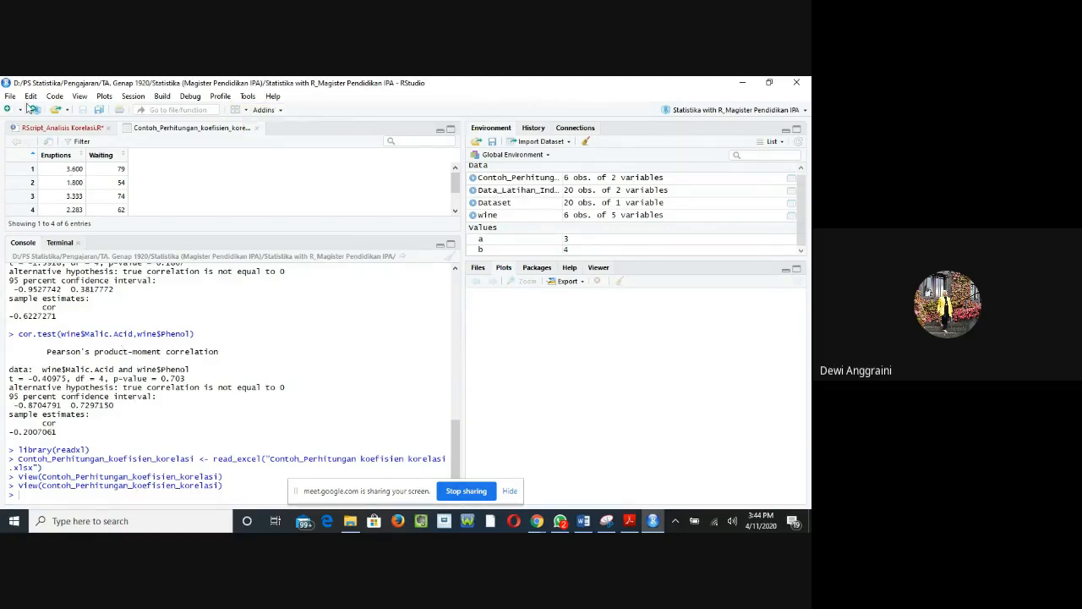
Step: Add head(Contoh_Perhitungan_koefisien_korelasi) on line 10 of the script
{"action": "left_click", "coordinate": [51, 127]}
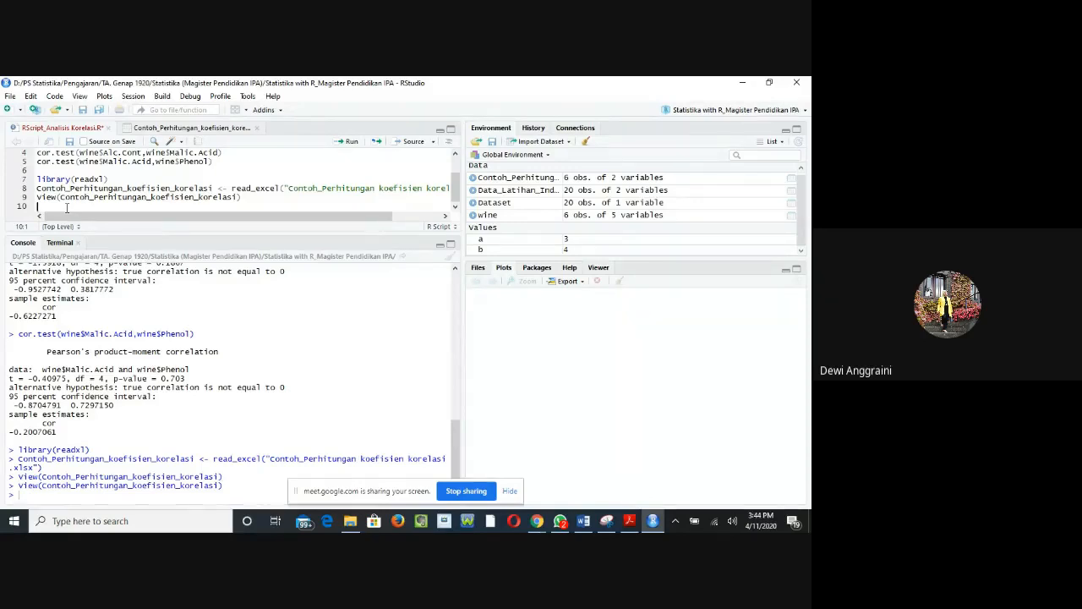
{"action": "type", "text": "head"}
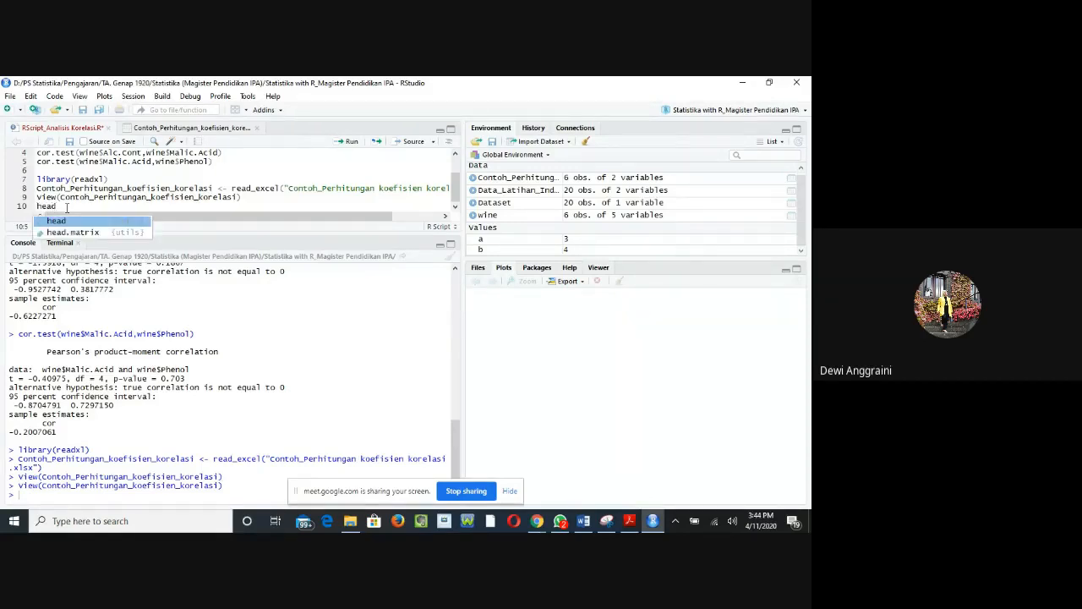
{"action": "type", "text": "(Con"}
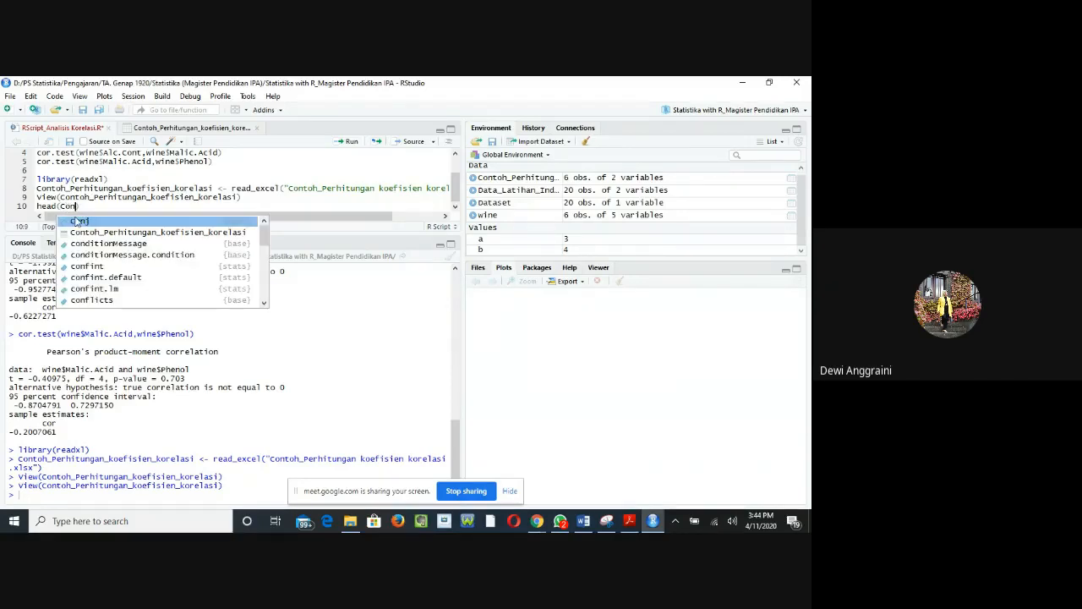
{"action": "left_click", "coordinate": [89, 233]}
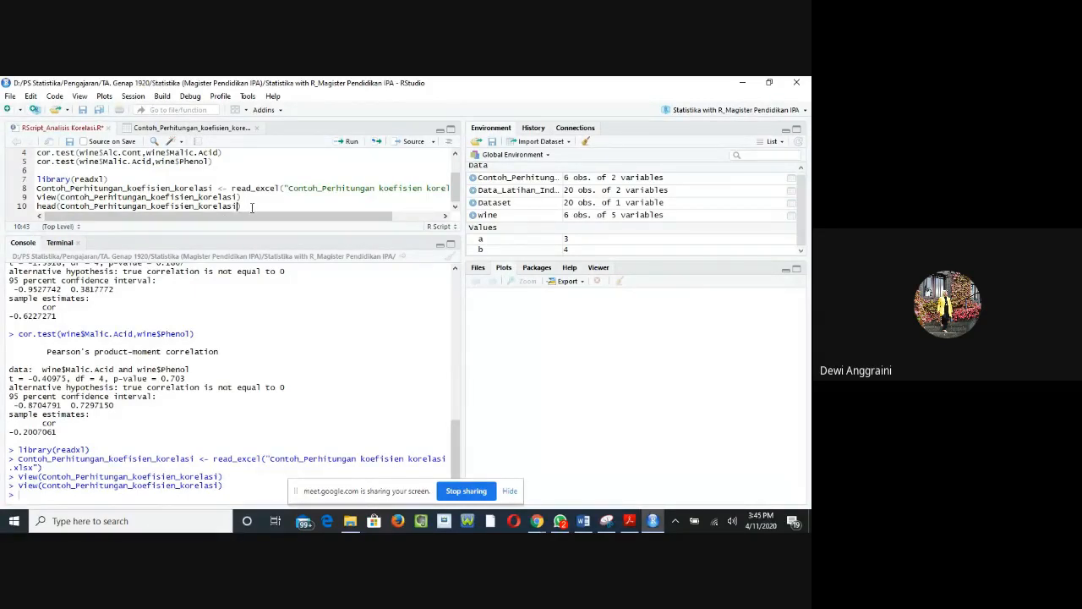
{"action": "key", "text": "Return"}
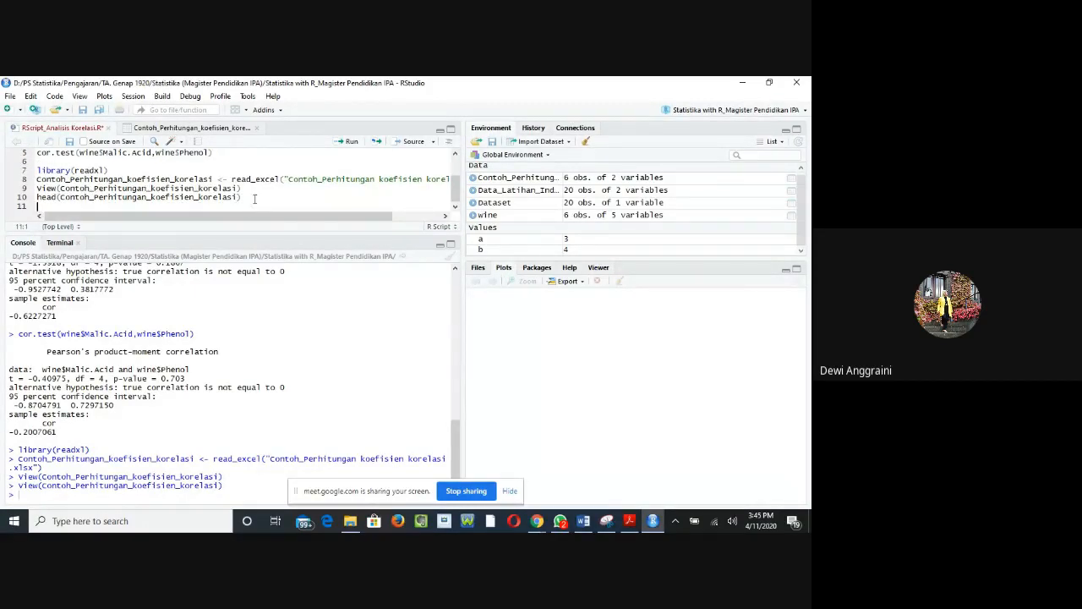
Step: Run the head command and compare its output with the imported dataset's table view
{"action": "left_click", "coordinate": [347, 141]}
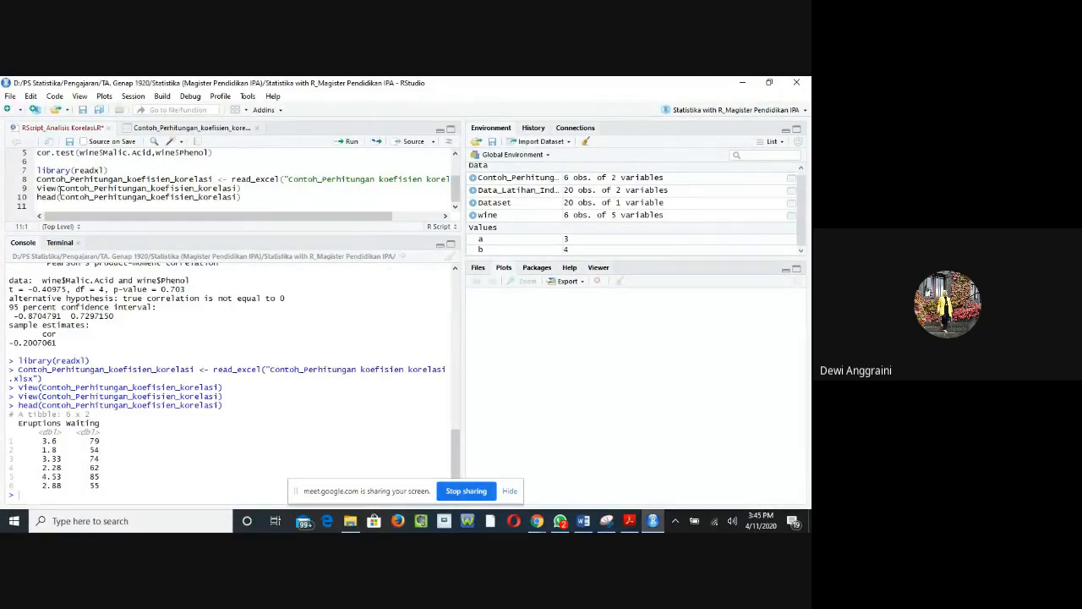
{"action": "left_click", "coordinate": [158, 129]}
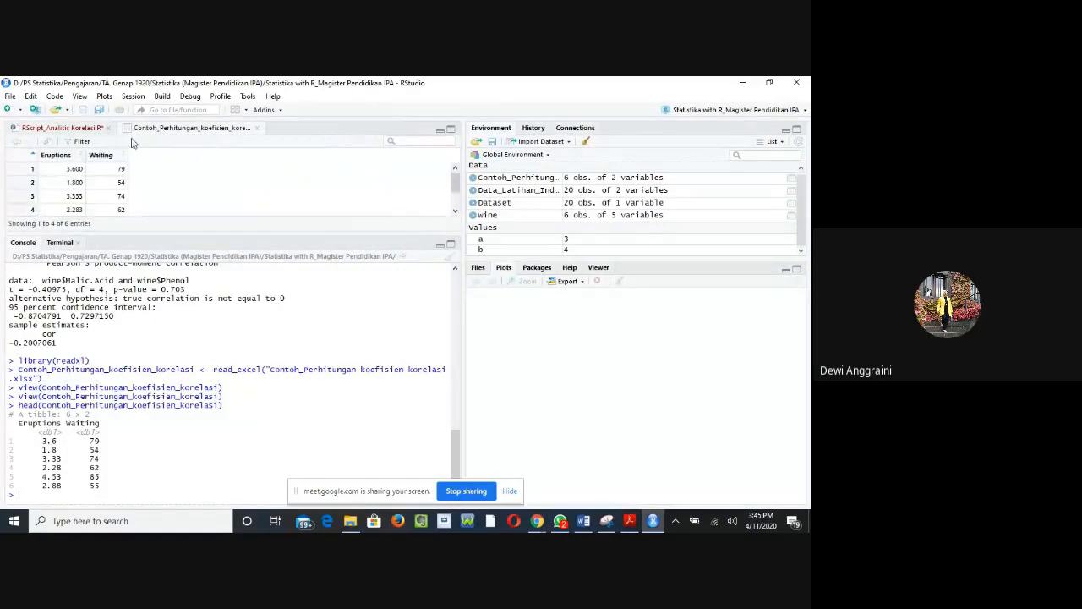
{"action": "left_click", "coordinate": [83, 128]}
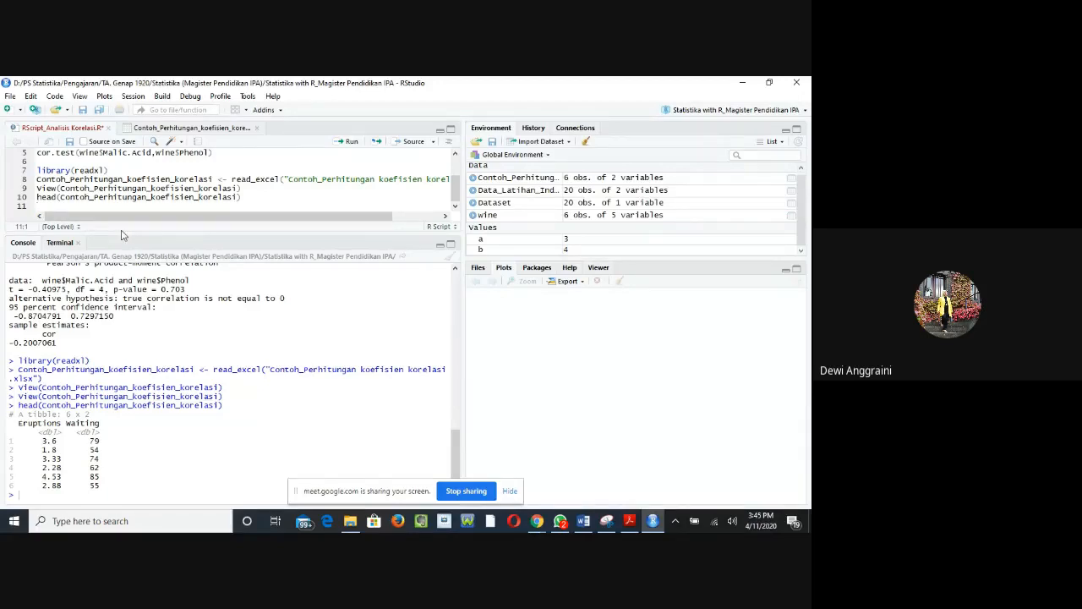
Step: Add cor.test(Contoh_Perhitungan_koefisien_korelasi$Eruptions,Contoh_Perhitungan_koefisien_korelasi$Waiting) on line 11 of the script
{"action": "type", "text": "cor."}
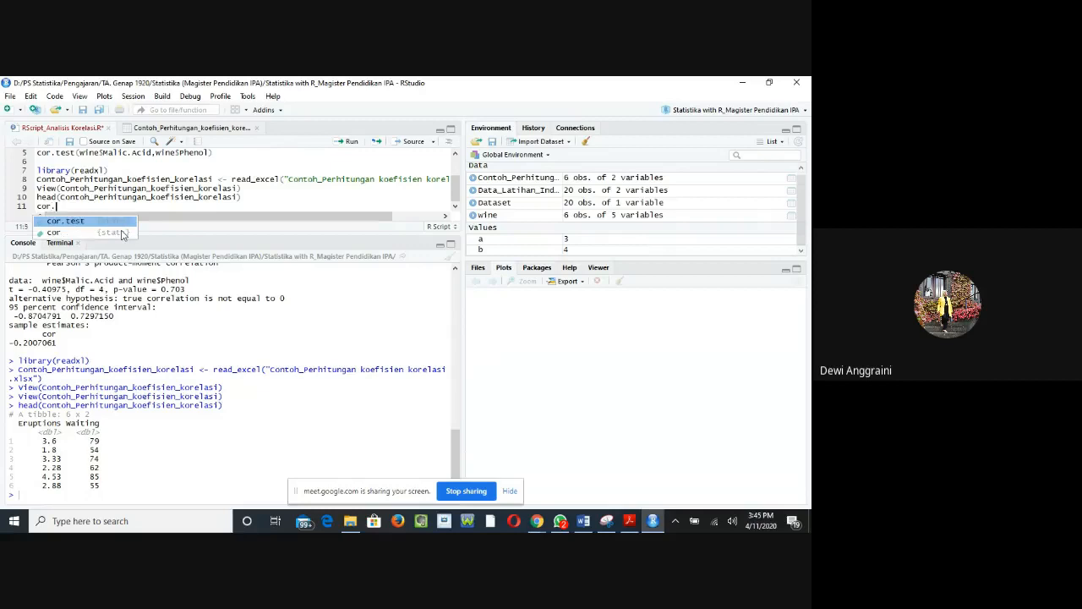
{"action": "type", "text": "test("}
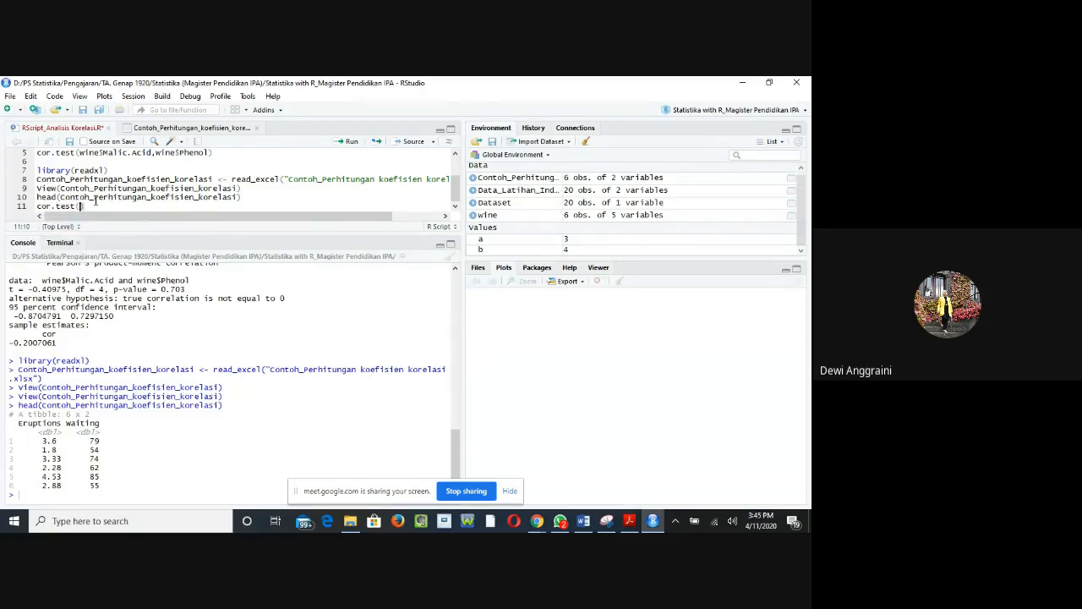
{"action": "type", "text": "Contoh"}
{"action": "left_click", "coordinate": [112, 221]}
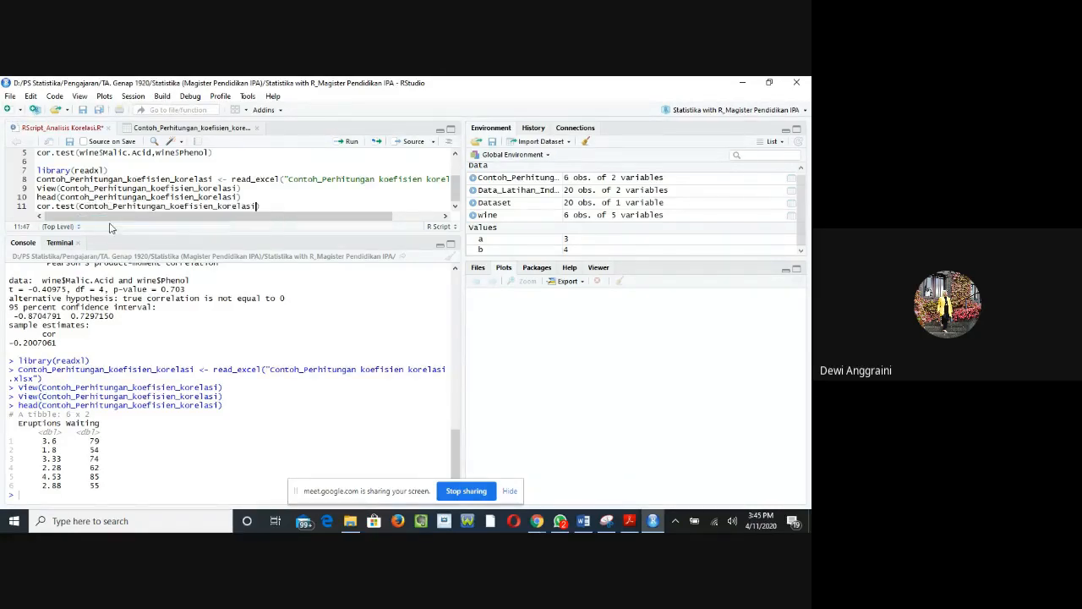
{"action": "type", "text": "$"}
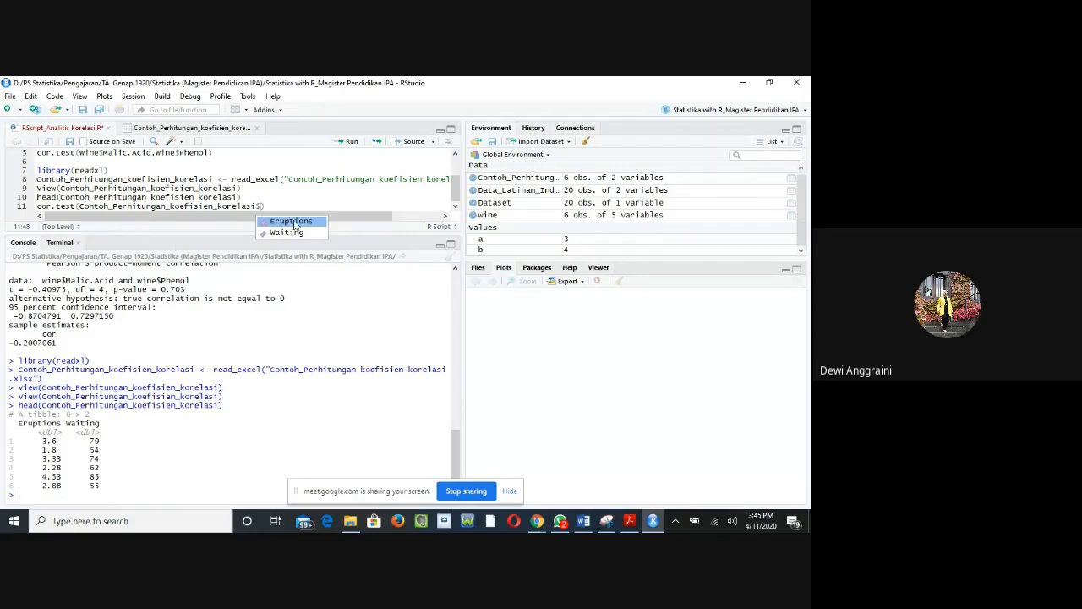
{"action": "left_click", "coordinate": [293, 222]}
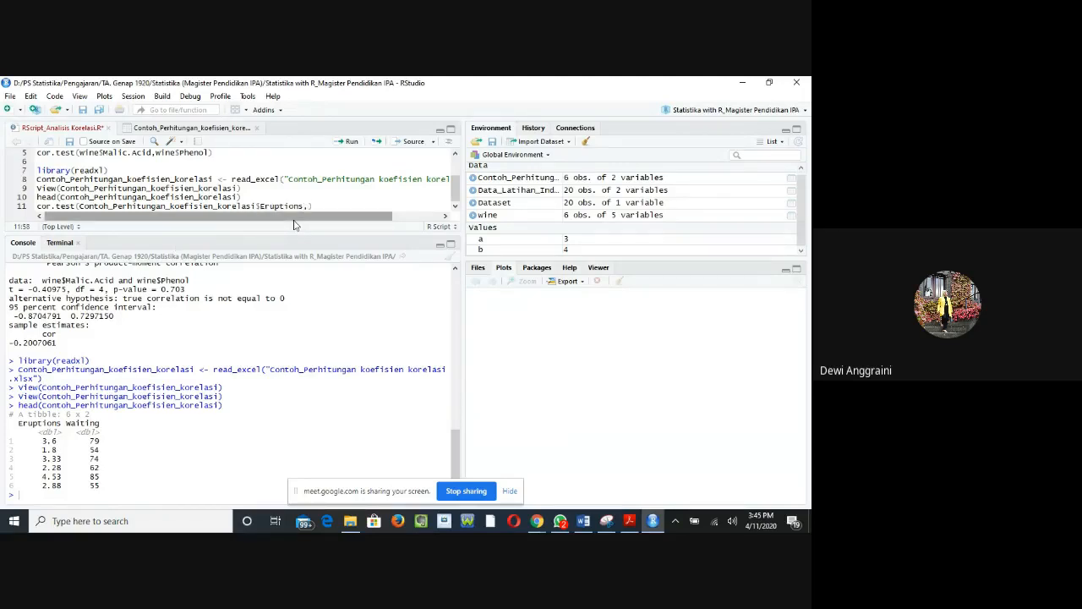
{"action": "type", "text": ",Contoh"}
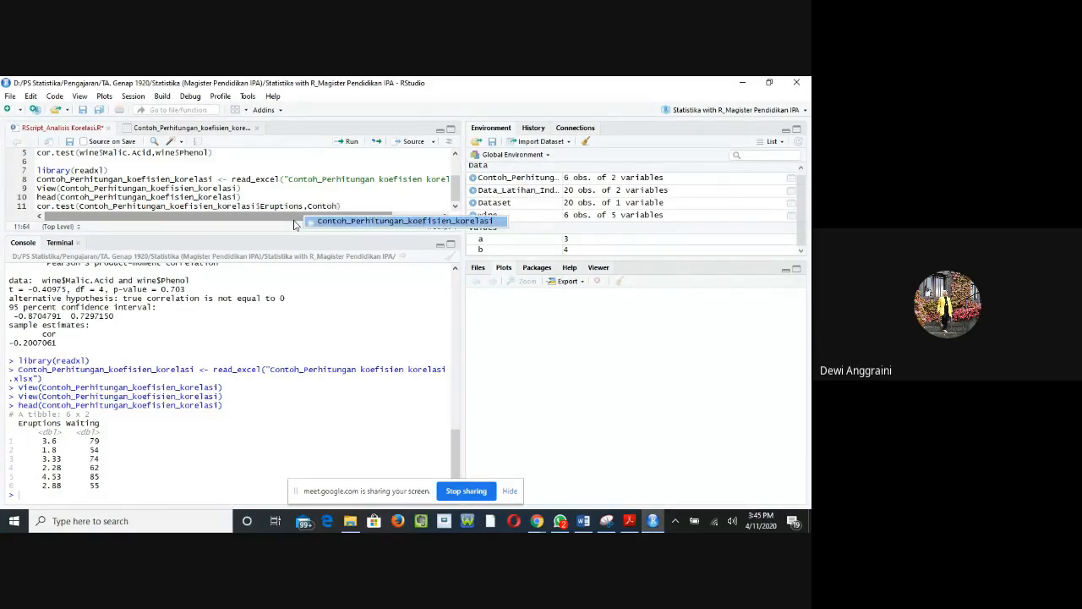
{"action": "double_click", "coordinate": [367, 221]}
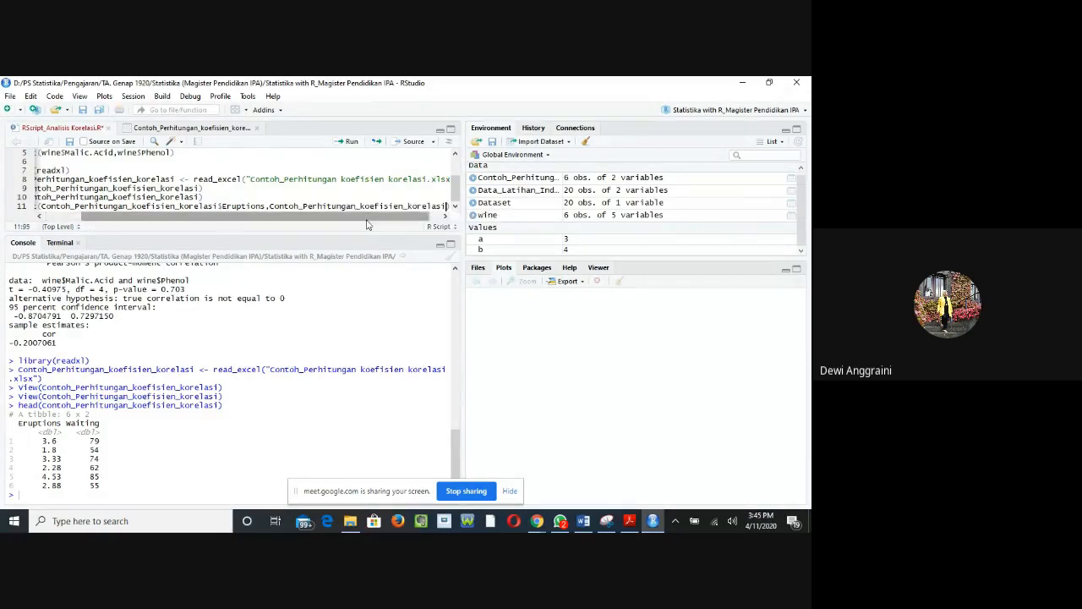
{"action": "type", "text": "$"}
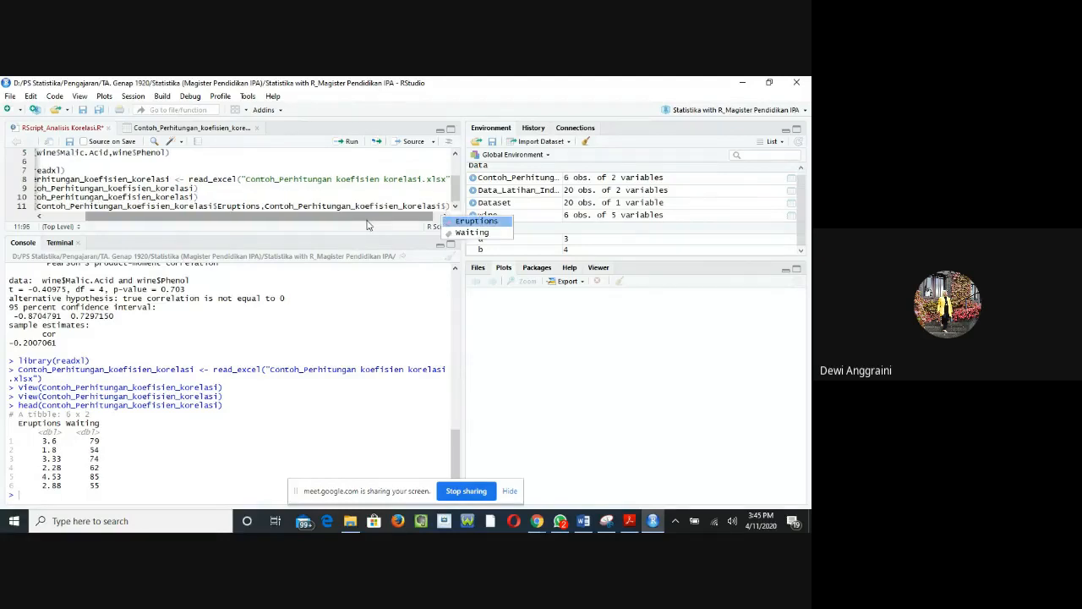
{"action": "double_click", "coordinate": [489, 236]}
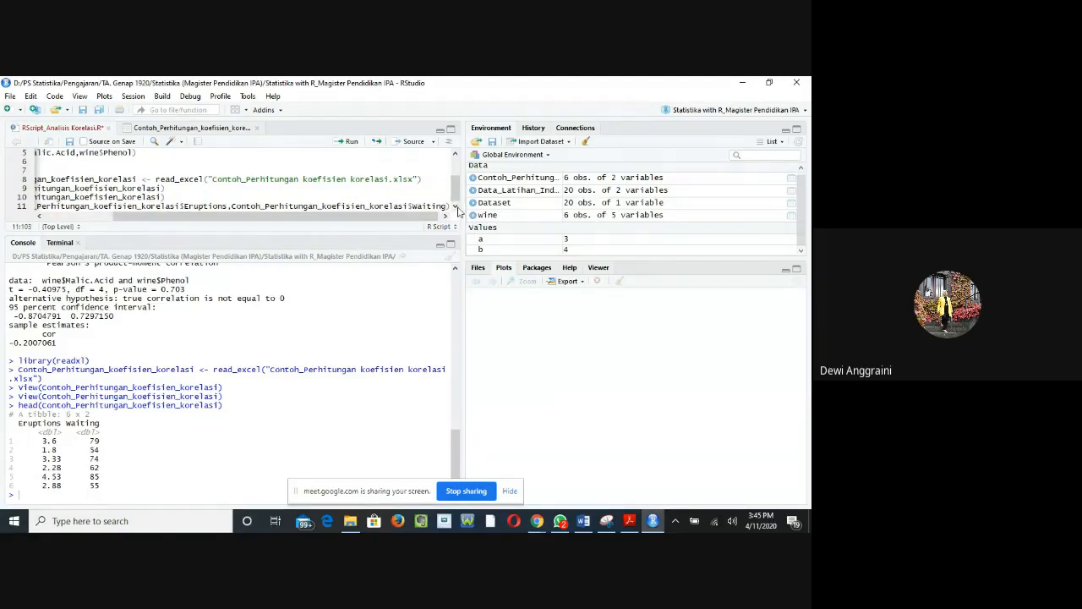
{"action": "type", "text": ")"}
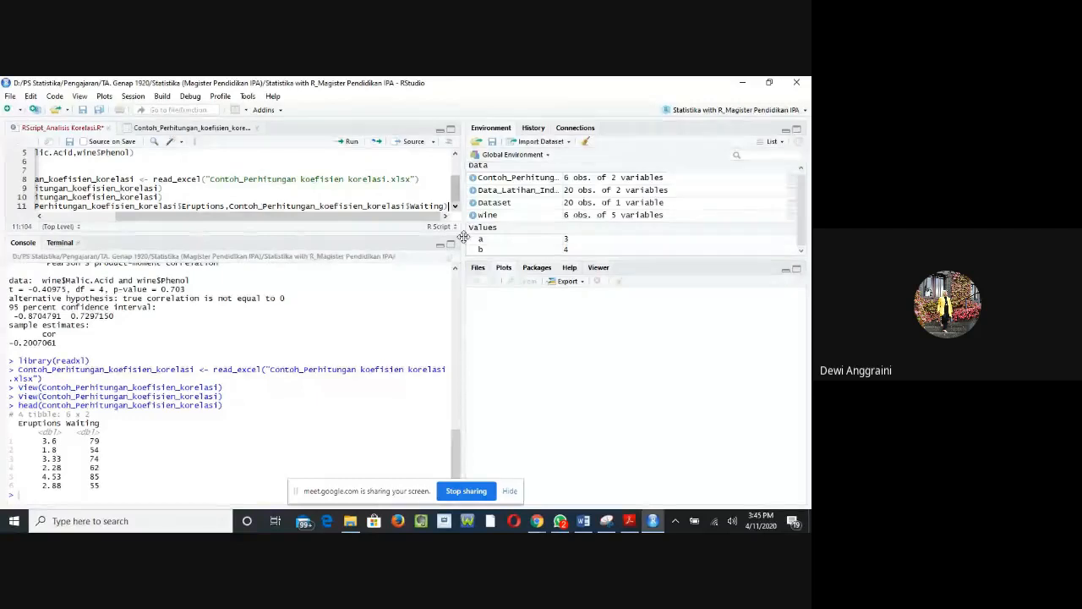
Step: Run the cor.test line for Eruptions and Waiting and highlight the p-value in the console output
{"action": "left_click", "coordinate": [352, 143]}
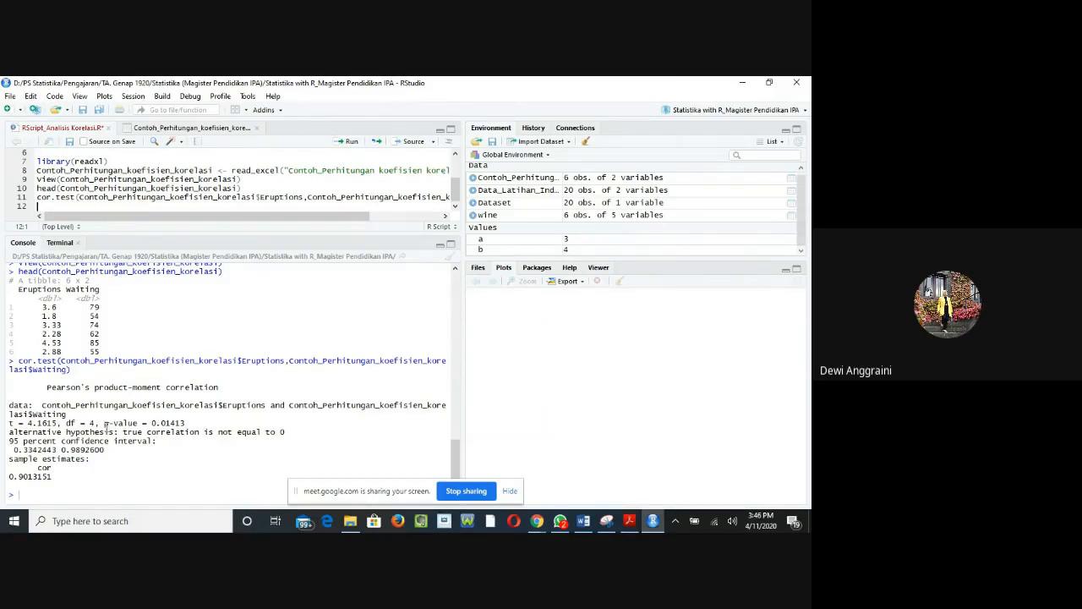
{"action": "left_click_drag", "start_coordinate": [105, 422], "coordinate": [199, 420]}
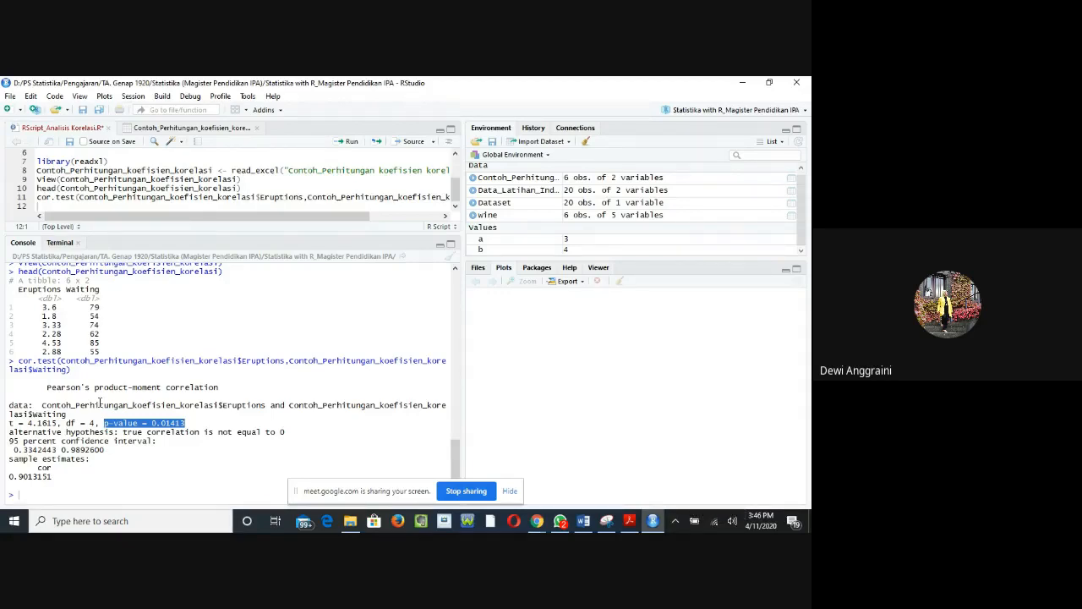
Step: Switch to Chrome and look through the R Tutorial pages on correlation coefficient, quantitative data and scatter plot
{"action": "left_click", "coordinate": [536, 520]}
{"action": "left_click", "coordinate": [480, 477]}
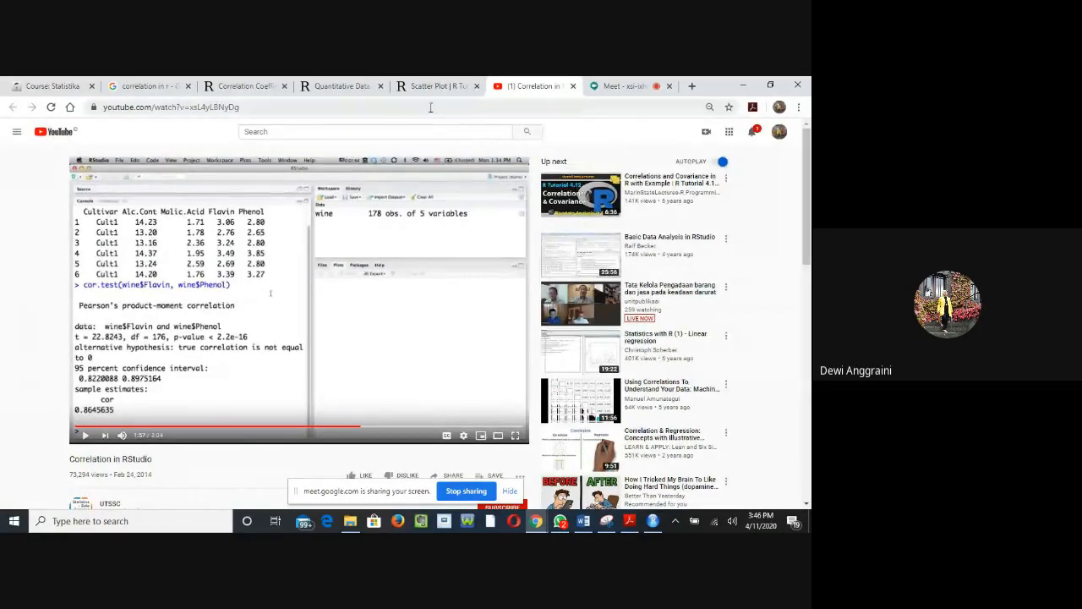
{"action": "left_click", "coordinate": [260, 88]}
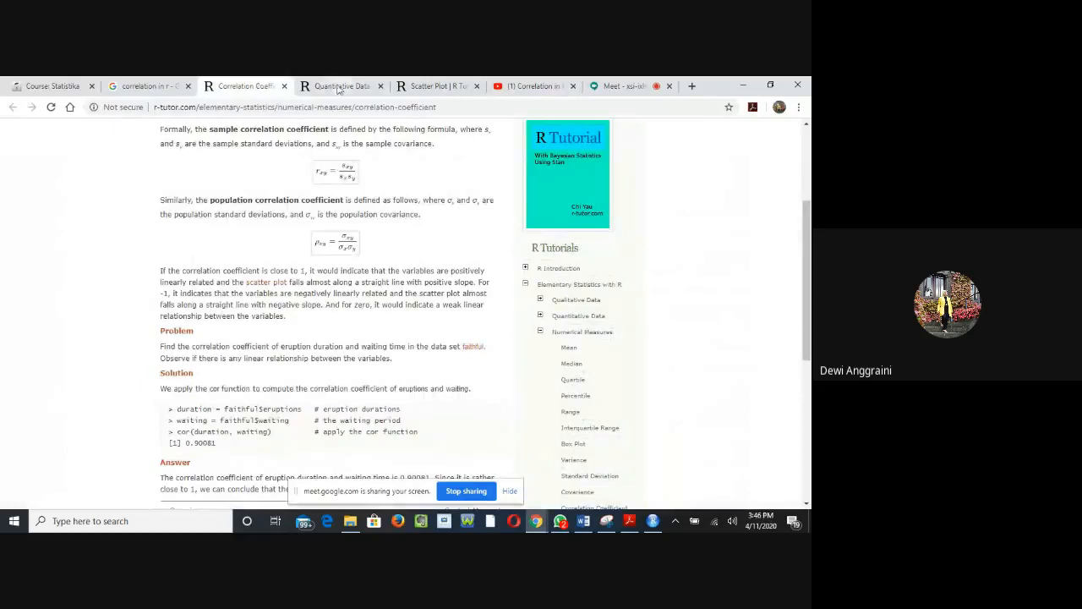
{"action": "left_click", "coordinate": [341, 86]}
{"action": "left_click", "coordinate": [435, 85]}
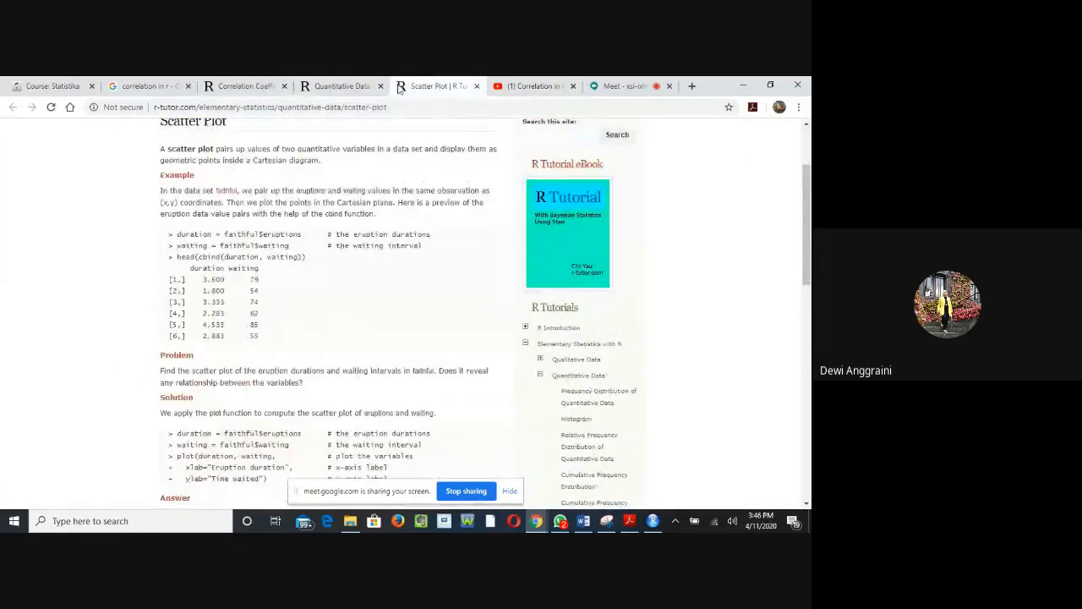
{"action": "left_click", "coordinate": [340, 87]}
{"action": "left_click", "coordinate": [250, 87]}
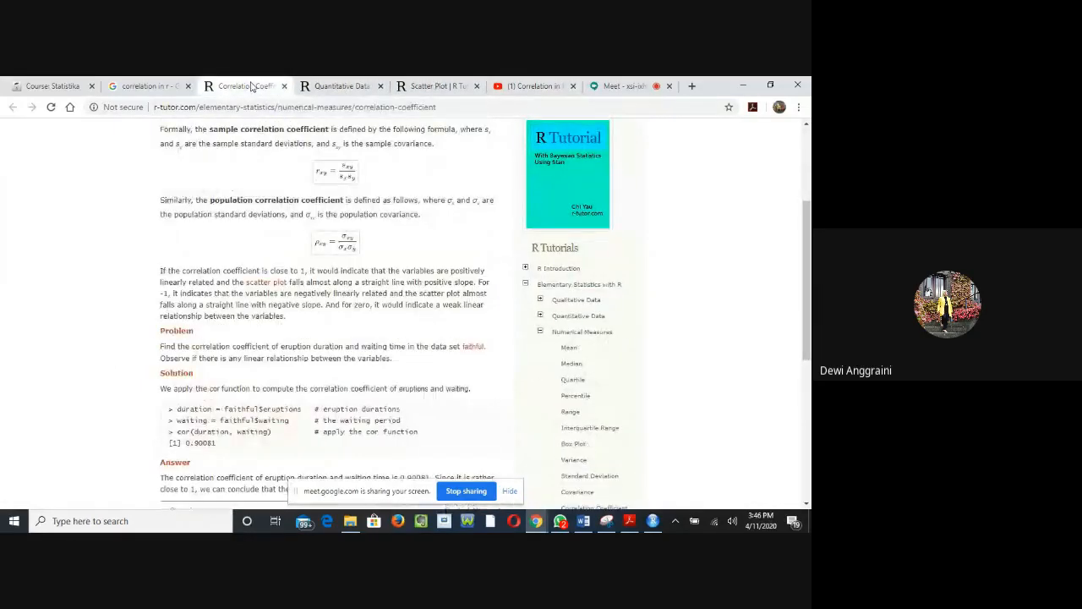
{"action": "scroll", "coordinate": [305, 322], "scroll_direction": "down", "scroll_amount": 2}
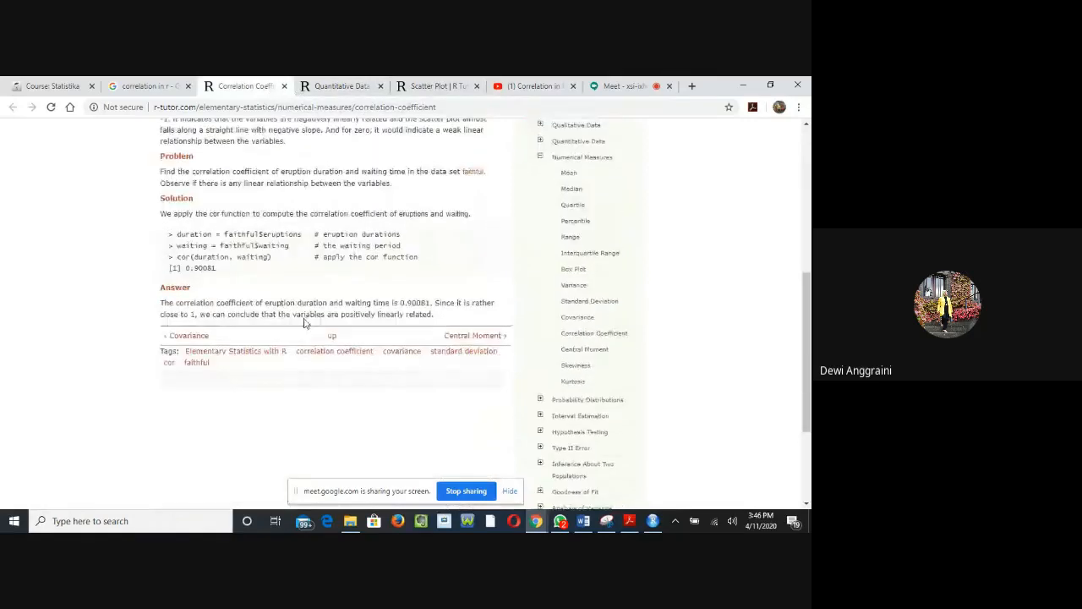
{"action": "scroll", "coordinate": [306, 322], "scroll_direction": "up", "scroll_amount": 2}
{"action": "left_click", "coordinate": [347, 86]}
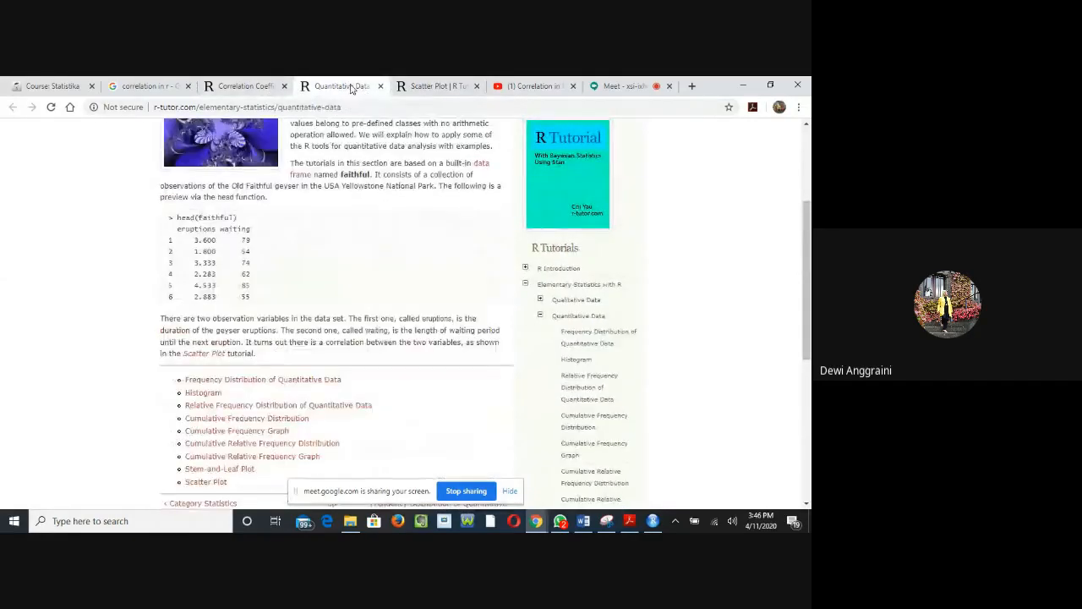
Step: Copy the plot(duration, waiting, ...) example from the Scatter Plot page and paste it on line 12 of the script in RStudio
{"action": "left_click", "coordinate": [427, 86]}
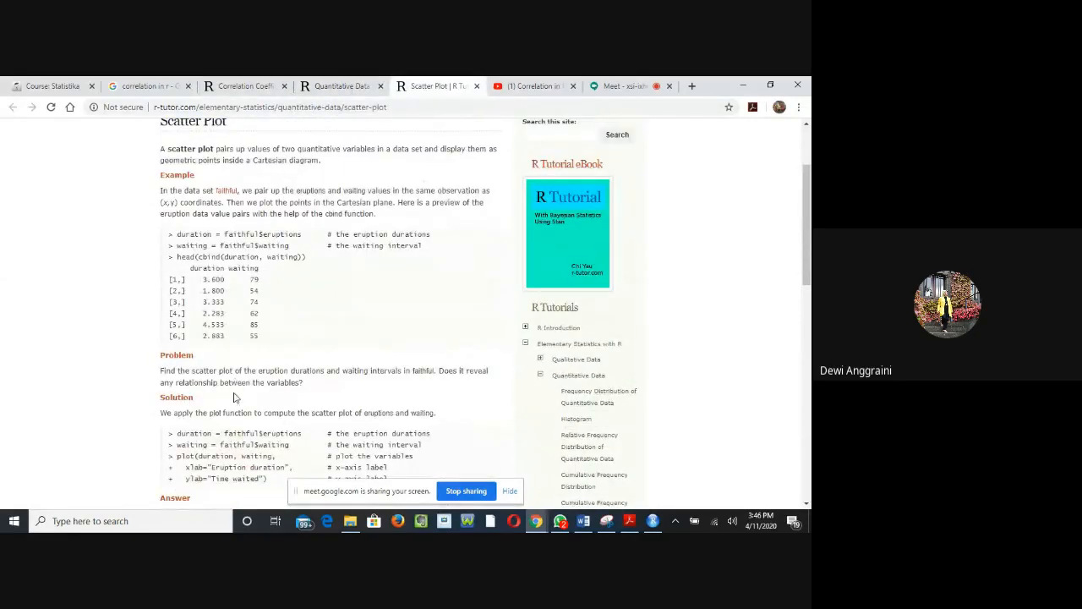
{"action": "scroll", "coordinate": [268, 403], "scroll_direction": "down", "scroll_amount": 1}
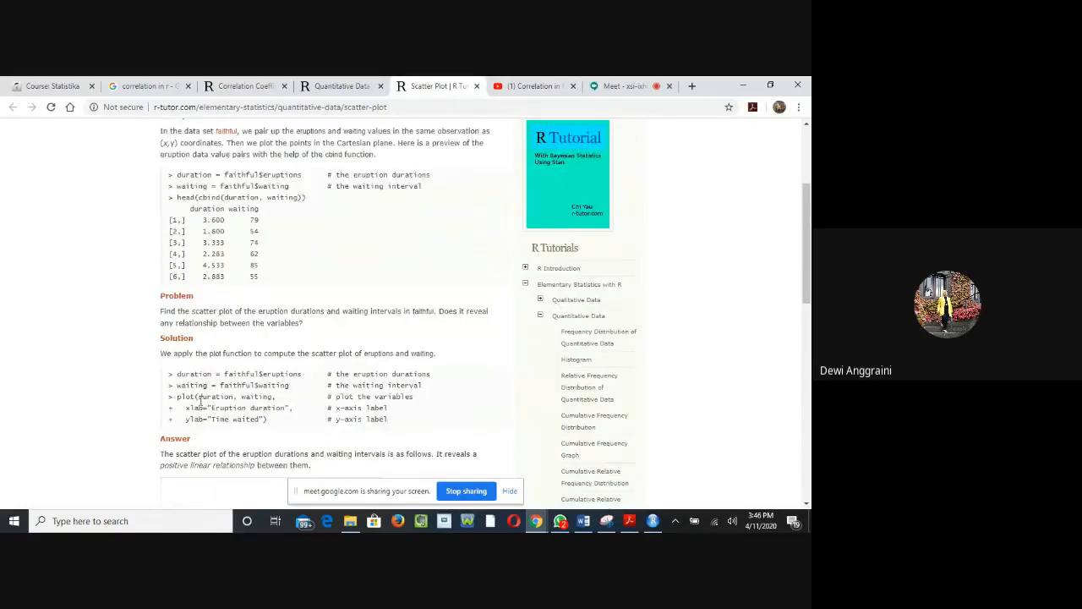
{"action": "left_click_drag", "start_coordinate": [177, 397], "coordinate": [284, 420]}
{"action": "right_click", "coordinate": [245, 414]}
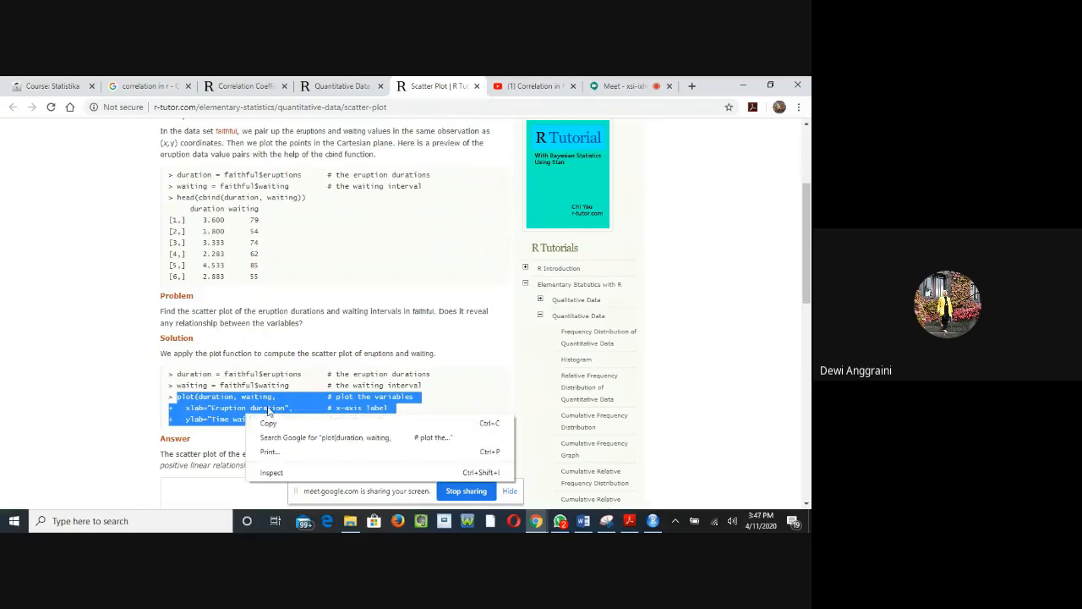
{"action": "left_click", "coordinate": [267, 425]}
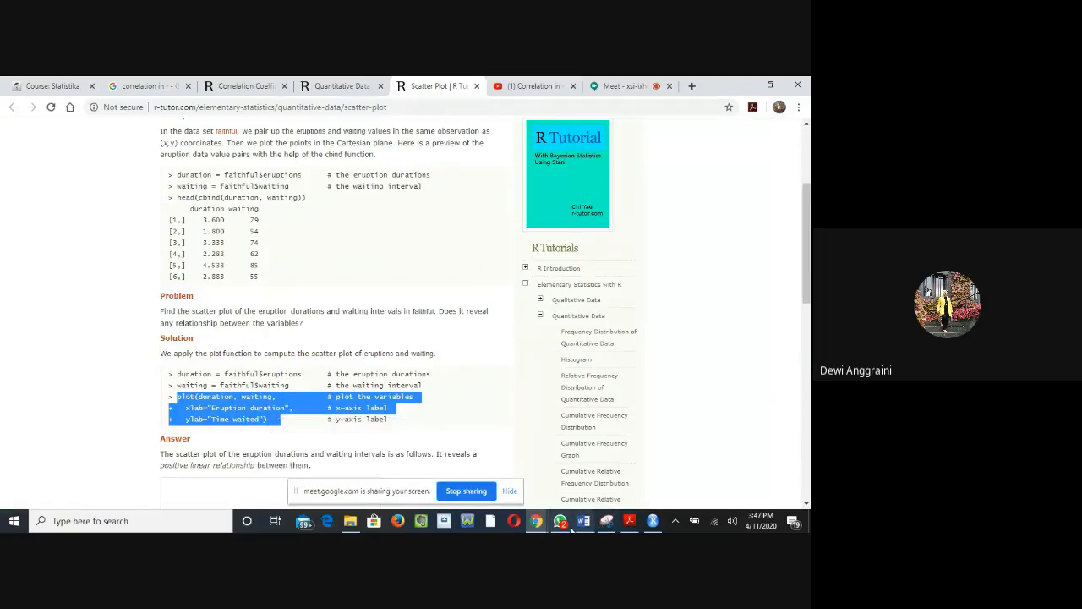
{"action": "left_click", "coordinate": [653, 521]}
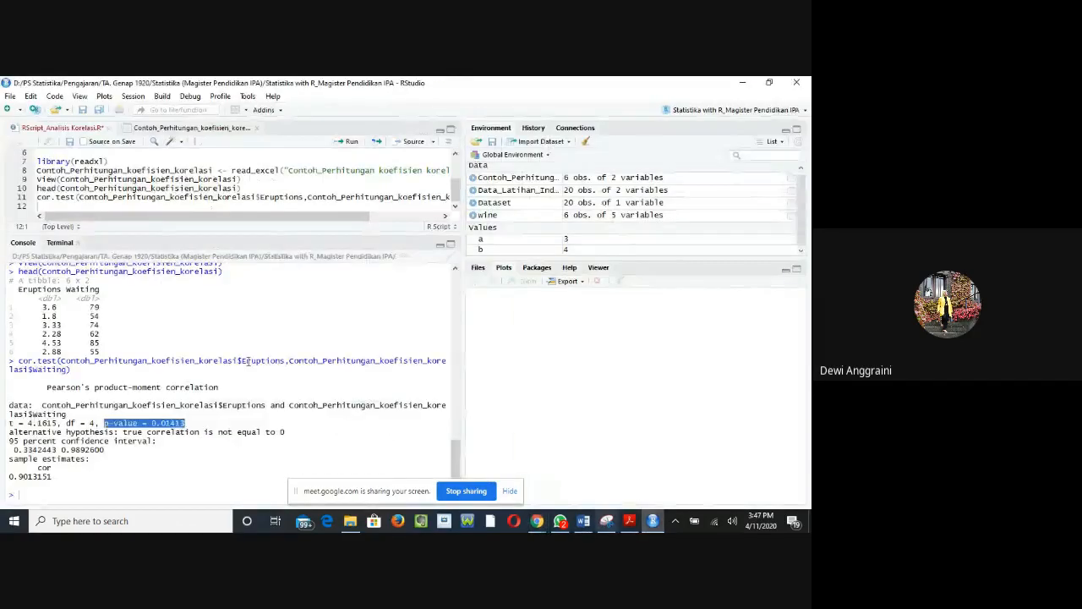
{"action": "right_click", "coordinate": [109, 208]}
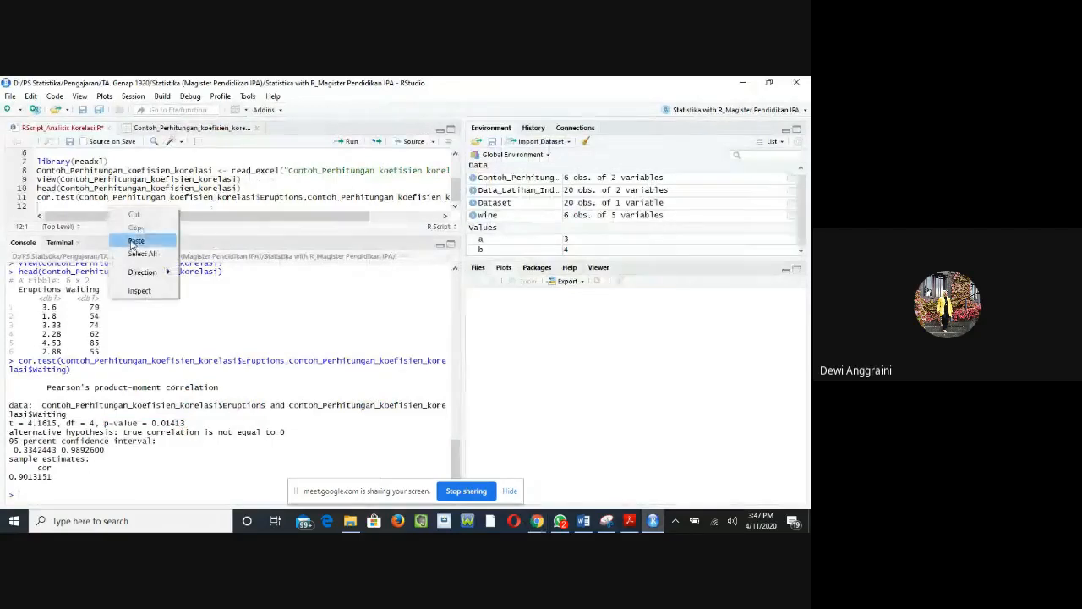
{"action": "left_click", "coordinate": [135, 241]}
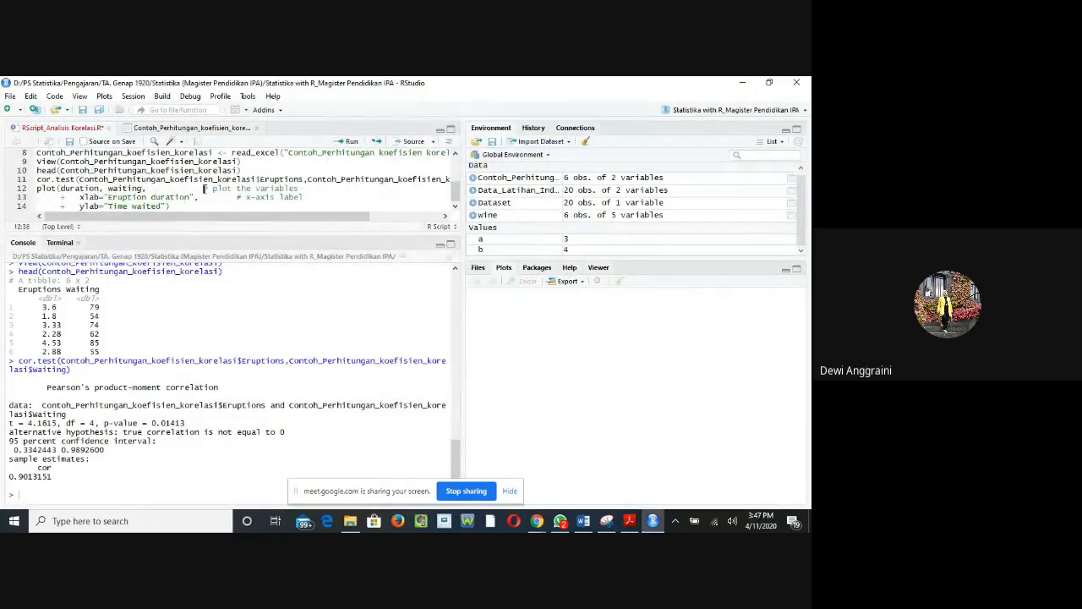
Step: Delete the "# plot the variables" and "# x-axis label" comments from the pasted plot code and run it
{"action": "left_click_drag", "start_coordinate": [203, 188], "coordinate": [301, 191]}
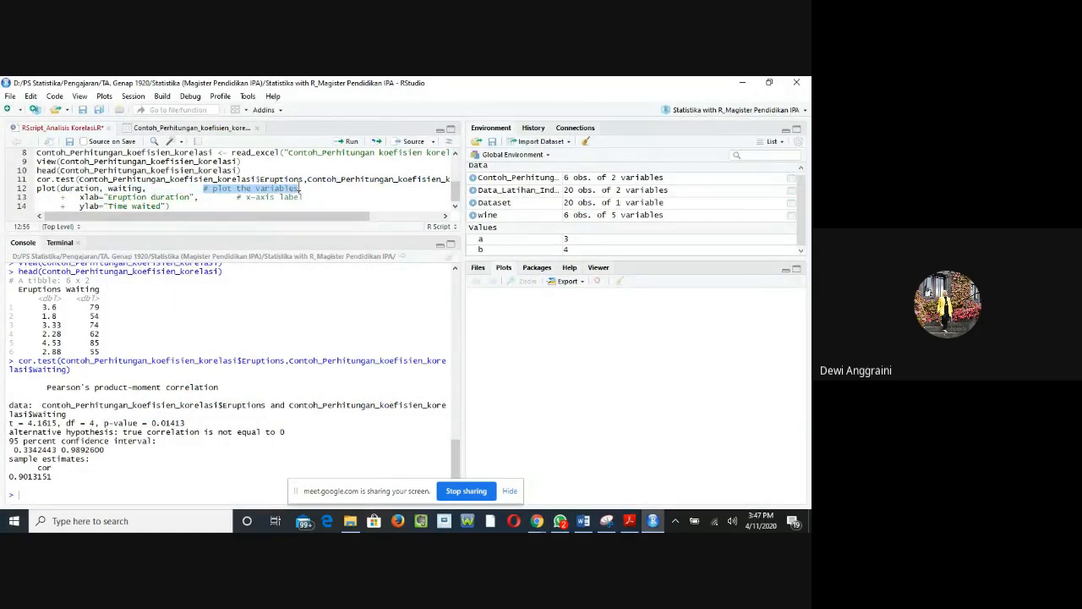
{"action": "key", "text": "Delete"}
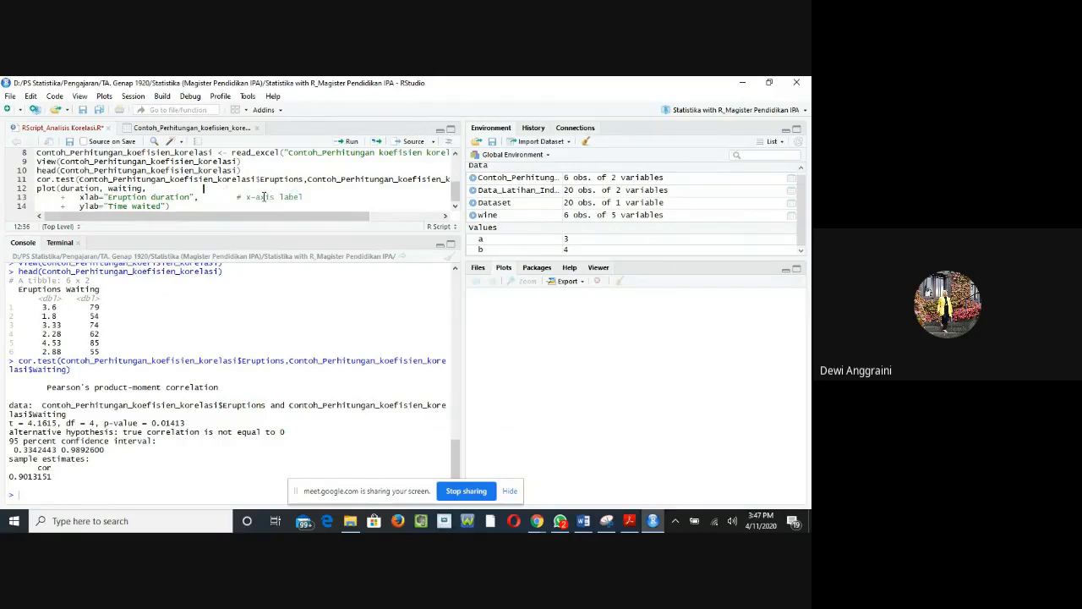
{"action": "left_click_drag", "start_coordinate": [238, 199], "coordinate": [306, 198]}
{"action": "key", "text": "Delete"}
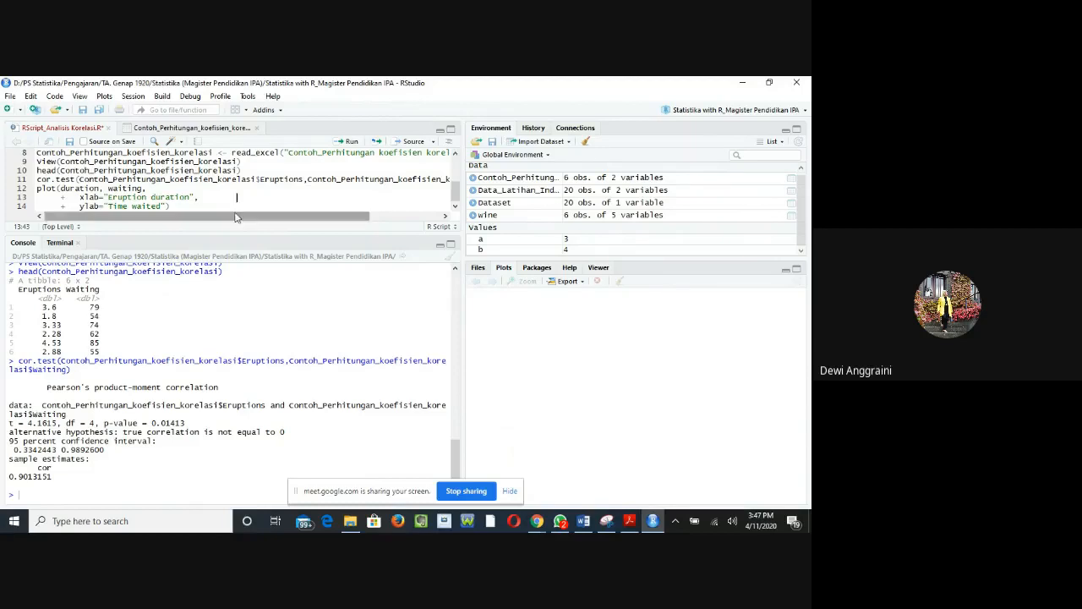
{"action": "left_click", "coordinate": [219, 208]}
{"action": "left_click", "coordinate": [354, 145]}
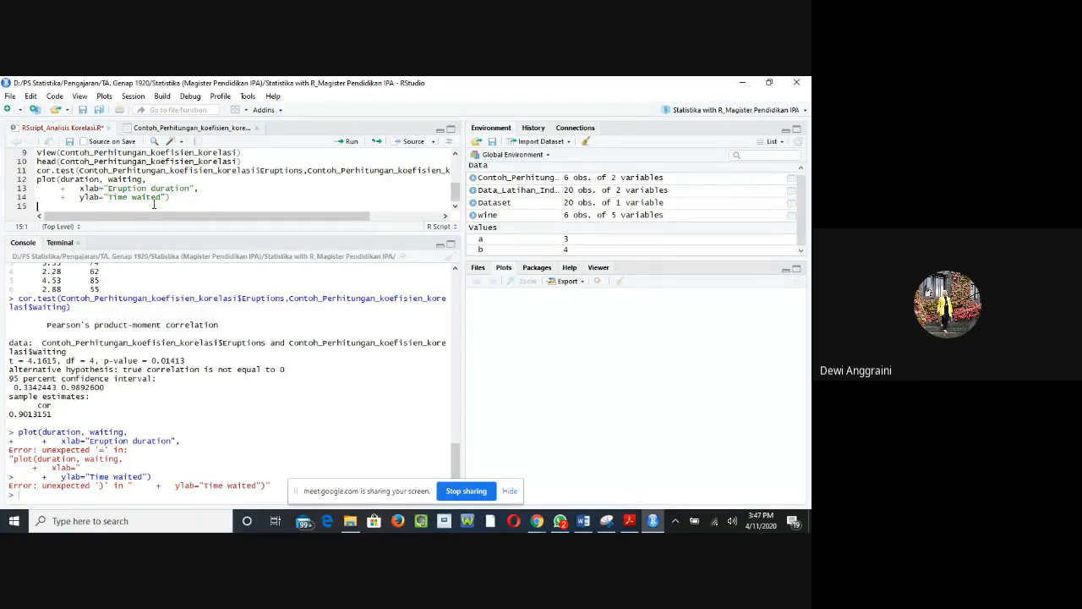
Step: Replace duration and waiting with Eruptions and Waiting in the plot call on line 12 and run it again
{"action": "left_click_drag", "start_coordinate": [60, 179], "coordinate": [100, 181]}
{"action": "scroll", "coordinate": [158, 299], "scroll_direction": "up", "scroll_amount": 3}
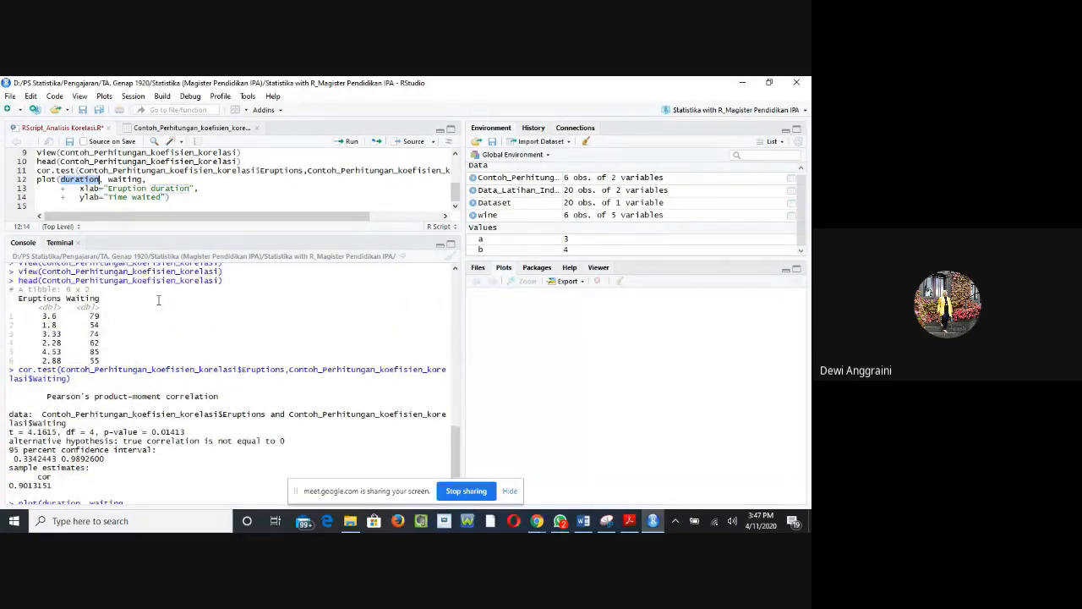
{"action": "type", "text": "Erru"}
{"action": "key", "text": "BackSpace"}
{"action": "type", "text": "pt"}
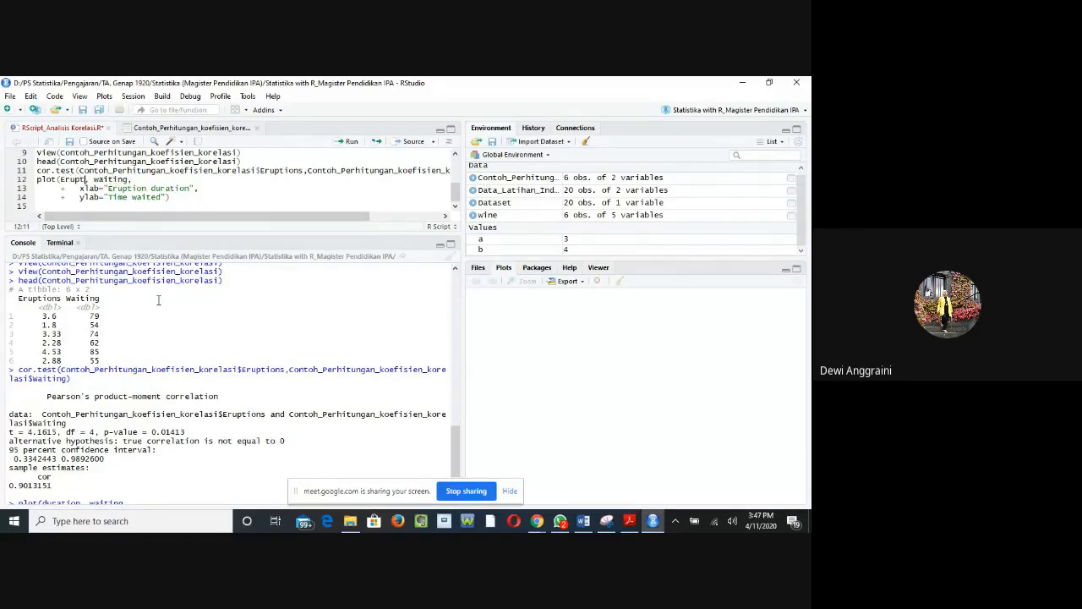
{"action": "type", "text": "ions"}
{"action": "left_click", "coordinate": [114, 181]}
{"action": "type", "text": "W"}
{"action": "key", "text": "Delete"}
{"action": "left_click", "coordinate": [186, 197]}
{"action": "left_click", "coordinate": [347, 142]}
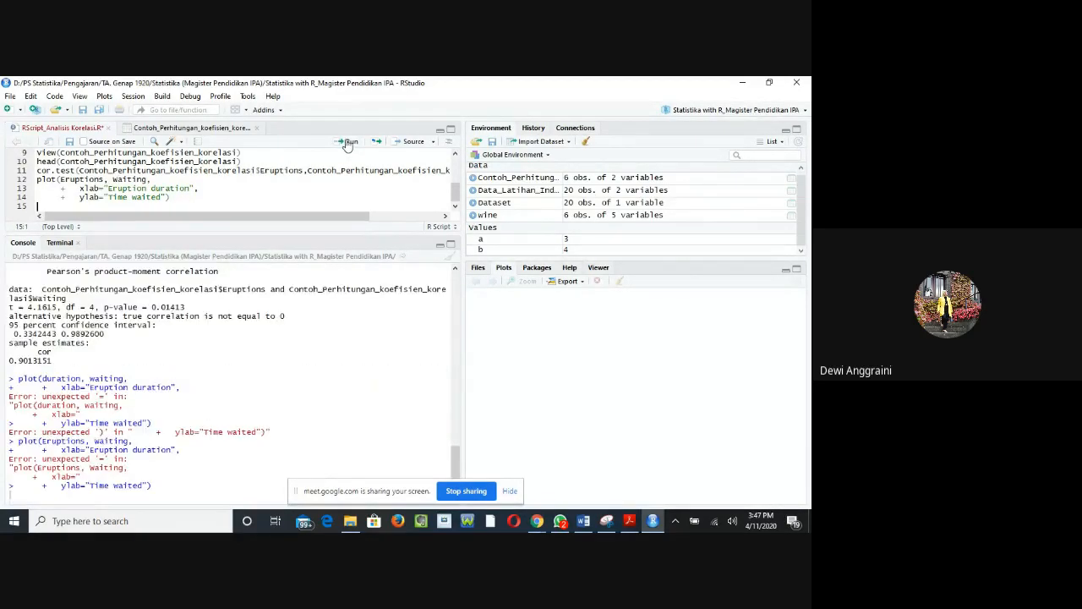
Step: Replace the plot call's first argument with Contoh_Perhitungan_koefisien_korelasi$Eruptions
{"action": "left_click", "coordinate": [60, 179]}
{"action": "type", "text": "Contoh"}
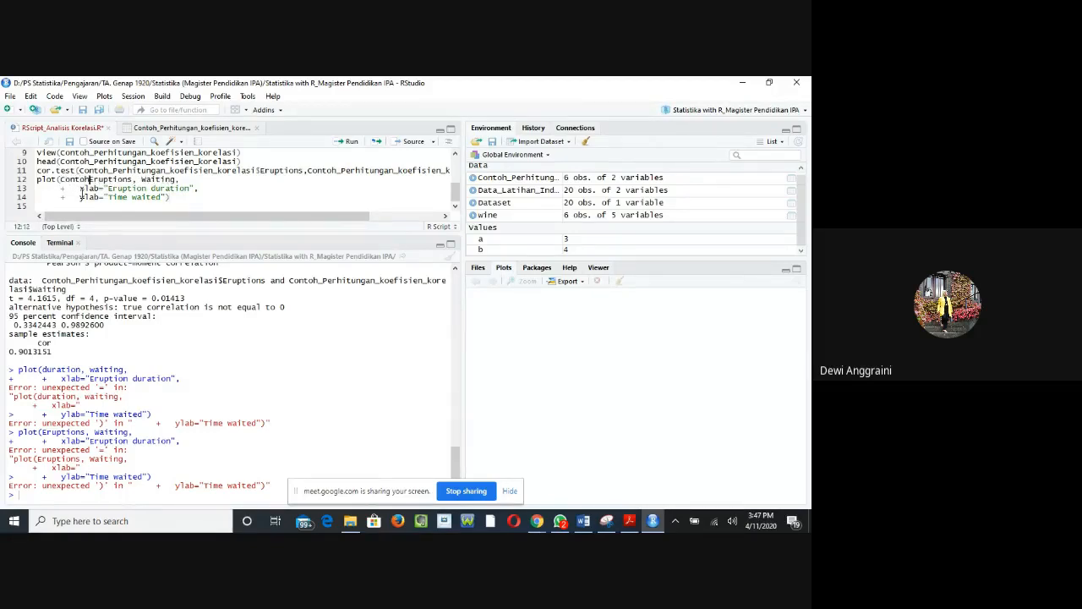
{"action": "type", "text": "_"}
{"action": "left_click_drag", "start_coordinate": [94, 180], "coordinate": [141, 179]}
{"action": "key", "text": "BackSpace"}
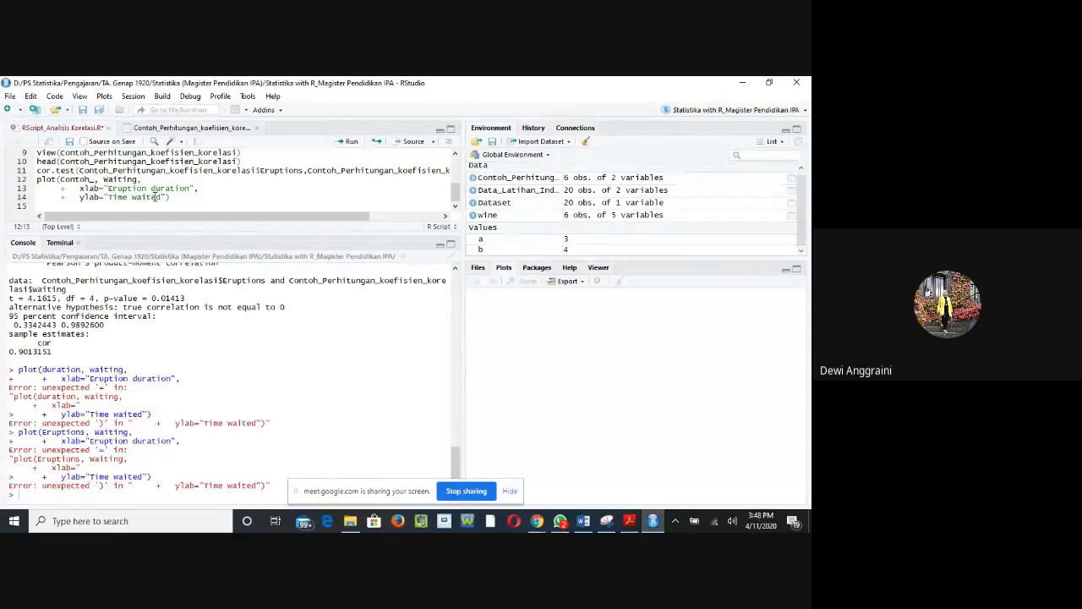
{"action": "type", "text": "Per"}
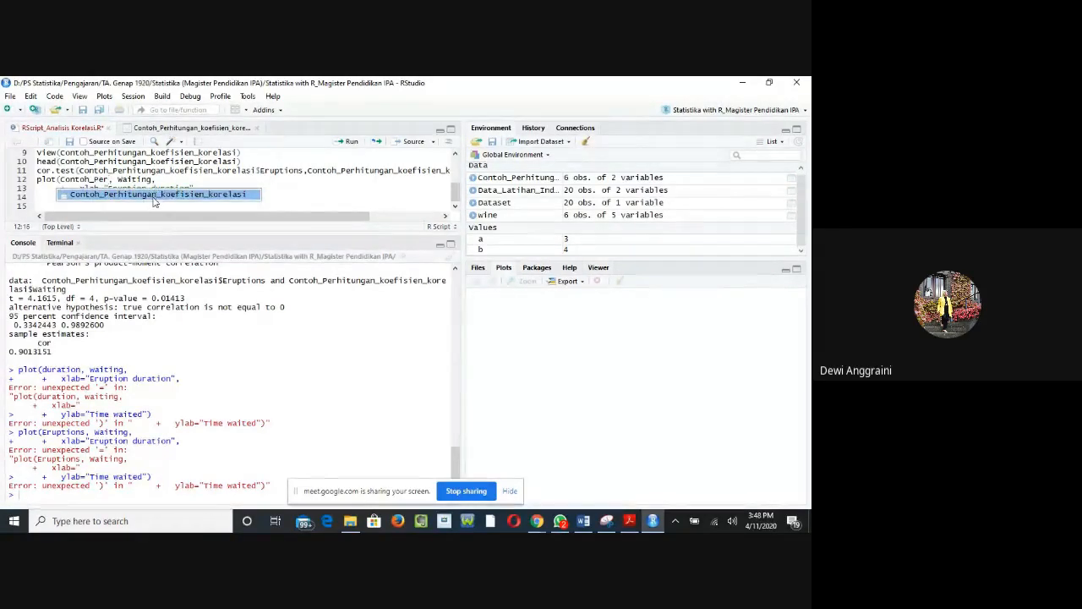
{"action": "left_click", "coordinate": [156, 194]}
{"action": "key", "text": "ctrl+4"}
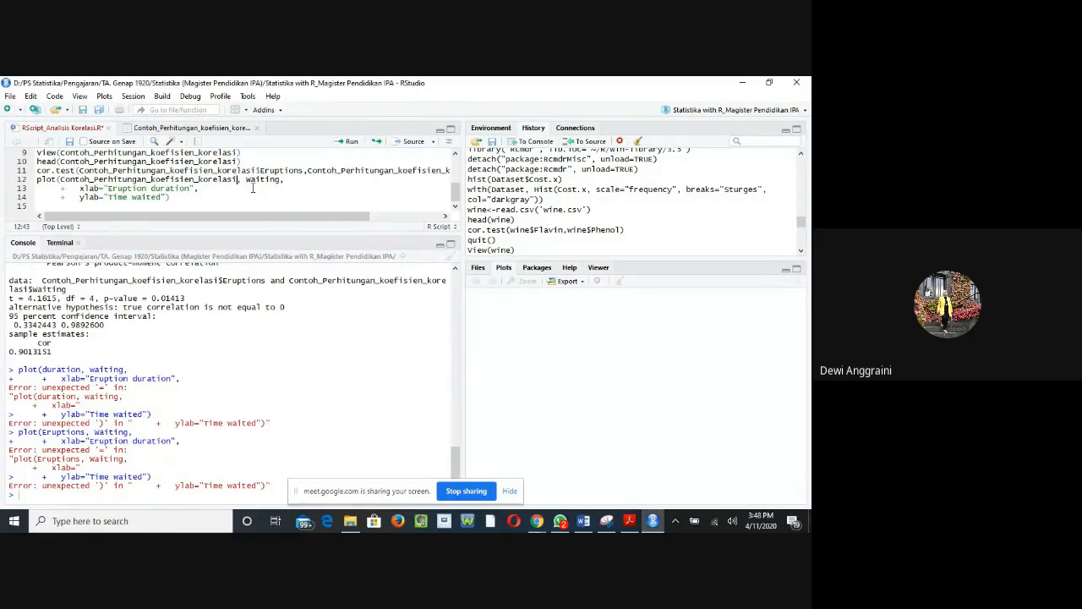
{"action": "type", "text": "$"}
{"action": "left_click", "coordinate": [257, 196]}
Step: Replace the plot call's second argument with Contoh_Perhitungan_koefisien_korelasi$Waiting and place the cursor at the end of line 14
{"action": "left_click_drag", "start_coordinate": [294, 180], "coordinate": [327, 180]}
{"action": "type", "text": "Contoh_Perhitungan_koefisien_korelasi"}
{"action": "left_click", "coordinate": [386, 203]}
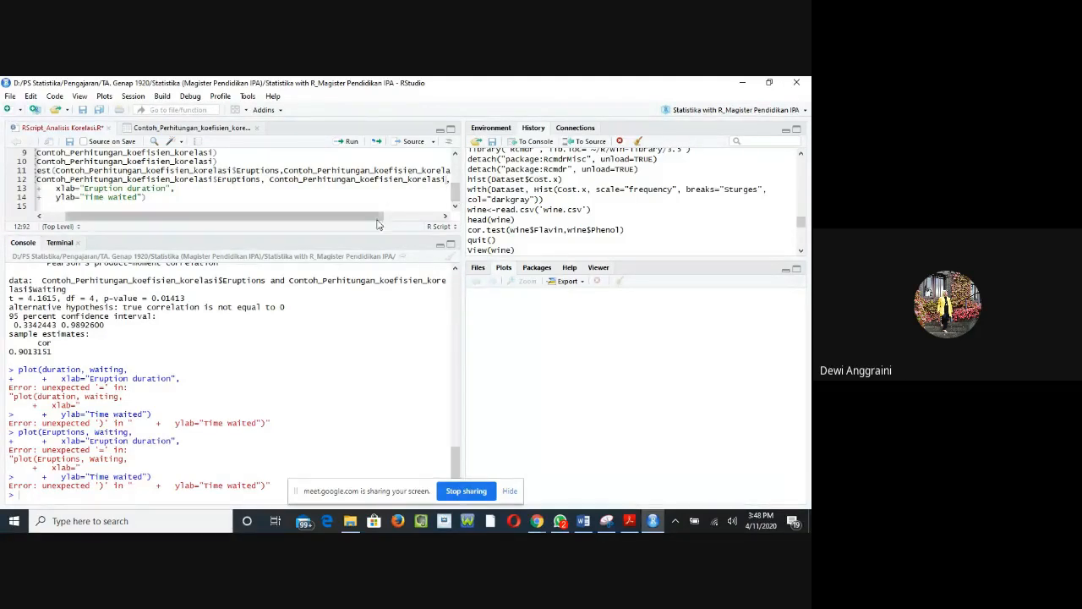
{"action": "left_click_drag", "start_coordinate": [375, 216], "coordinate": [394, 226]}
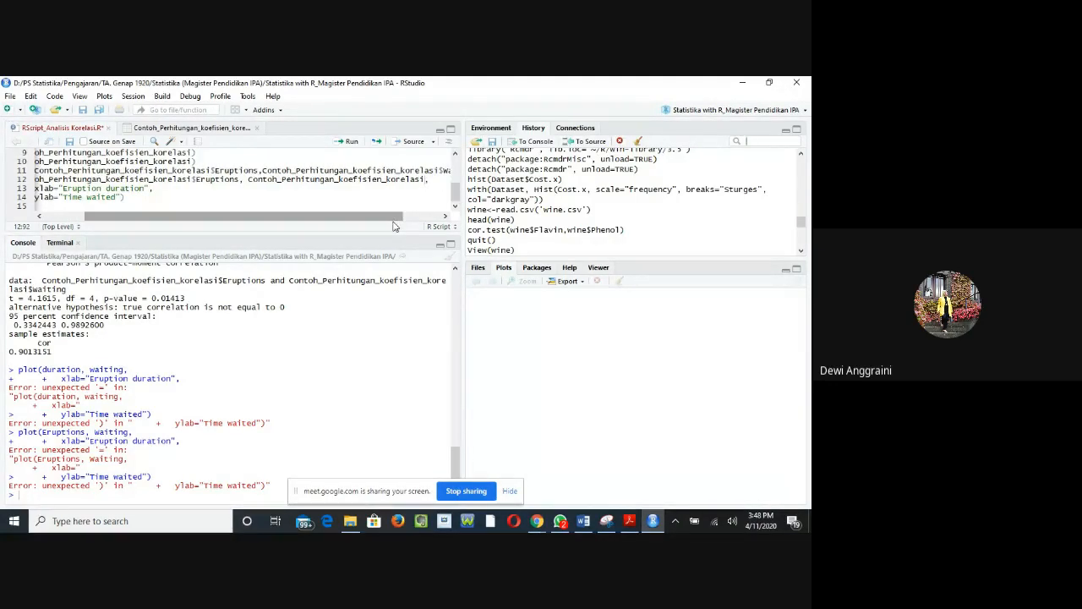
{"action": "type", "text": "$"}
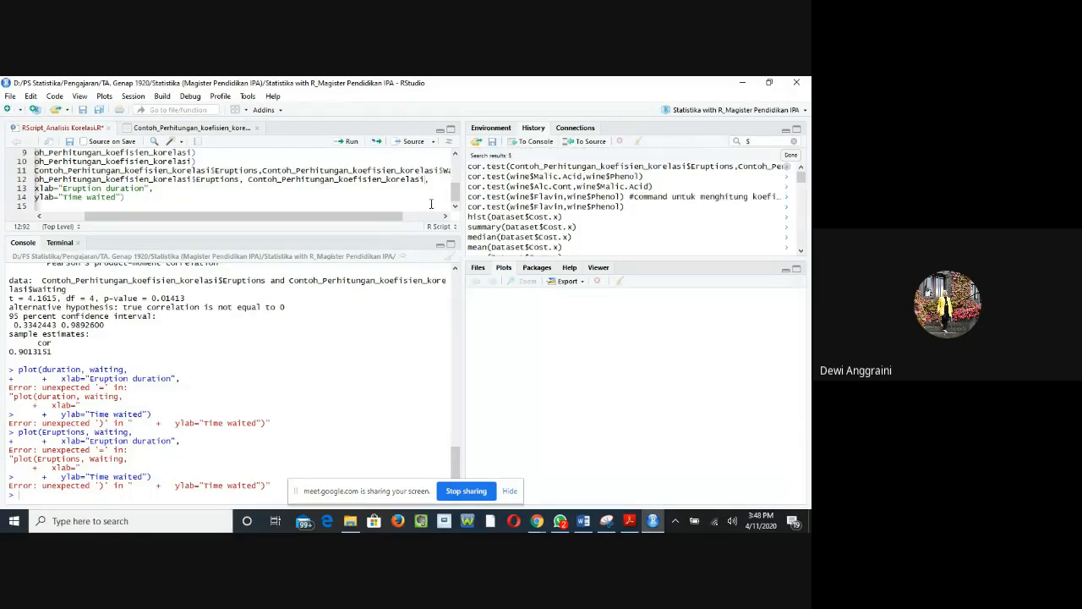
{"action": "left_click", "coordinate": [424, 180]}
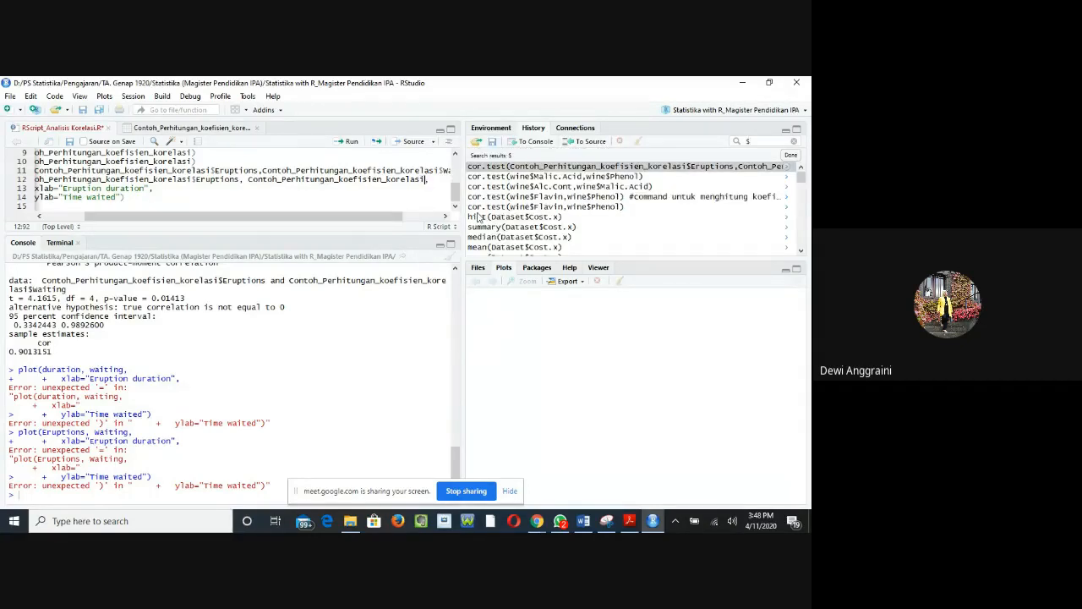
{"action": "type", "text": "$"}
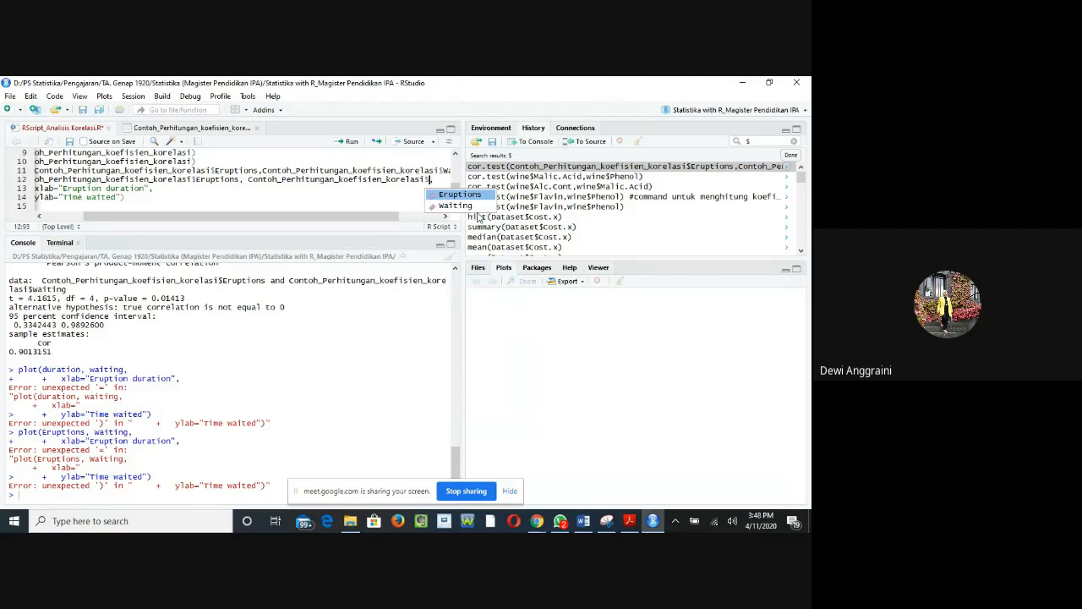
{"action": "left_click", "coordinate": [458, 207]}
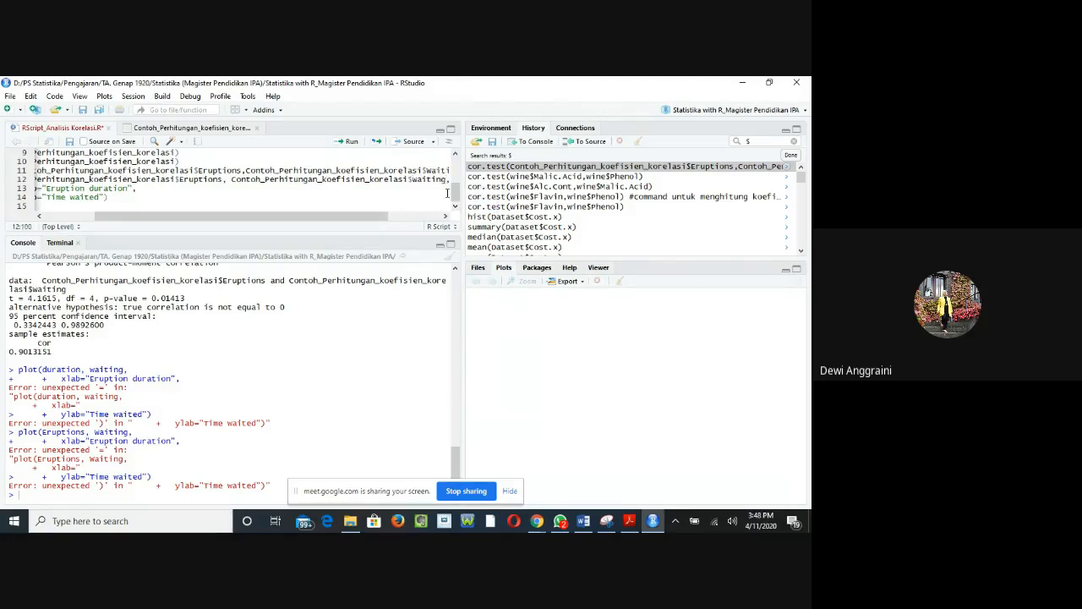
{"action": "left_click_drag", "start_coordinate": [258, 225], "coordinate": [177, 226]}
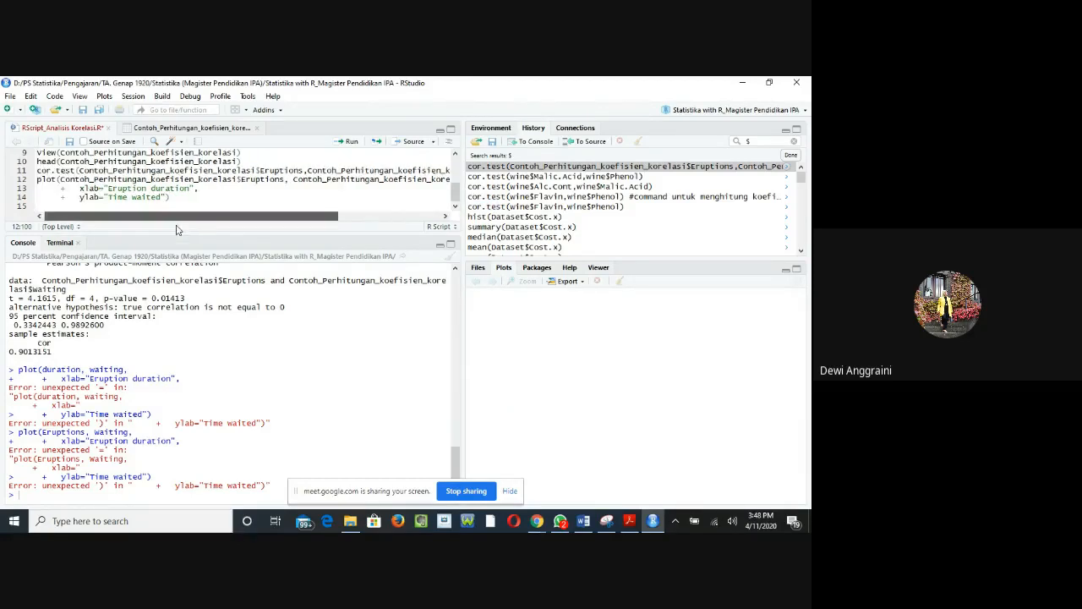
{"action": "left_click", "coordinate": [182, 199]}
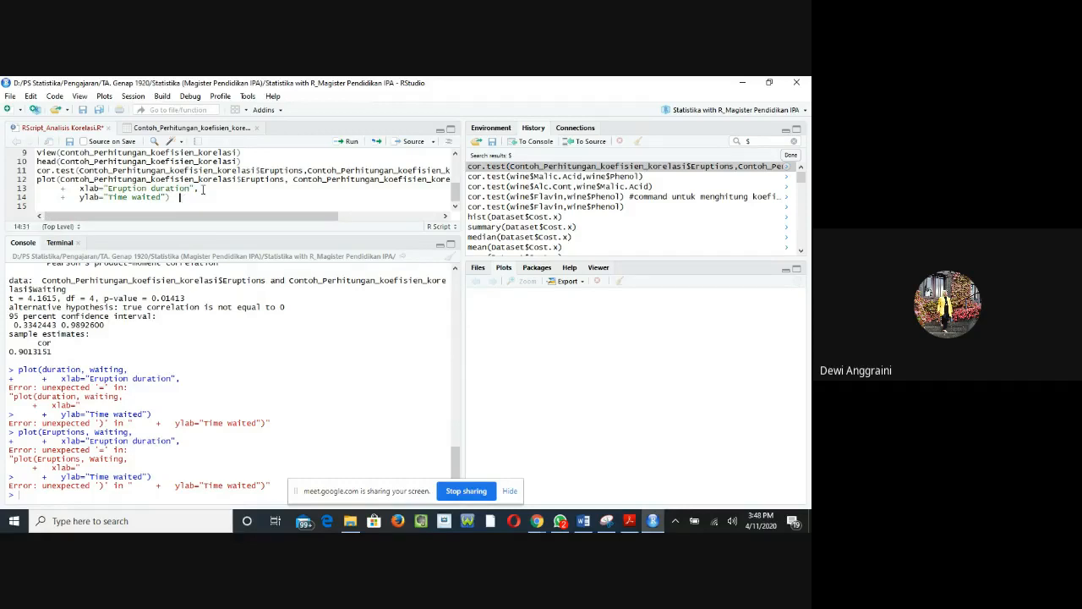
Step: Run the plot call with its xlab and ylab lines and display the objects in the global environment
{"action": "left_click", "coordinate": [350, 142]}
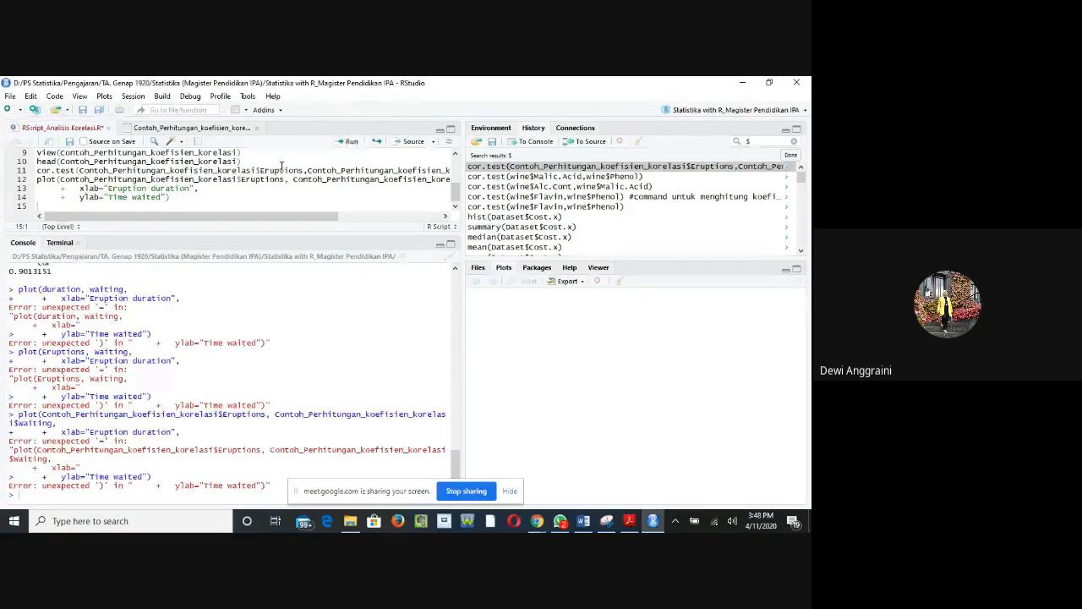
{"action": "left_click", "coordinate": [89, 197]}
{"action": "key", "text": "End"}
{"action": "left_click", "coordinate": [492, 128]}
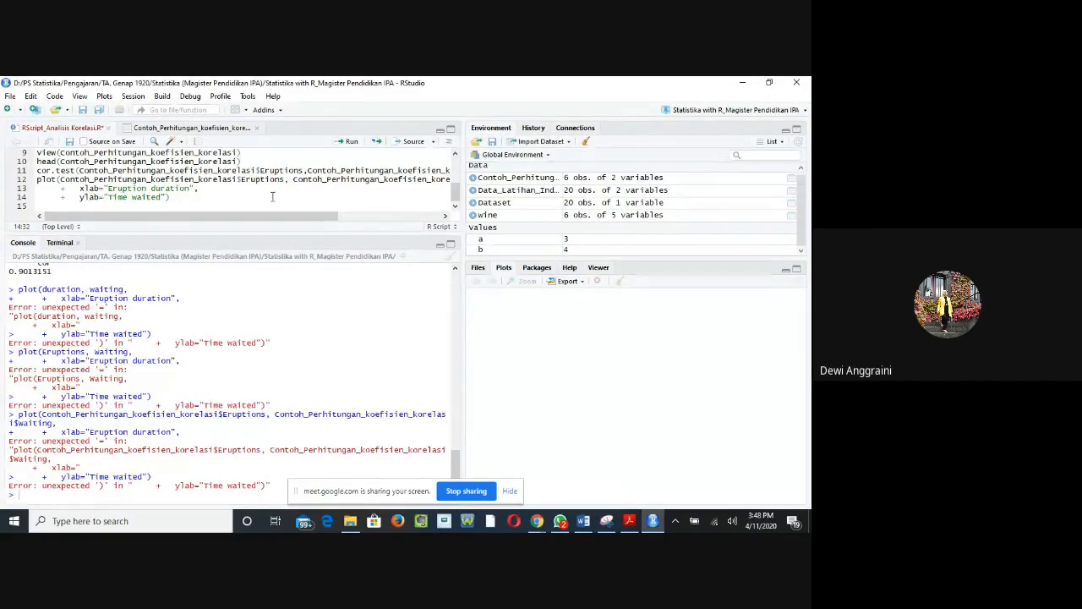
Step: Delete the xlab="Eruption duration" and ylab="Time waited" lines from the plot call in the script
{"action": "mouse_move", "coordinate": [279, 217]}
{"action": "left_mouse_down"}
{"action": "mouse_move", "coordinate": [380, 218]}
{"action": "mouse_move", "coordinate": [283, 223]}
{"action": "left_mouse_up"}
{"action": "left_click", "coordinate": [175, 197]}
{"action": "left_click_drag", "start_coordinate": [175, 197], "coordinate": [55, 188]}
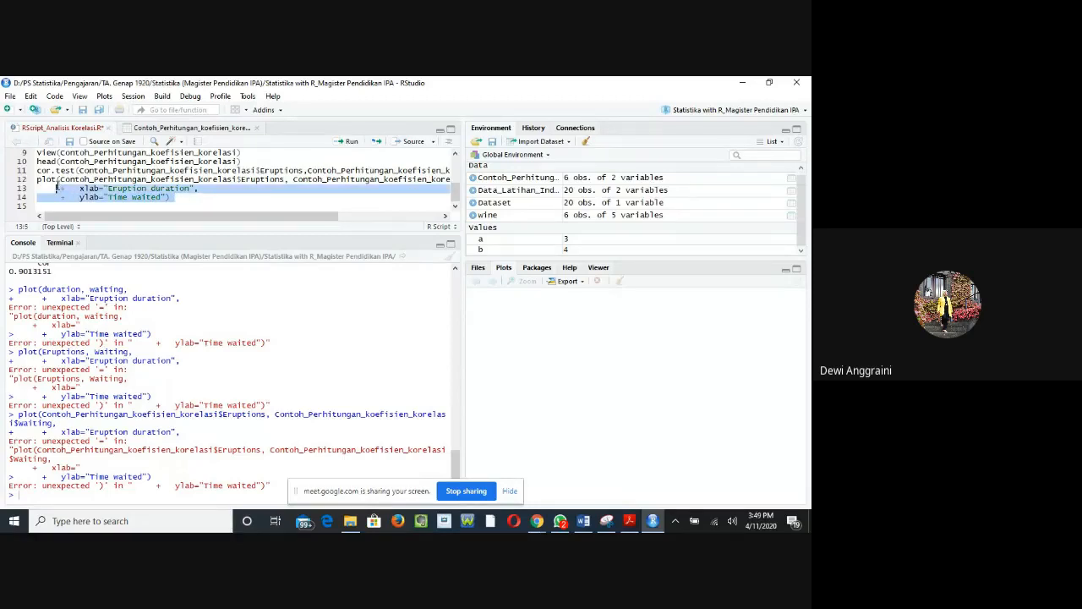
{"action": "key", "text": "BackSpace"}
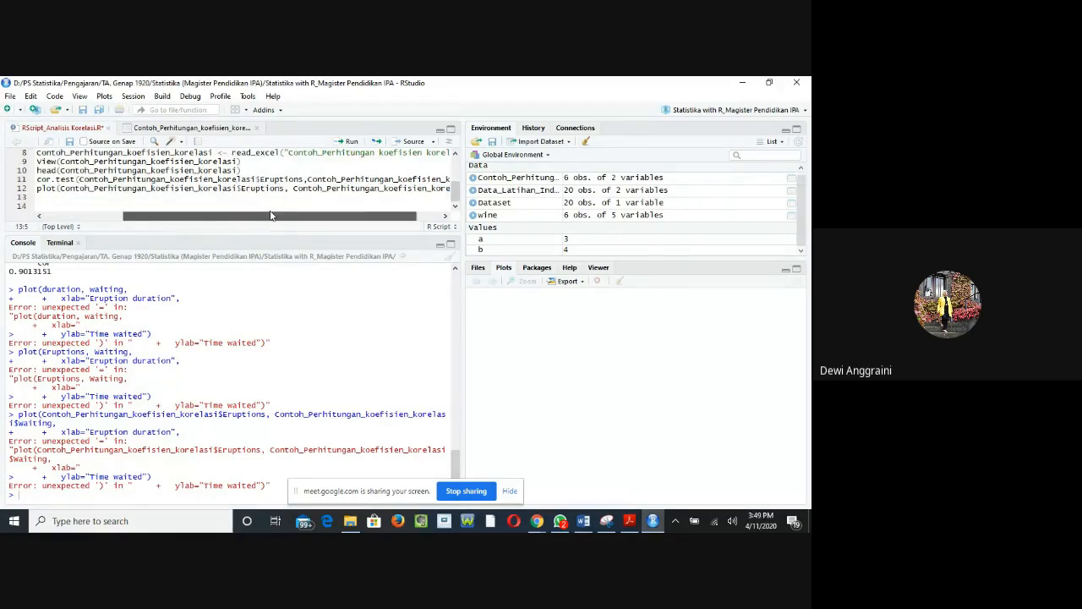
Step: Replace the trailing comma of the plot call on line 12 with a closing parenthesis and run it
{"action": "left_click_drag", "start_coordinate": [180, 217], "coordinate": [286, 217]}
{"action": "left_click", "coordinate": [385, 187]}
{"action": "key", "text": "BackSpace"}
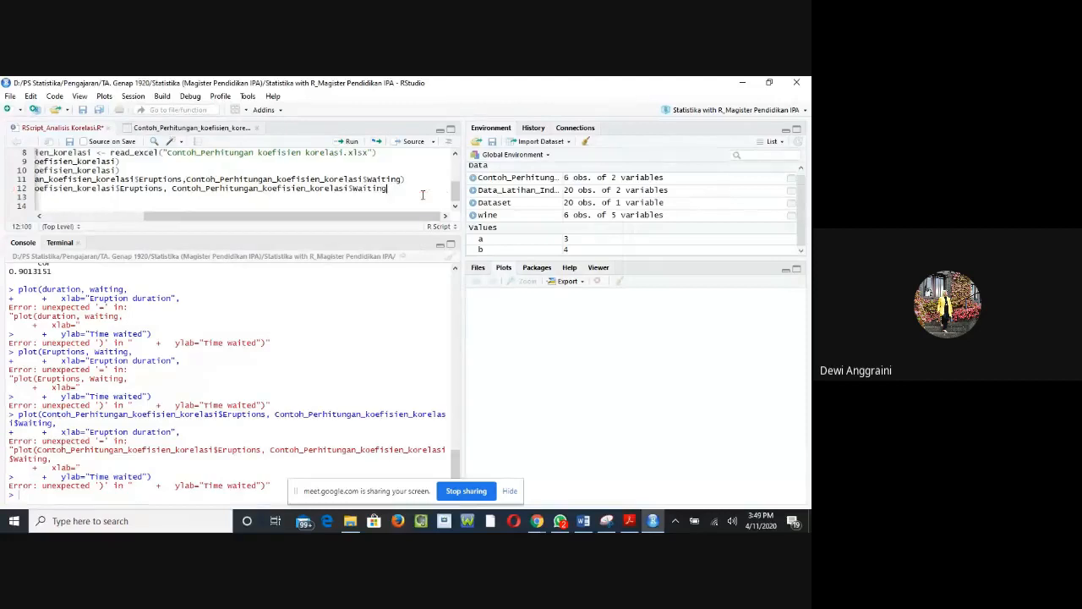
{"action": "type", "text": ")"}
{"action": "left_click", "coordinate": [350, 142]}
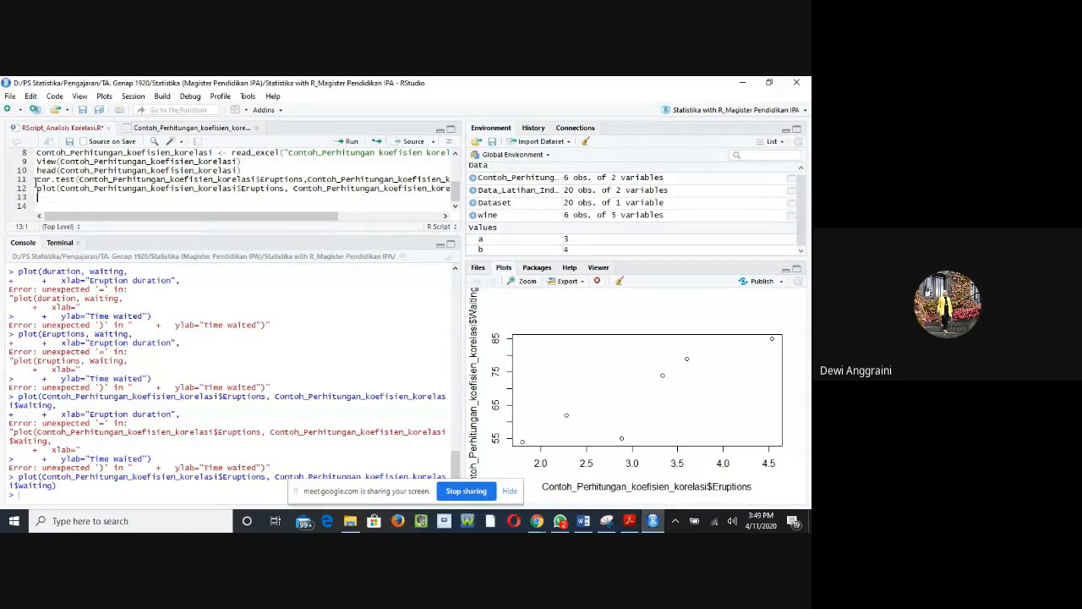
Step: Review the cor.test and plot calls on lines 11 and 12 together with the correlation output in the console
{"action": "left_click_drag", "start_coordinate": [38, 188], "coordinate": [416, 178]}
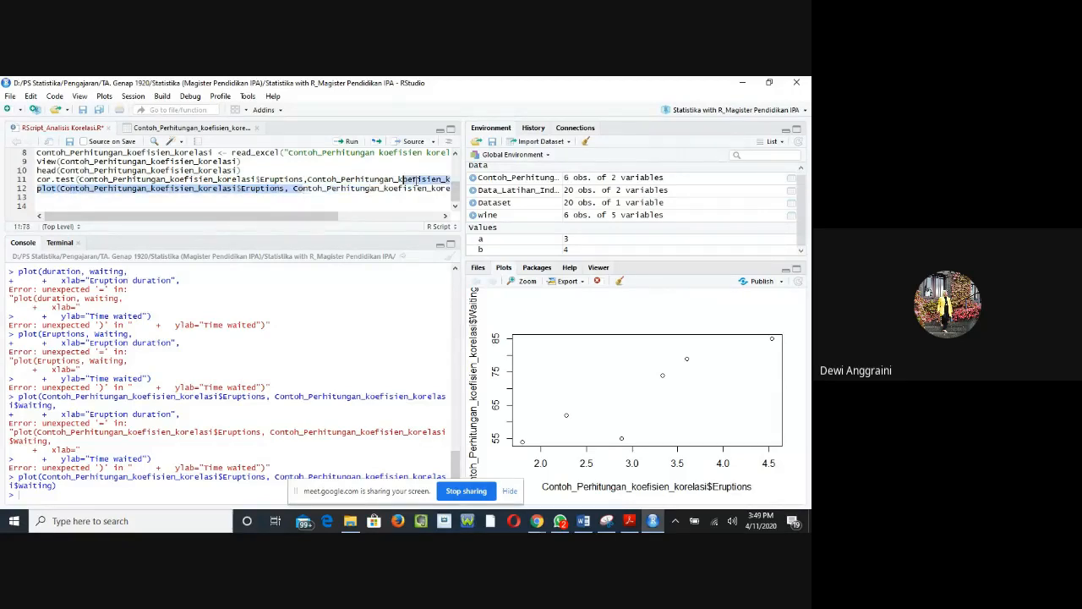
{"action": "left_click", "coordinate": [251, 188]}
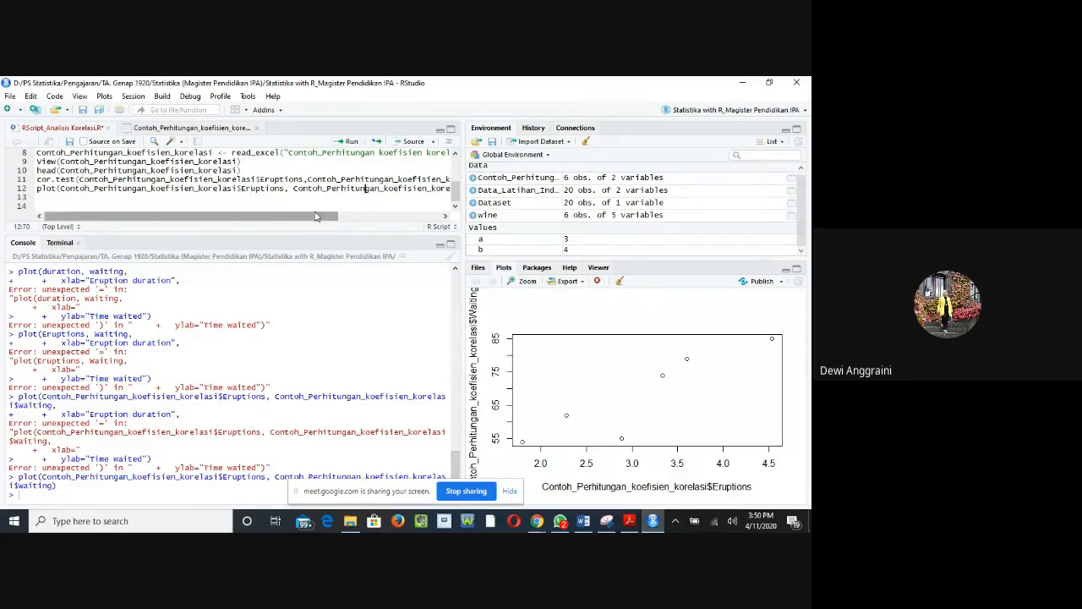
{"action": "left_click_drag", "start_coordinate": [319, 219], "coordinate": [387, 225]}
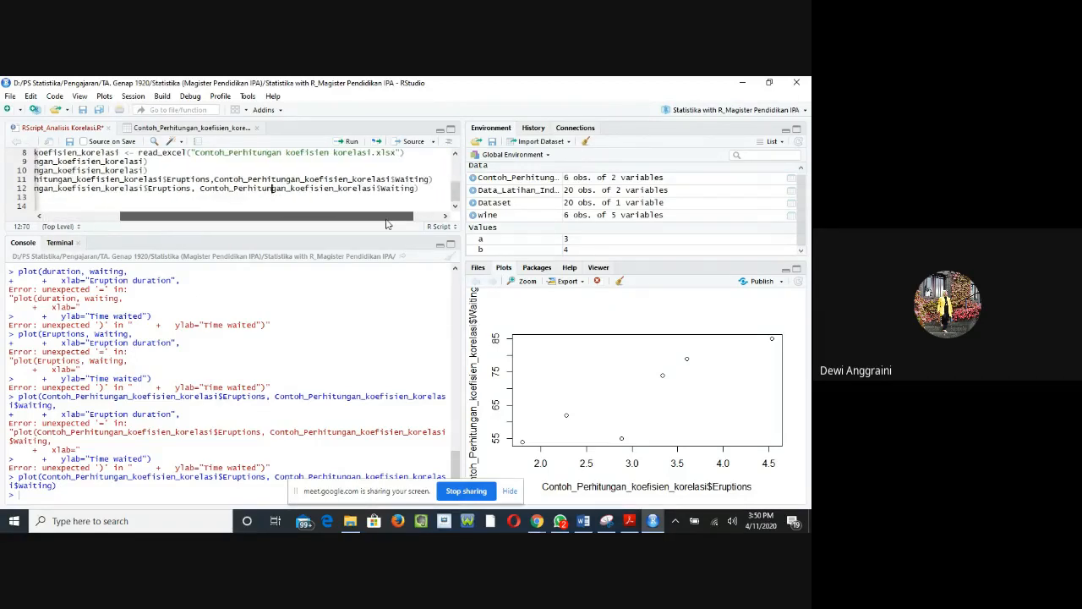
{"action": "left_click", "coordinate": [419, 189]}
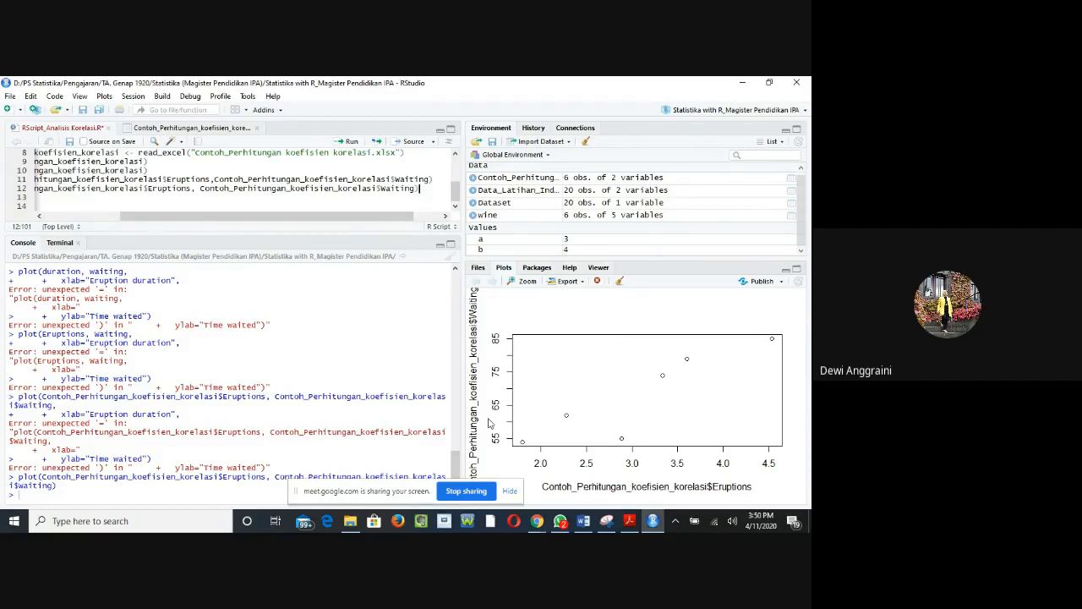
{"action": "scroll", "coordinate": [263, 369], "scroll_direction": "up", "scroll_amount": 3}
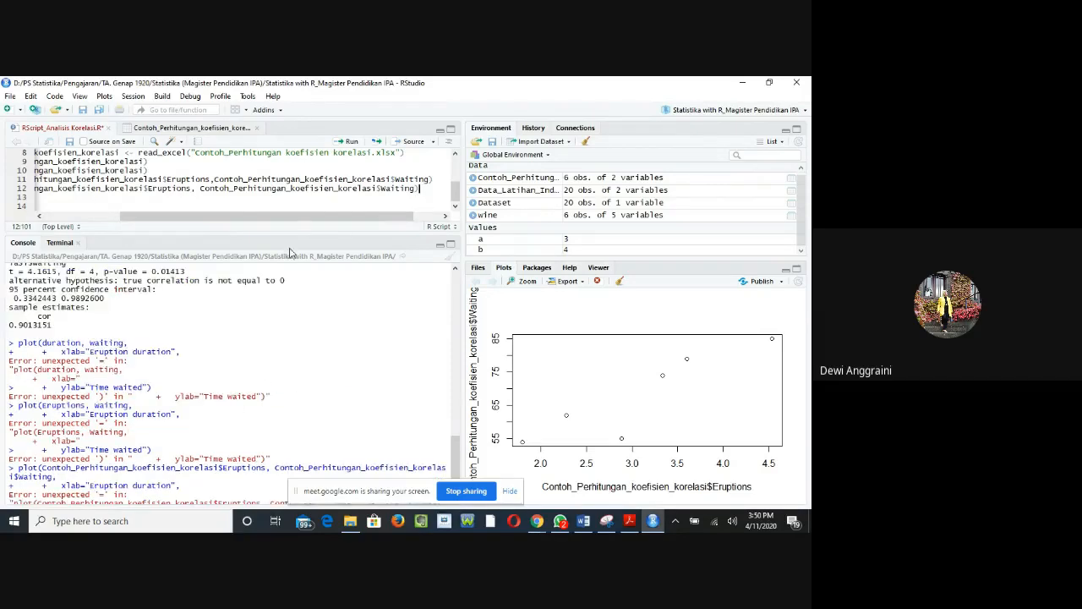
{"action": "left_click_drag", "start_coordinate": [295, 222], "coordinate": [219, 222]}
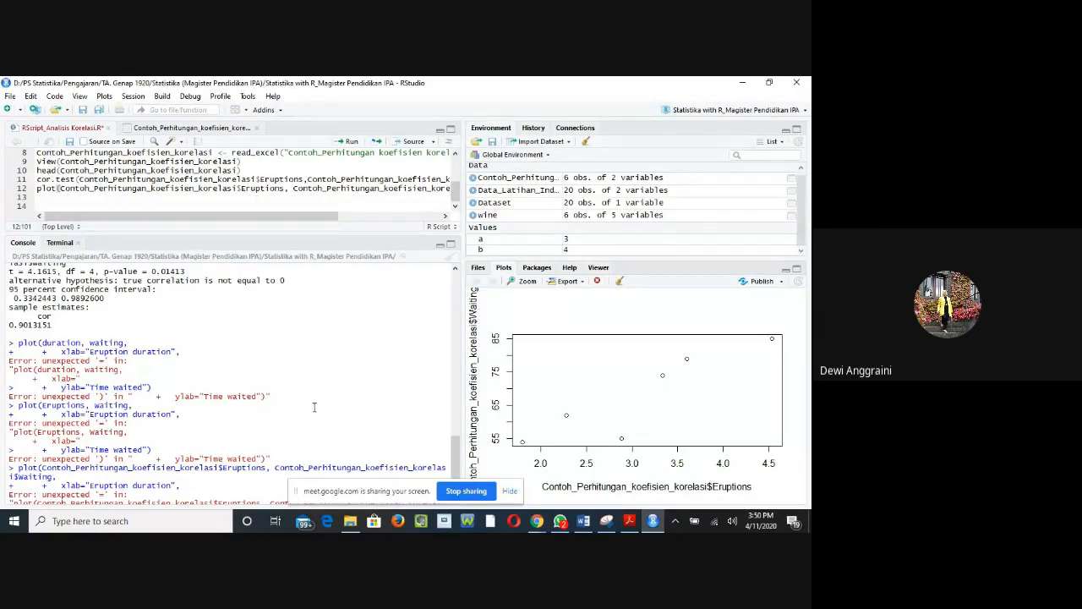
{"action": "left_click", "coordinate": [125, 200]}
Step: Switch to the Google Meet call in Chrome and stop presenting the screen
{"action": "mouse_move", "coordinate": [537, 526]}
{"action": "left_click", "coordinate": [490, 486]}
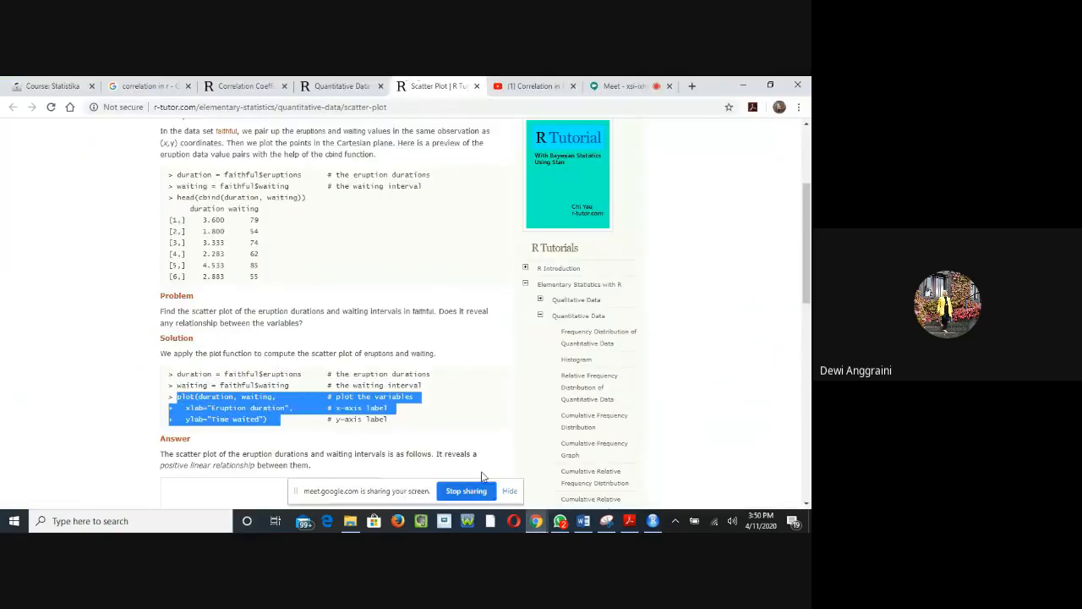
{"action": "left_click", "coordinate": [615, 86]}
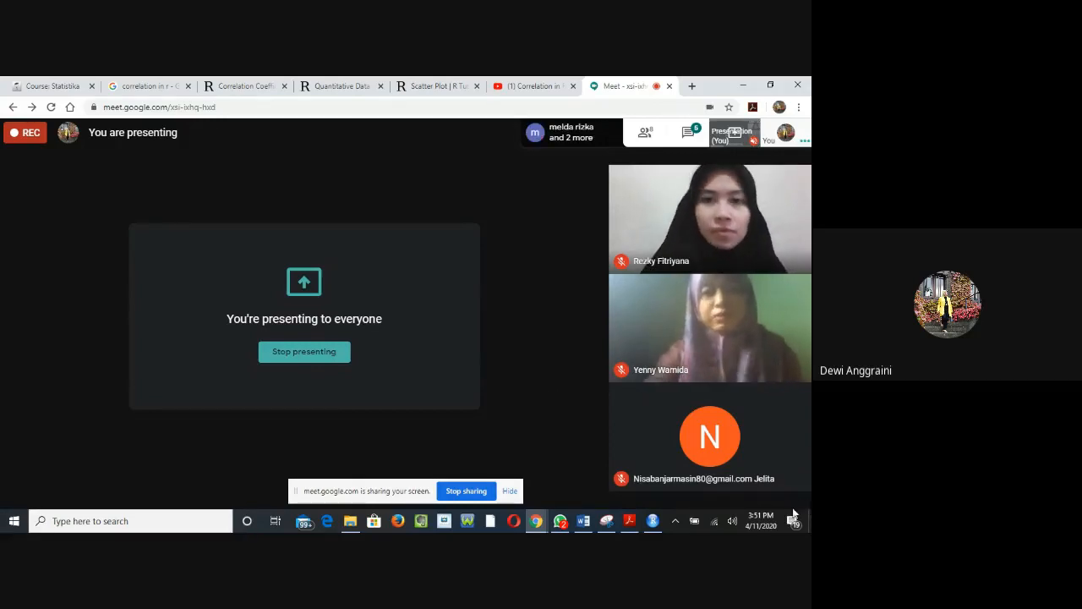
{"action": "mouse_move", "coordinate": [792, 459]}
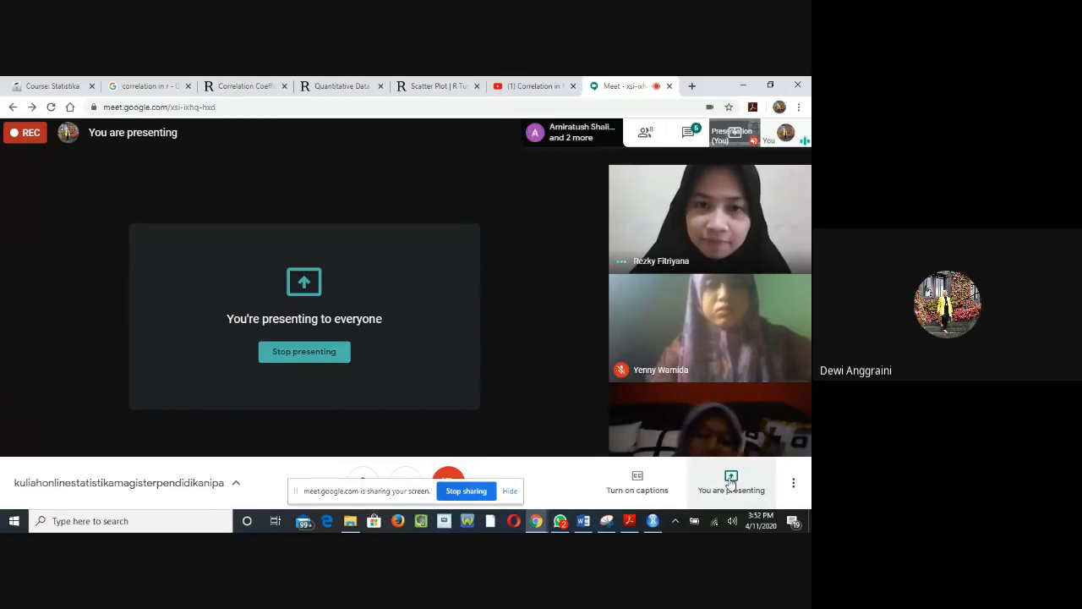
{"action": "left_click", "coordinate": [304, 351]}
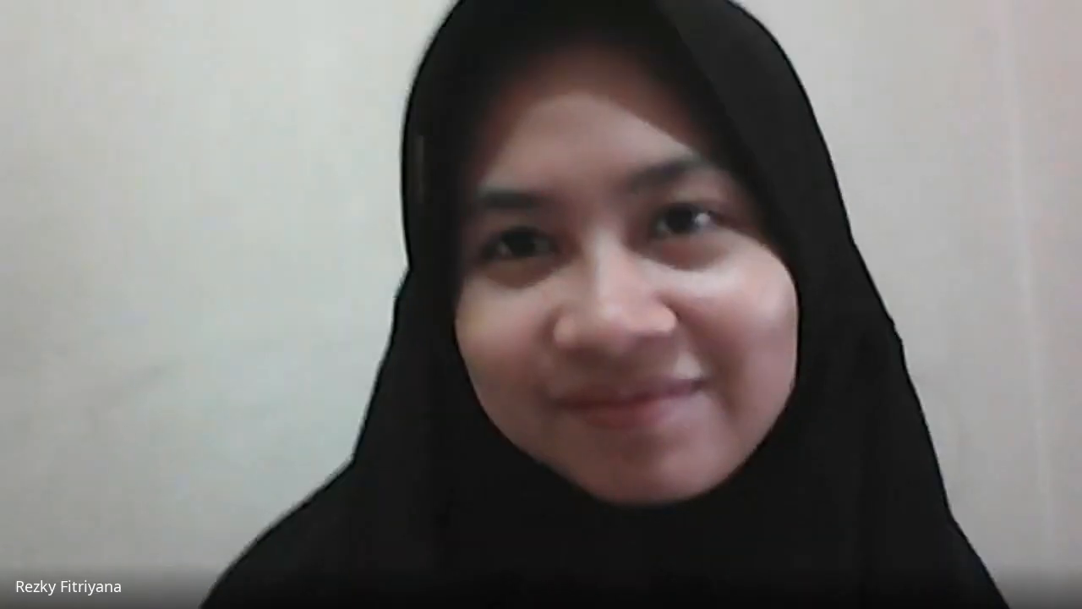